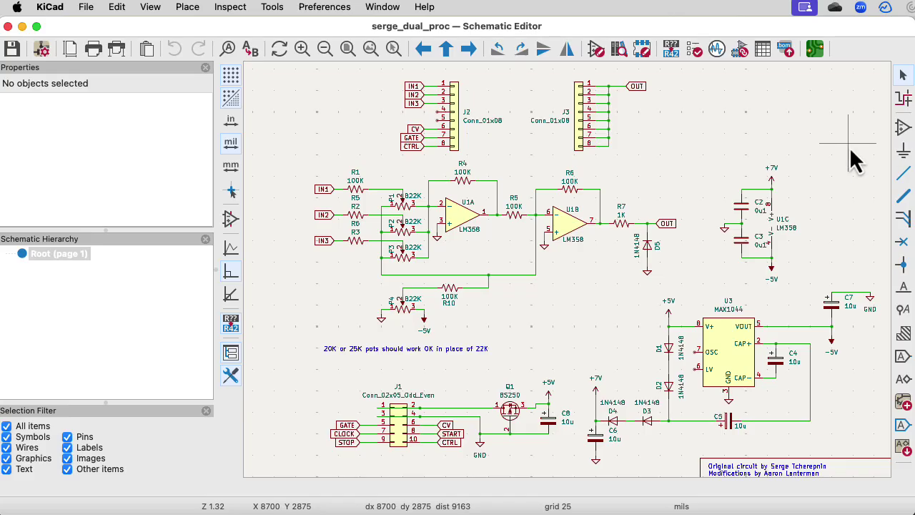
- Open the bulk symbol fields table for the whole project and expand the grouped resistors that have mixed values
click(816, 49)
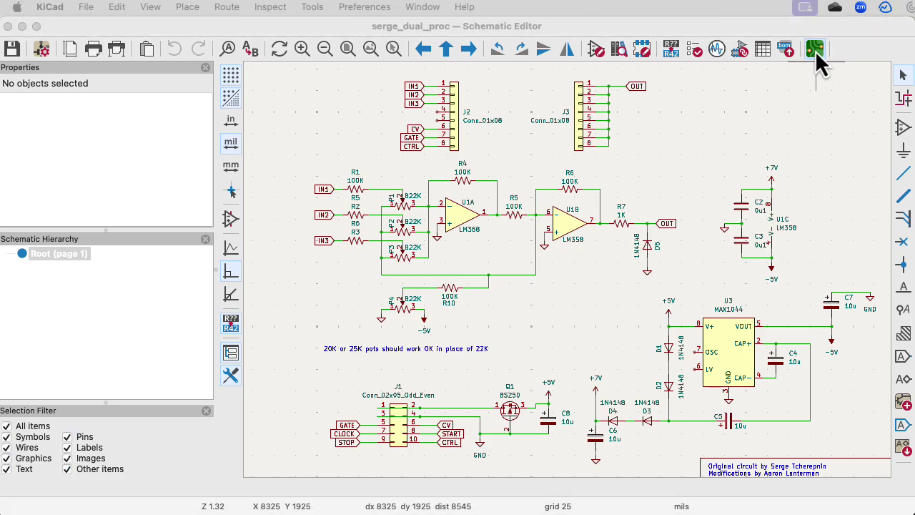
scroll(571, 348, down, 5)
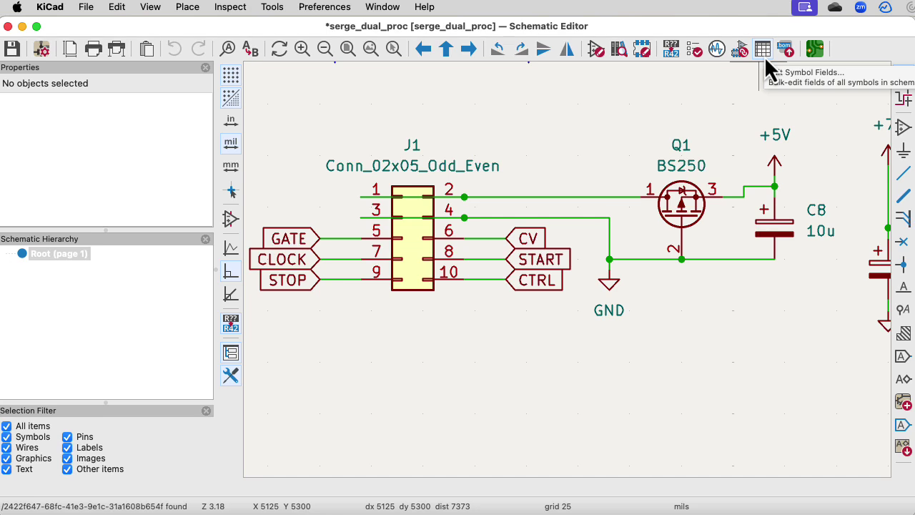
click(764, 56)
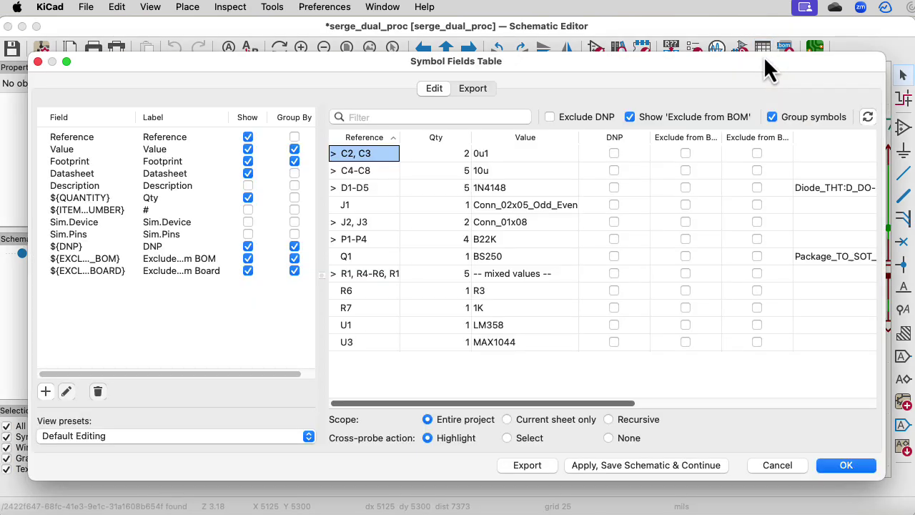
click(333, 274)
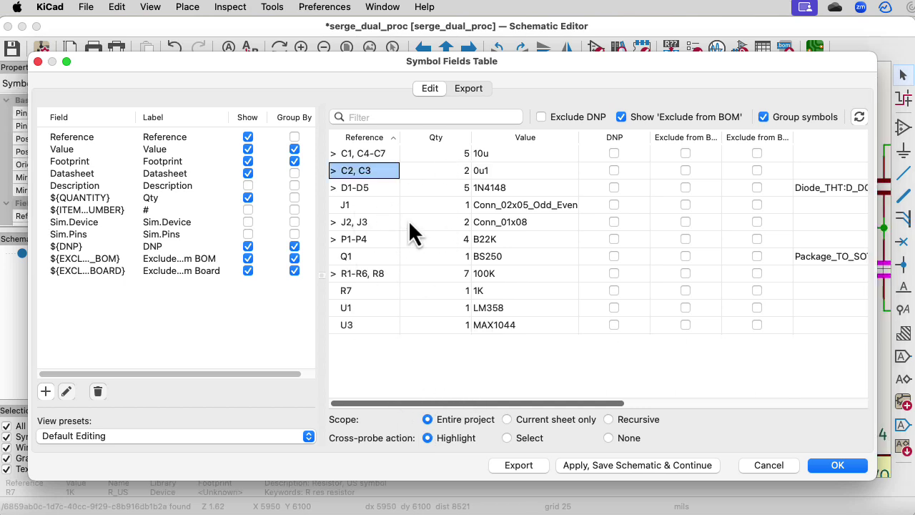
- Preview the D_DO-35_SOD27_P7.62mm_Horizontal footprint assigned to diodes D1-D5 in the footprint chooser and accept it
scroll(657, 403, right, 2)
drag(658, 405, 604, 418)
click(807, 187)
click(807, 187)
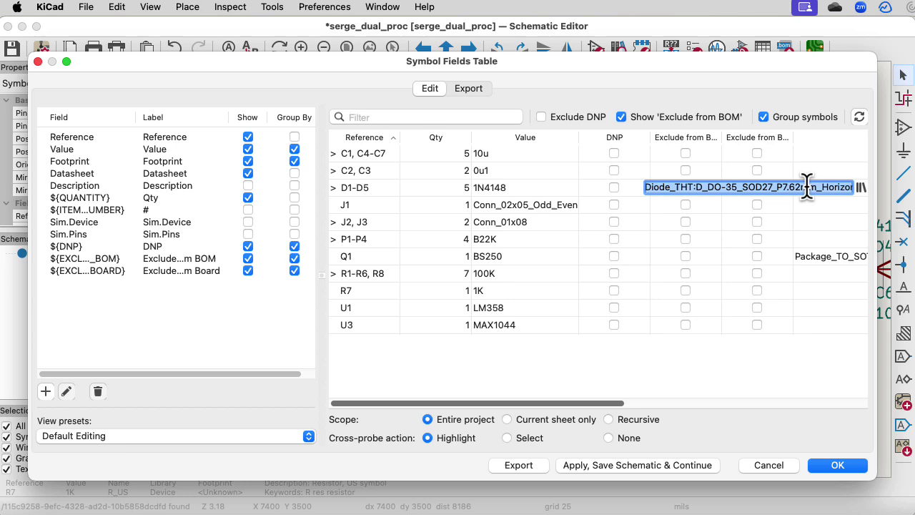
click(861, 188)
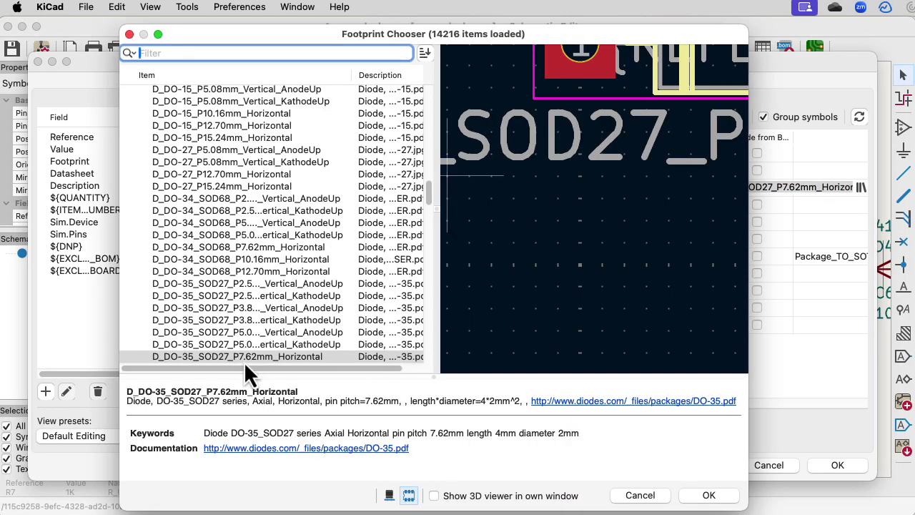
scroll(621, 236, up, 3)
scroll(547, 349, down, 5)
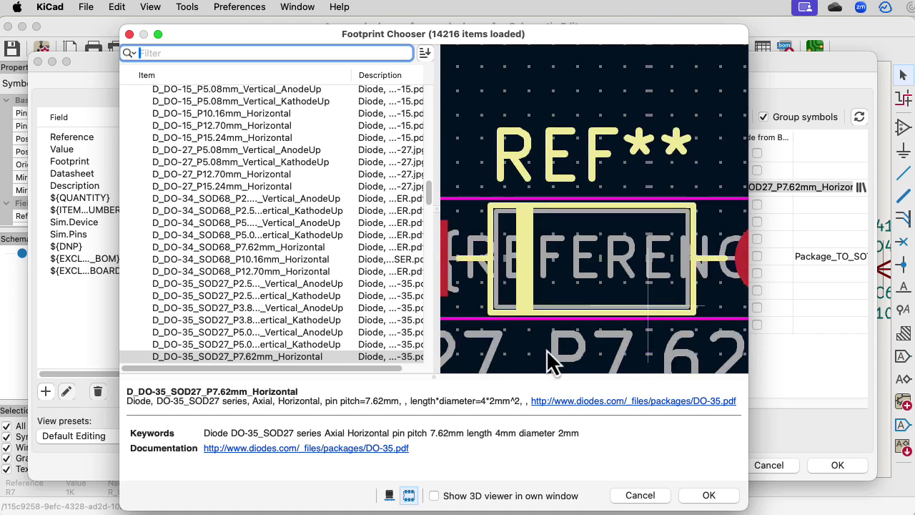
scroll(574, 329, down, 2)
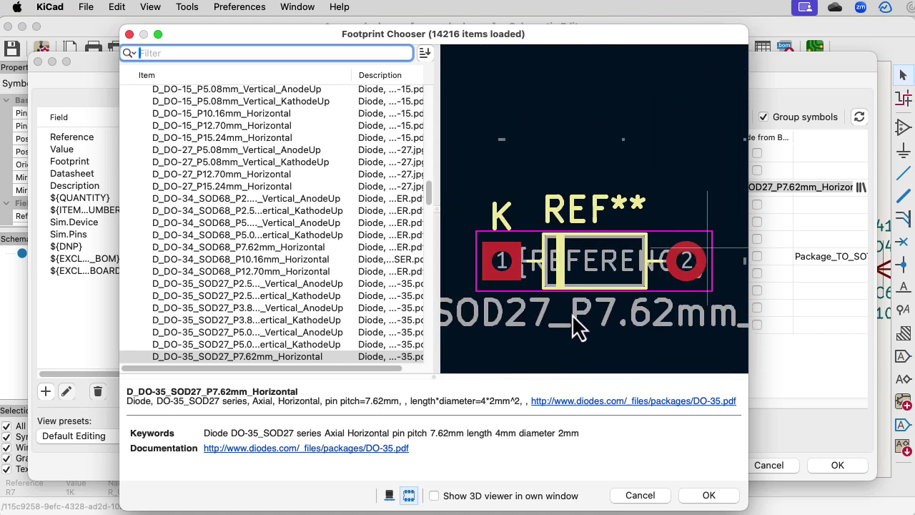
click(708, 494)
- Preview transistor Q1's TO-92_Inline footprint in the footprint chooser, accept it, and close the symbol fields table
click(809, 258)
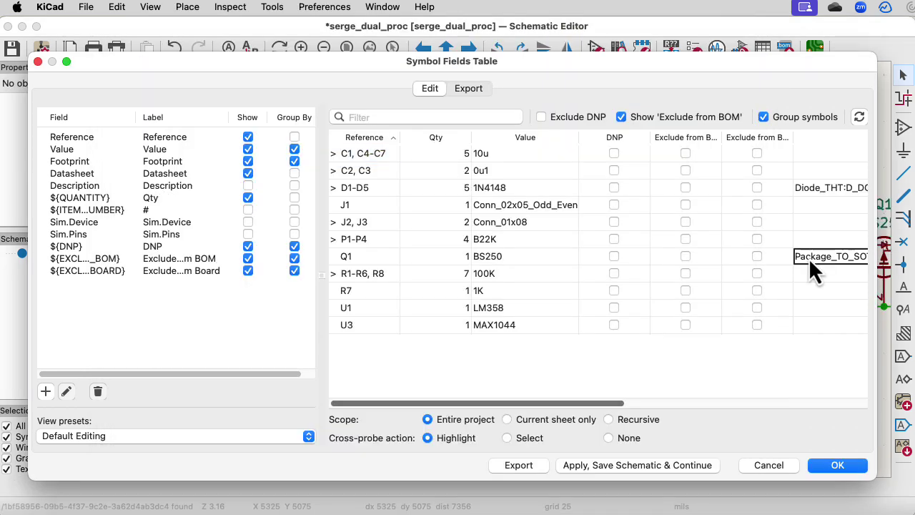
click(809, 256)
click(863, 258)
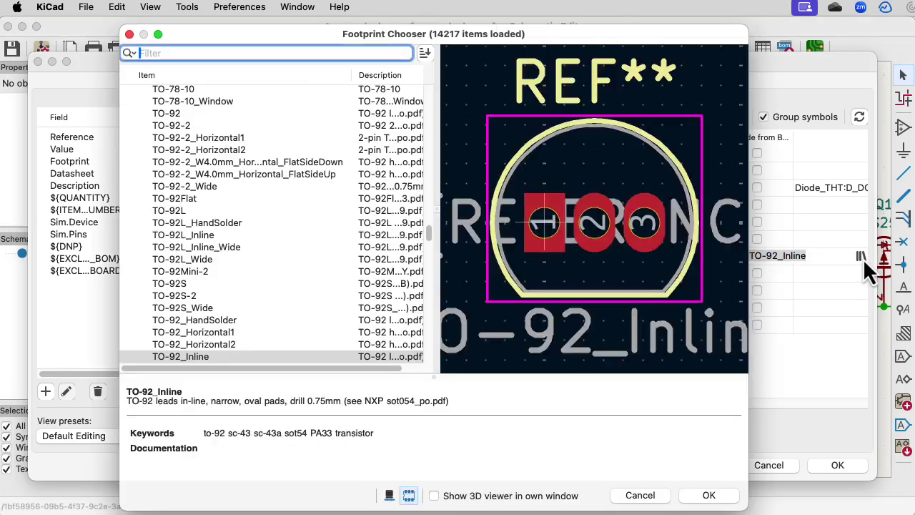
scroll(659, 317, down, 1)
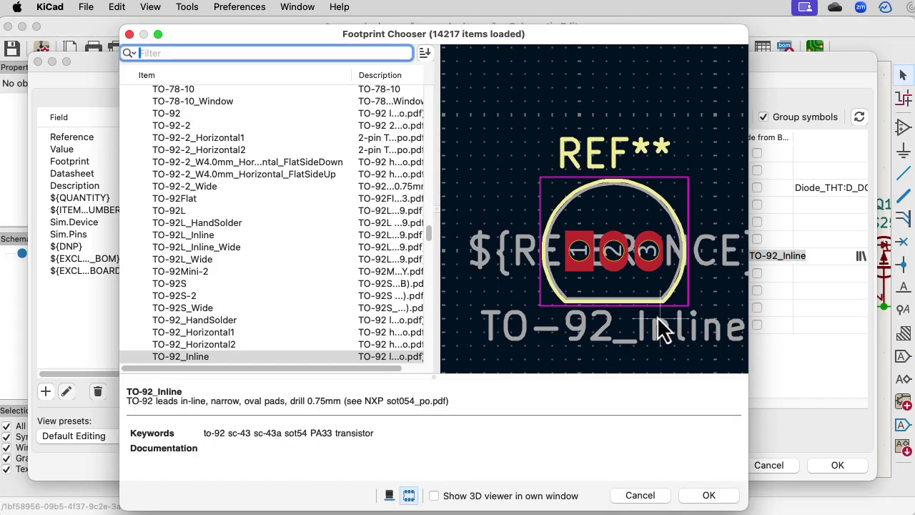
key(Return)
key(Return)
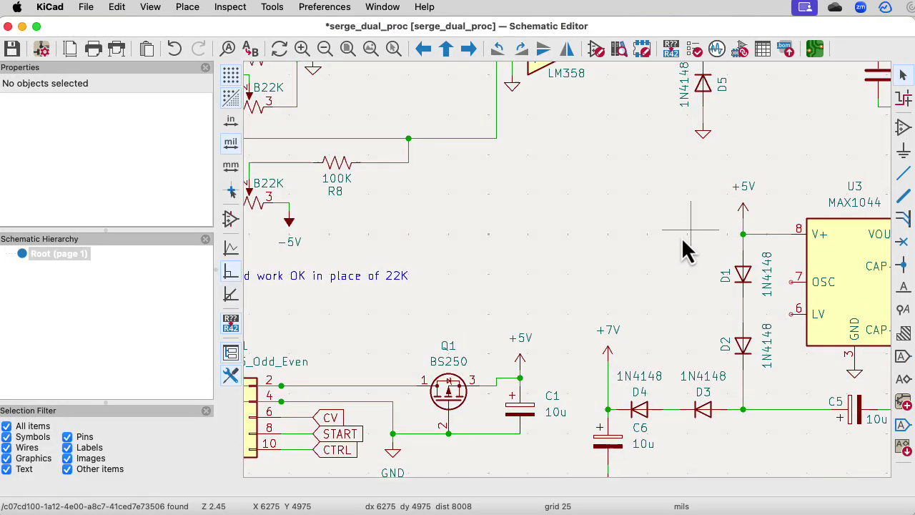
- Change the reference designator of the MAX1044 voltage converter to U1
scroll(684, 245, up, 3)
double_click(711, 241)
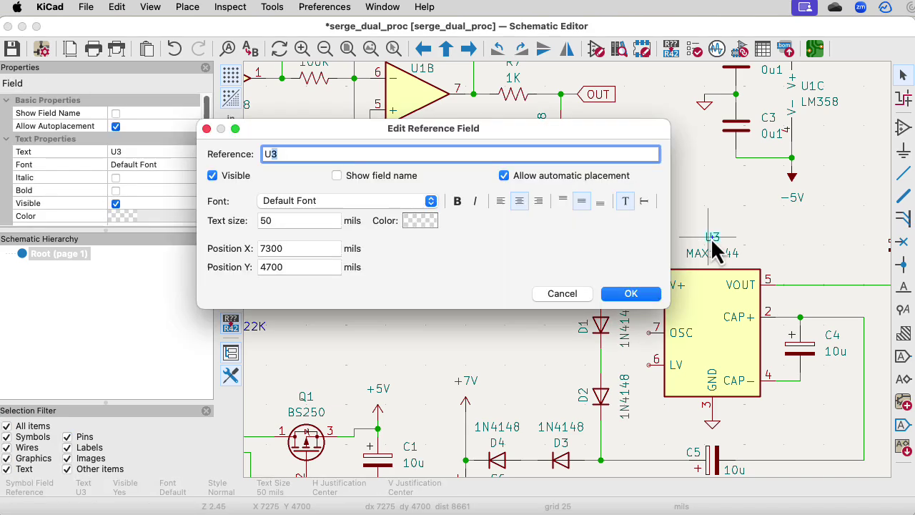
text(1)
key(Return)
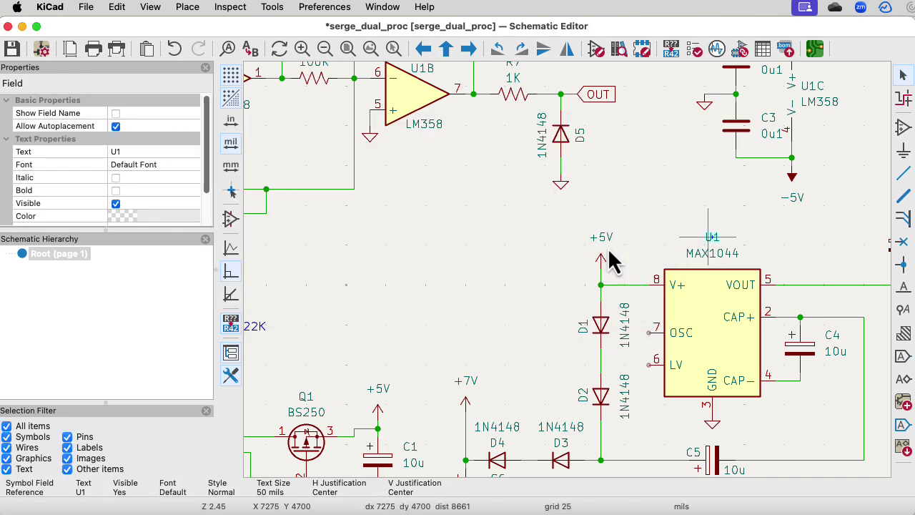
- Change the reference designator of LM358 op-amp units A and B to U2
scroll(510, 218, up, 5)
scroll(510, 218, left, 5)
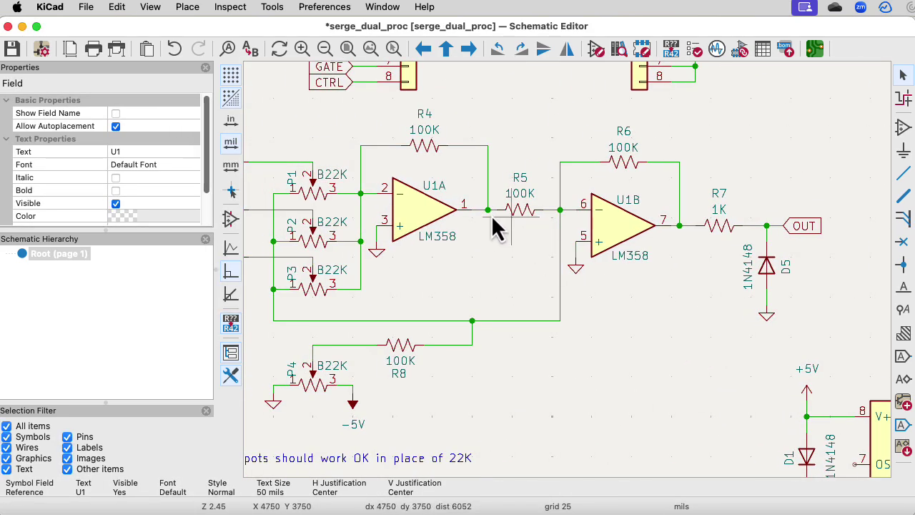
double_click(445, 190)
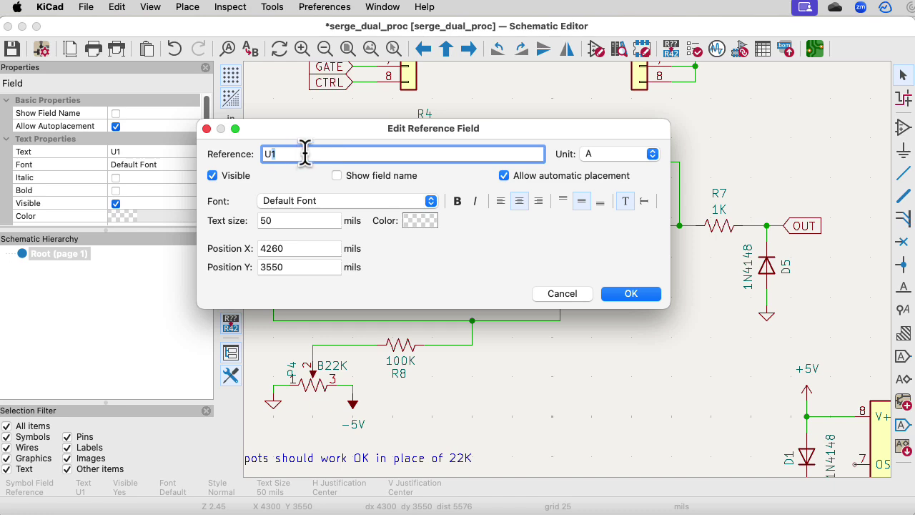
text(2)
click(631, 293)
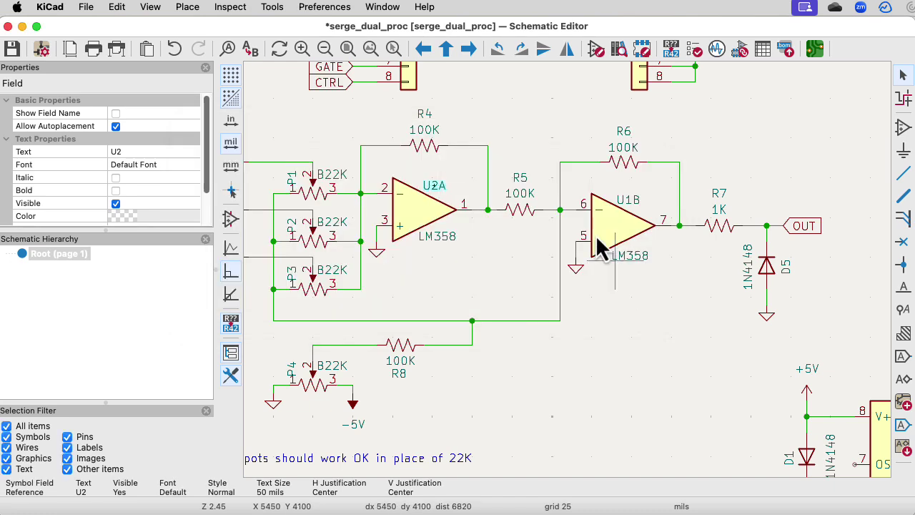
drag(619, 201, 629, 203)
double_click(629, 203)
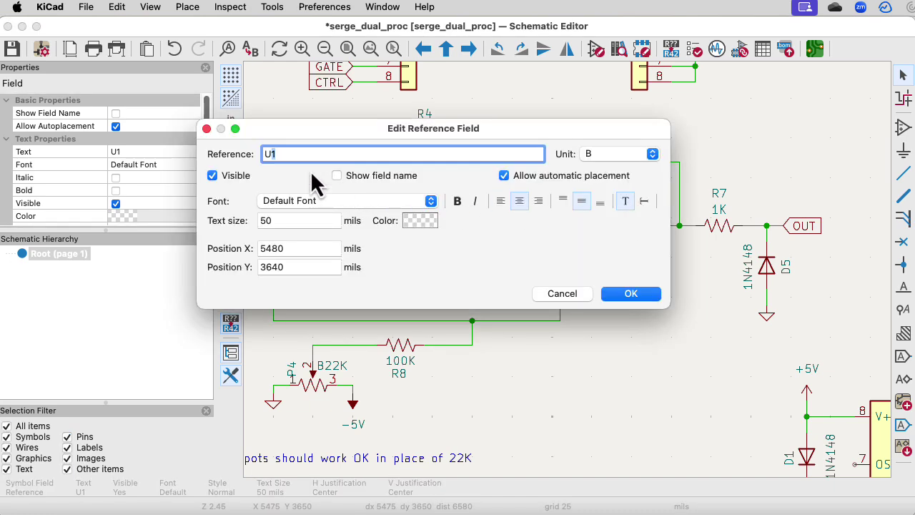
text(2)
click(619, 294)
- Change the reference designator of the LM358 power unit C, beside capacitors C2 and C3, to U2
scroll(693, 378, right, 5)
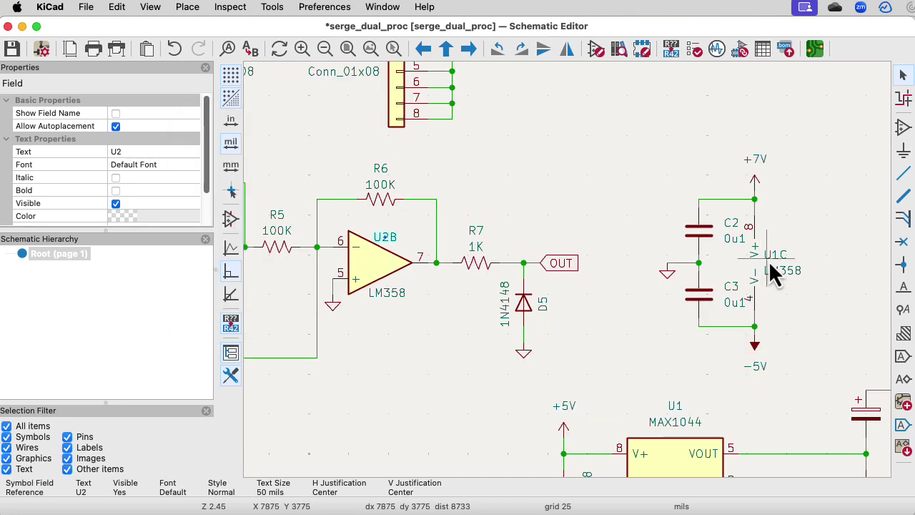
double_click(768, 260)
text(2)
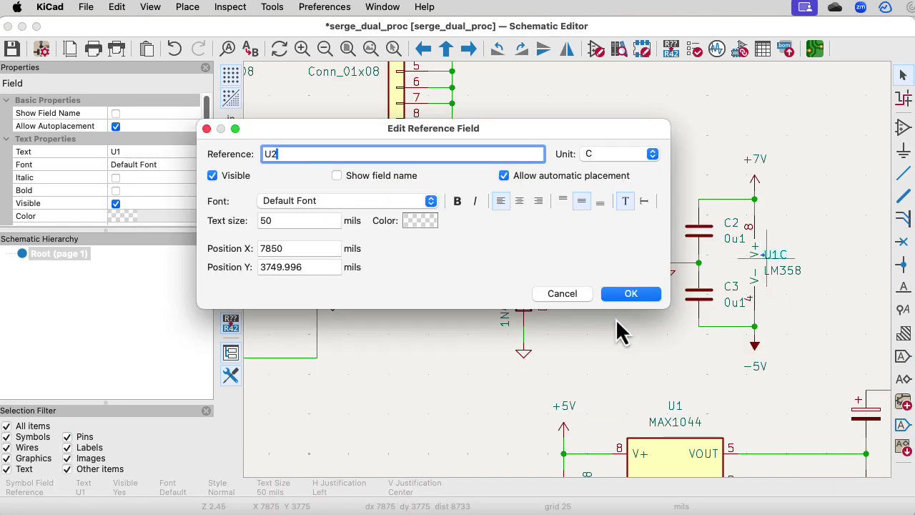
click(624, 299)
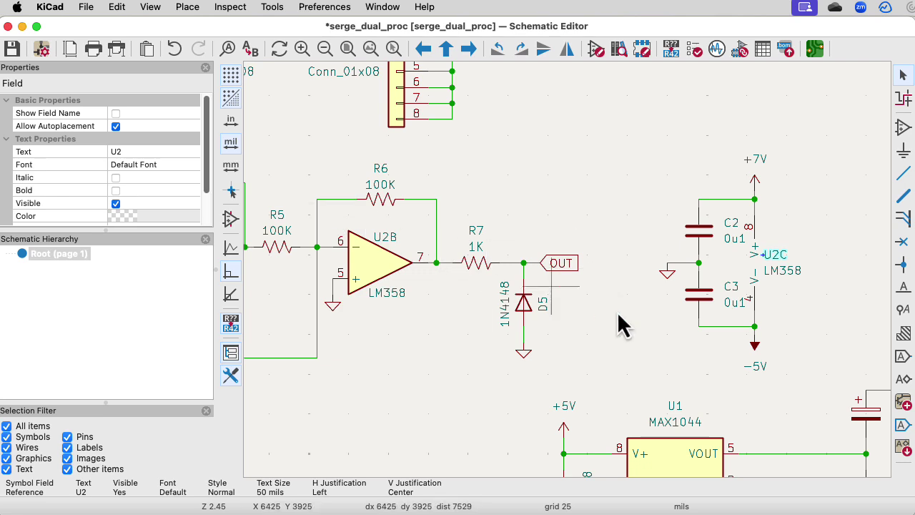
key(ctrl+shift+f)
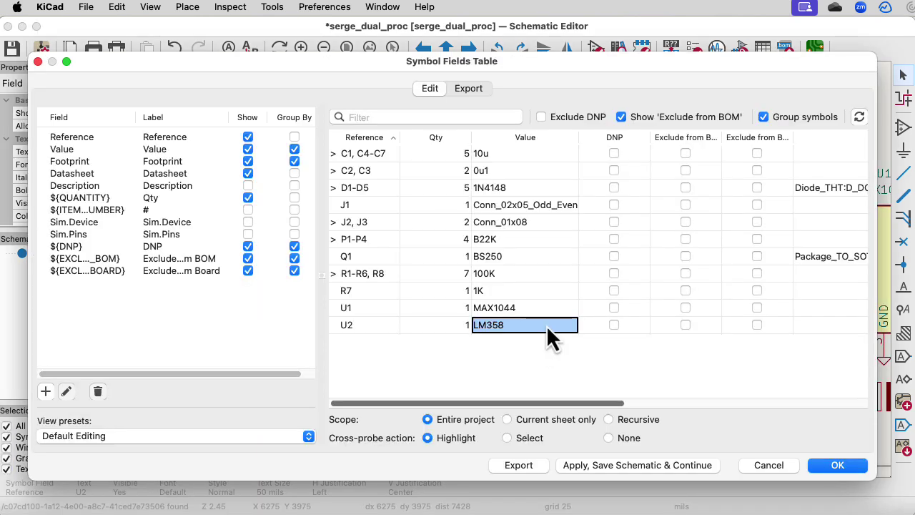
click(793, 306)
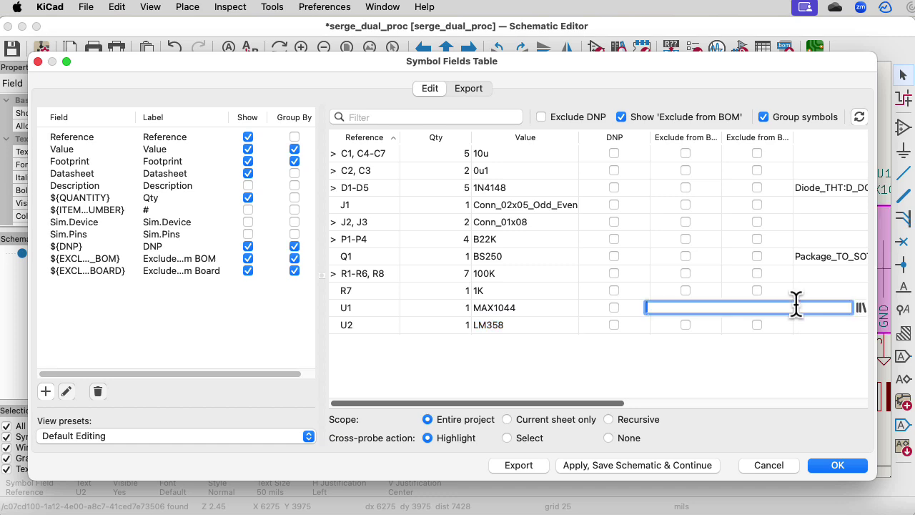
click(861, 308)
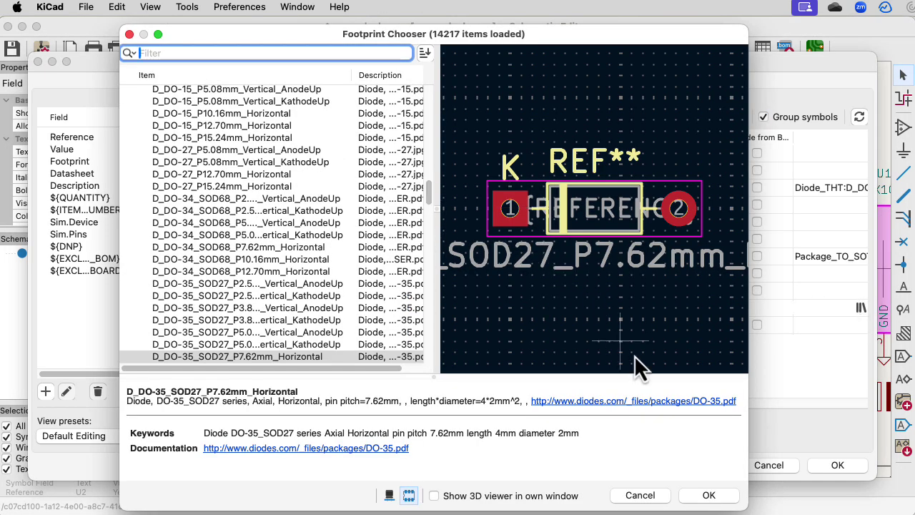
key(Escape)
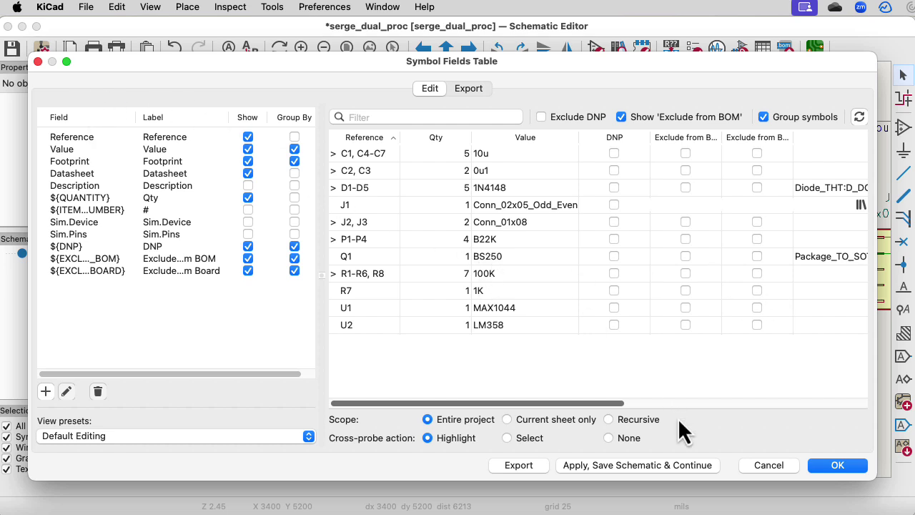
click(772, 468)
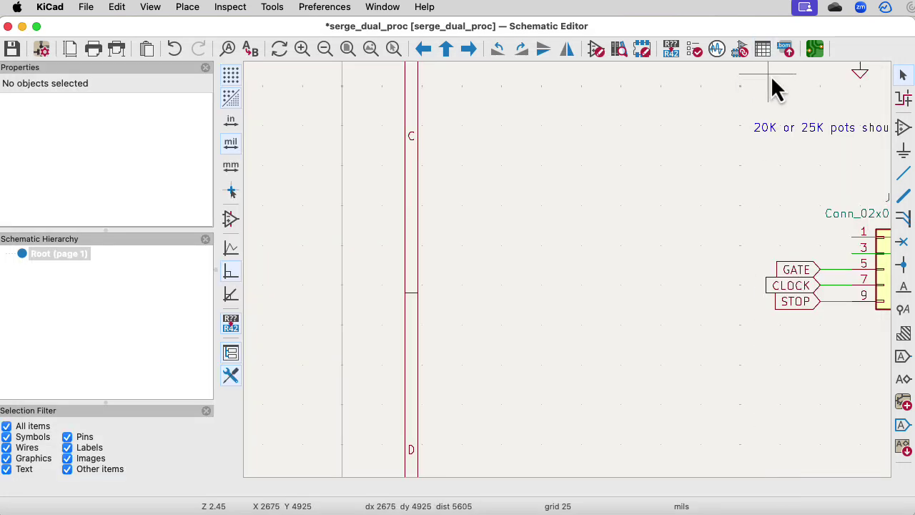
- Open the footprint assignment tool and filter the candidates for U1 (MAX1044) by symbol keywords, pin count and library
click(738, 54)
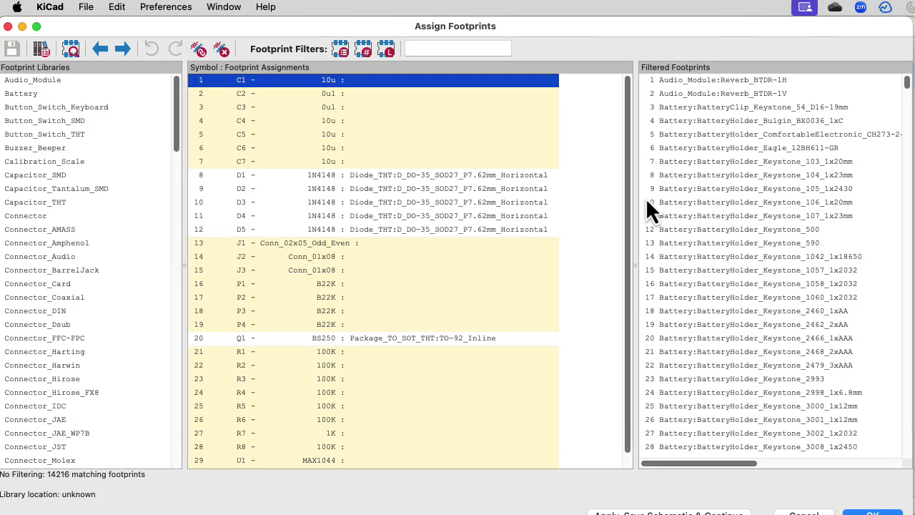
drag(630, 389, 630, 409)
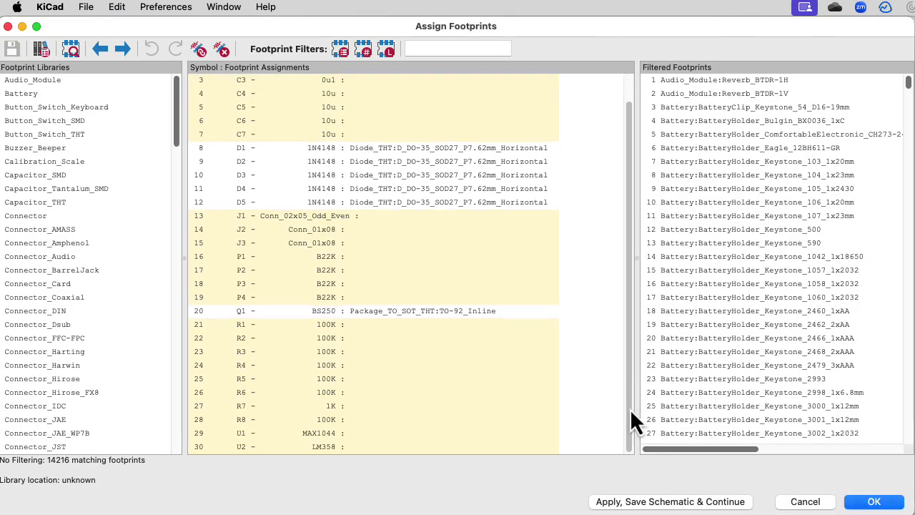
click(363, 433)
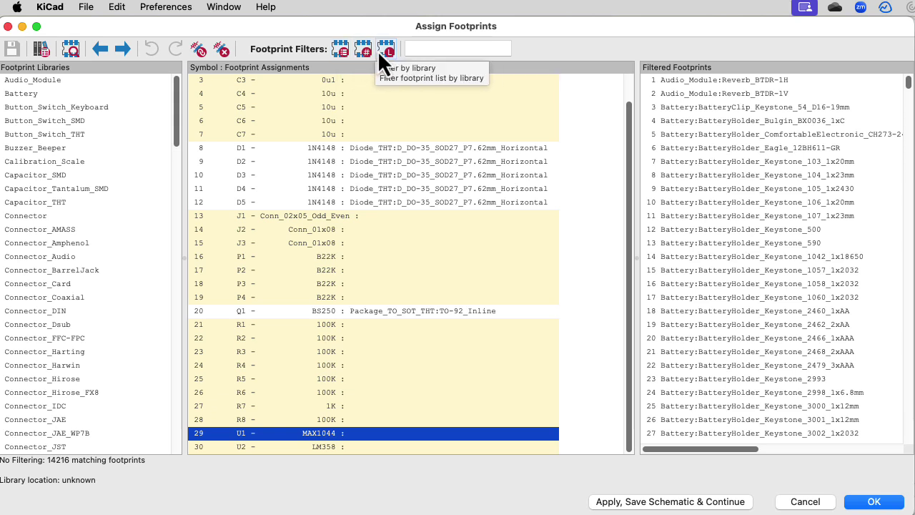
click(341, 52)
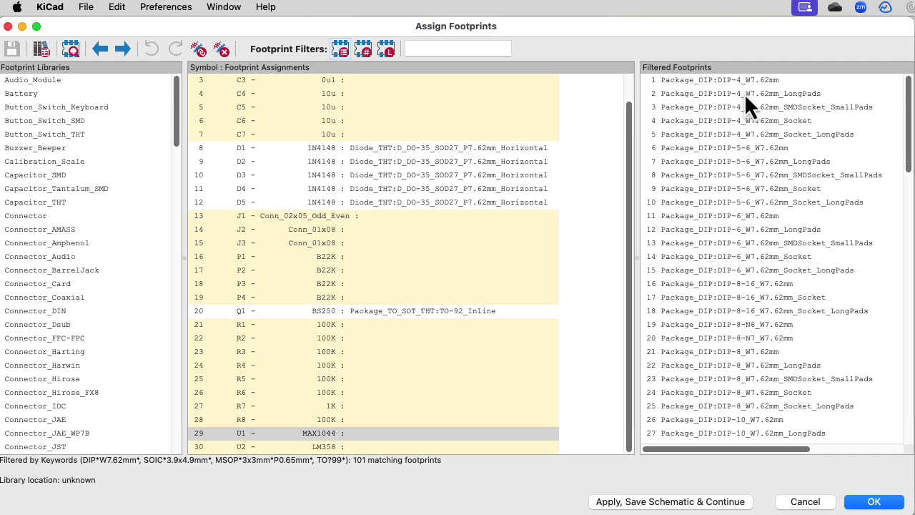
drag(909, 164, 906, 114)
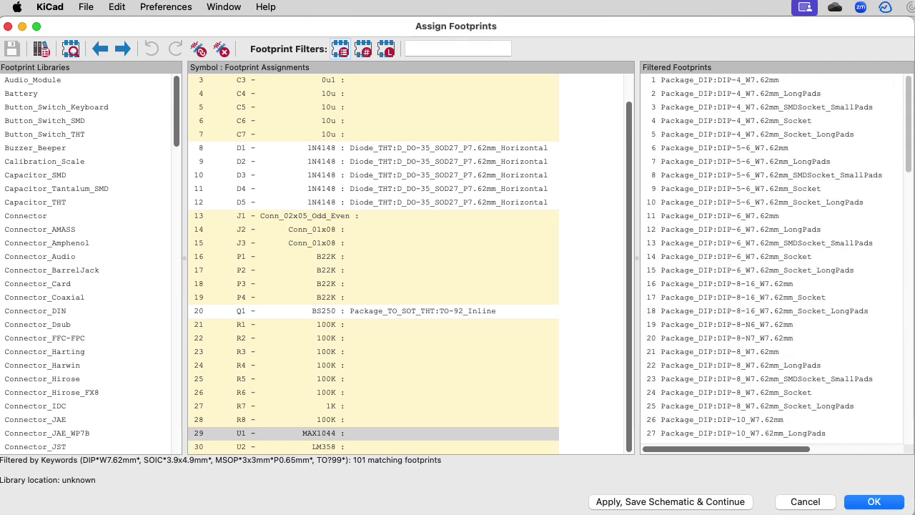
click(363, 51)
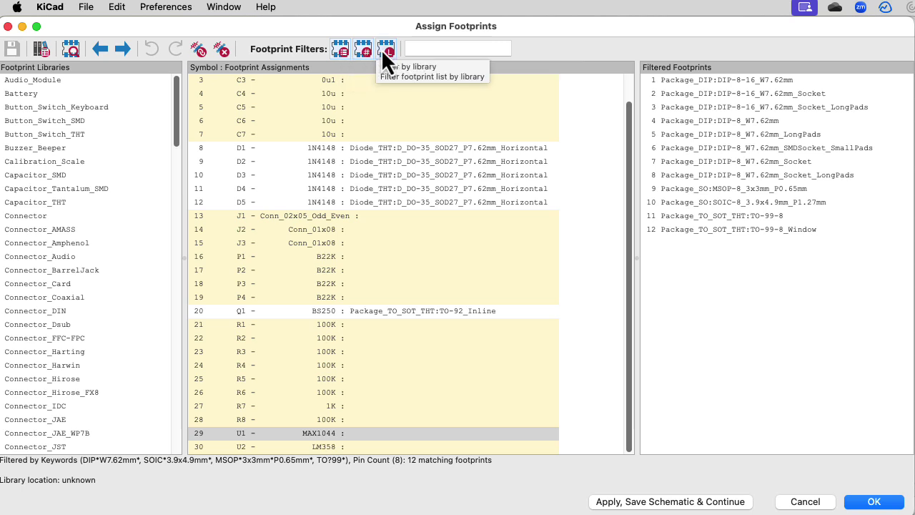
click(386, 50)
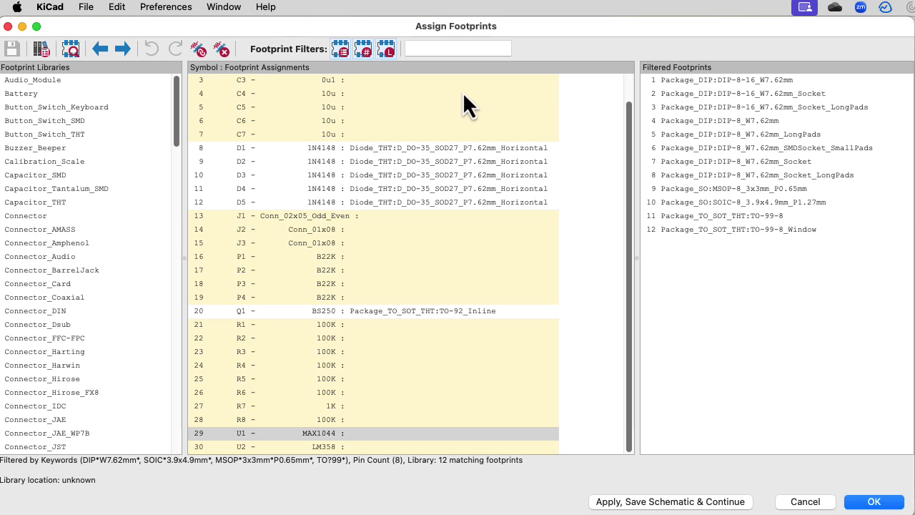
- Browse the DIP candidates for U1 (MAX1044) and preview the Package_DIP:DIP-8-16_W7.62mm footprint
click(732, 94)
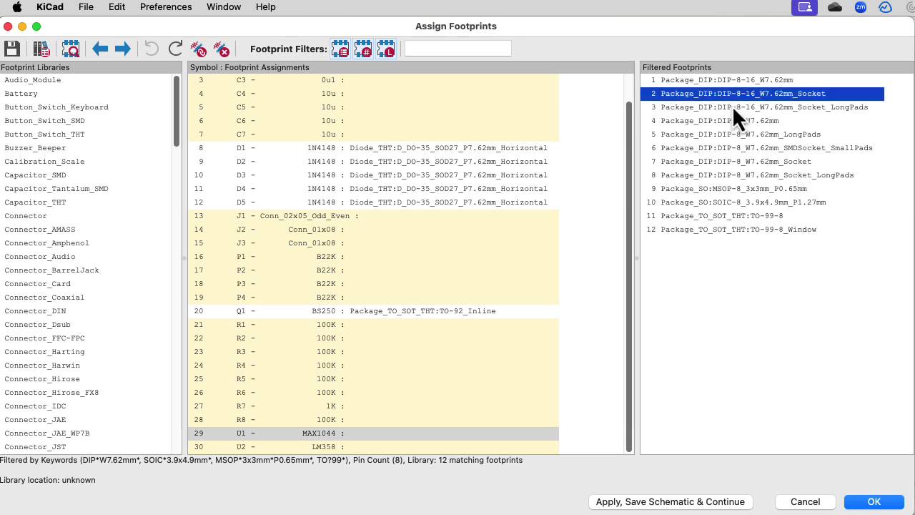
click(733, 107)
click(736, 121)
click(756, 136)
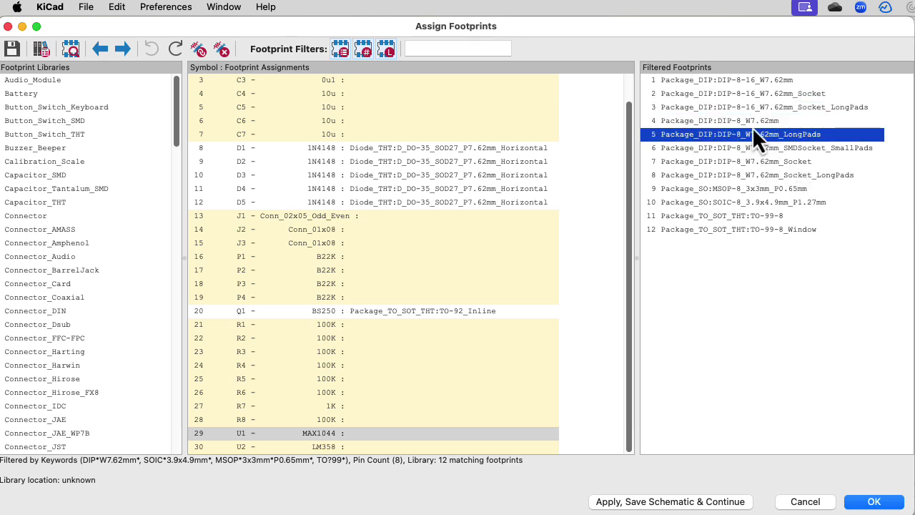
click(751, 123)
click(747, 82)
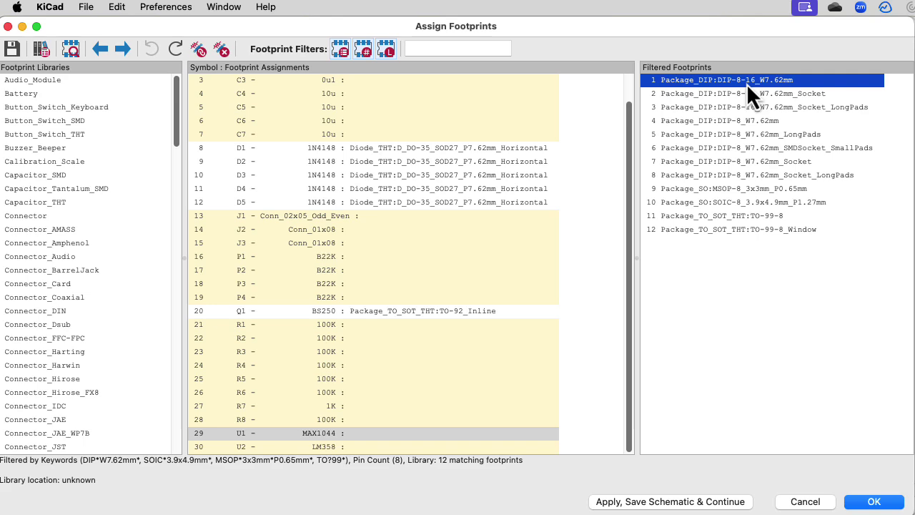
right_click(747, 83)
click(794, 96)
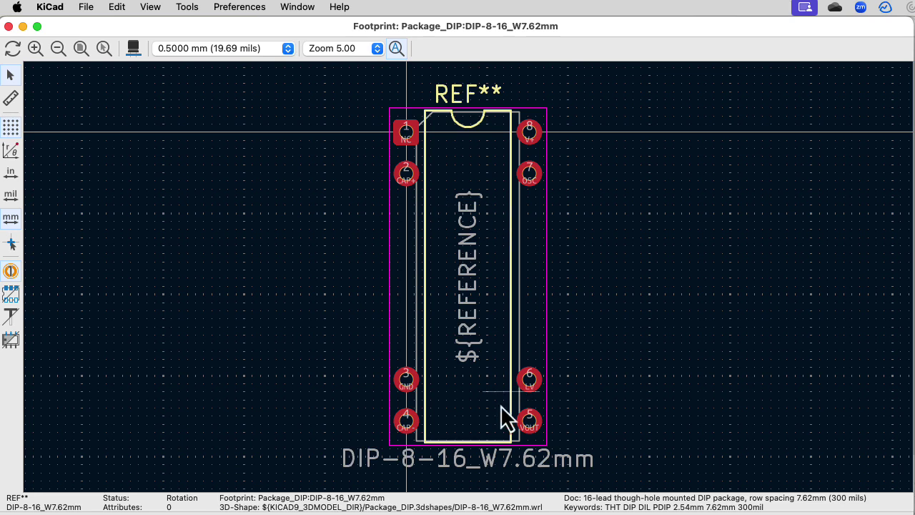
click(8, 26)
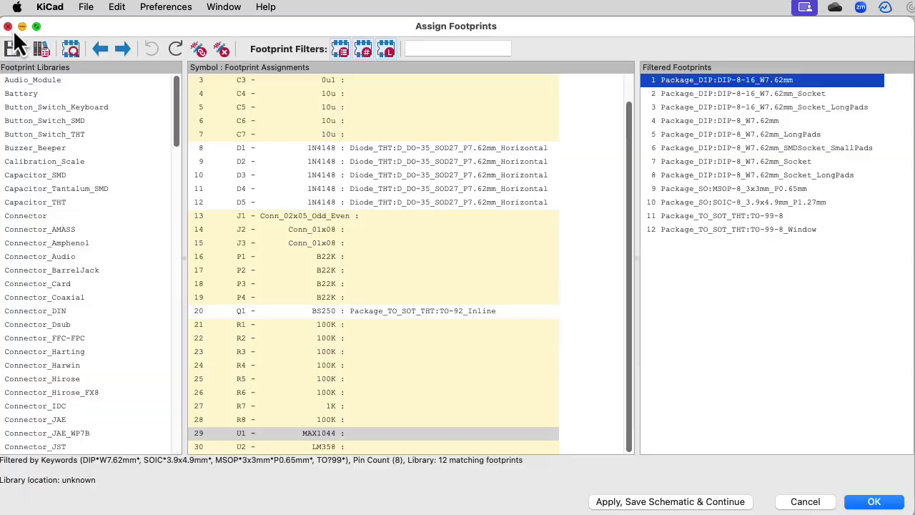
- Preview the DIP-8-16_W7.62mm_Socket and DIP-8-16_W7.62mm_Socket_LongPads candidates for U1
right_click(797, 95)
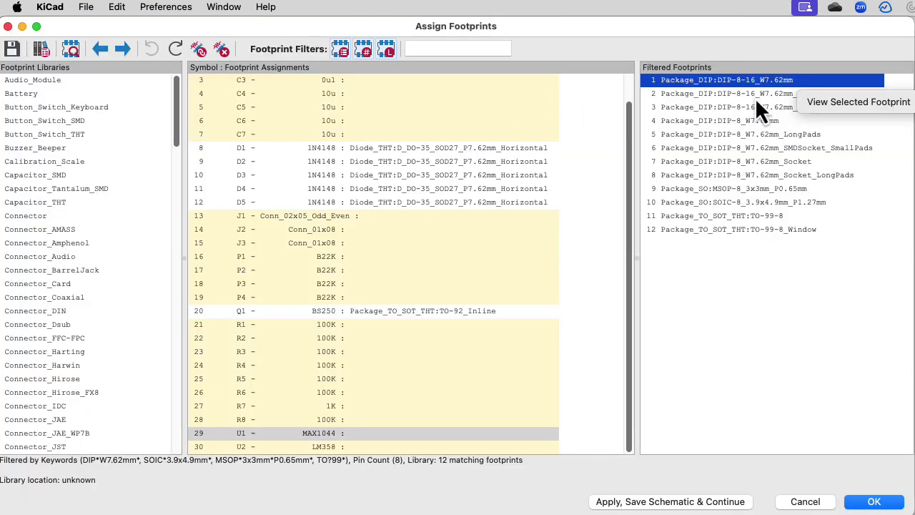
click(754, 97)
click(753, 97)
right_click(752, 98)
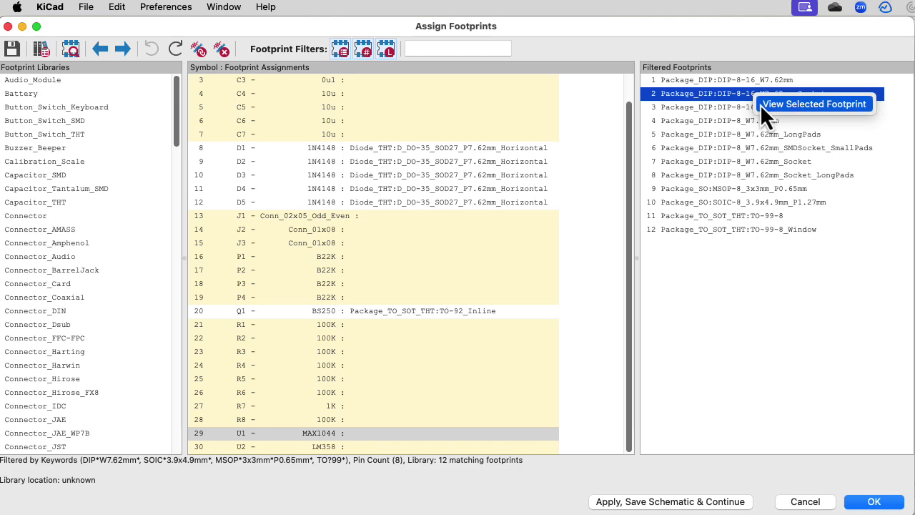
click(760, 104)
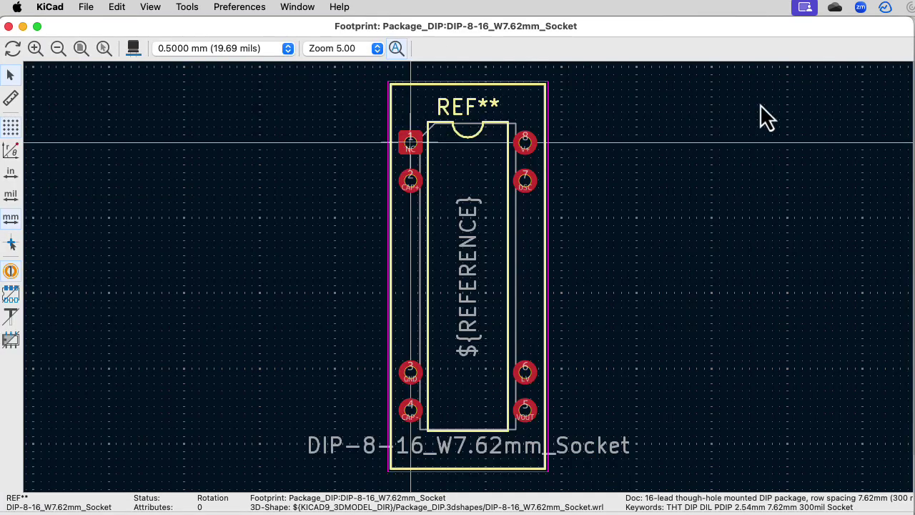
click(7, 26)
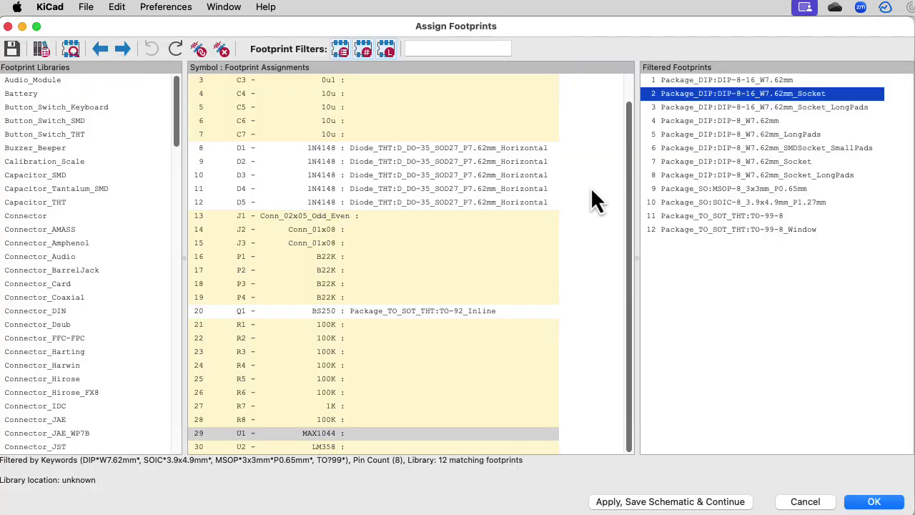
click(736, 105)
right_click(735, 106)
click(741, 111)
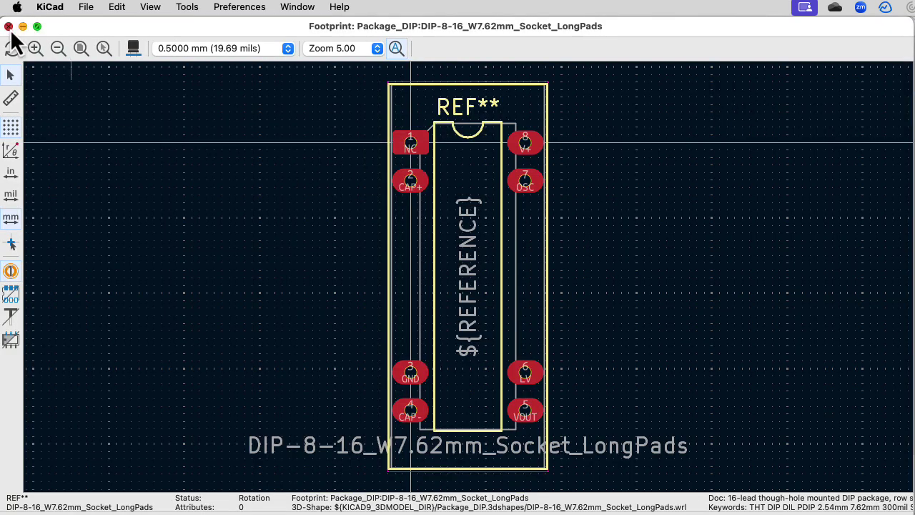
click(9, 27)
- Preview the pad layout of the Package_DIP:DIP-8_W7.62mm candidate for U1
click(767, 123)
right_click(768, 123)
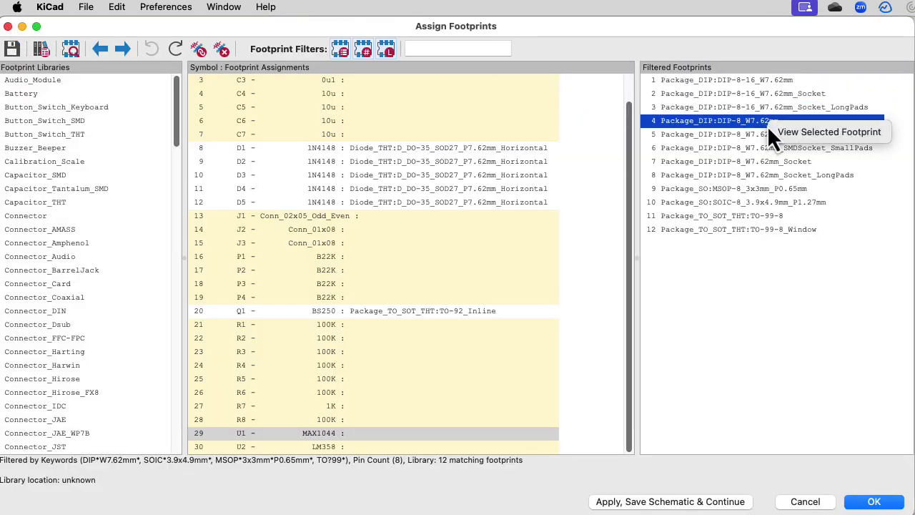
click(781, 133)
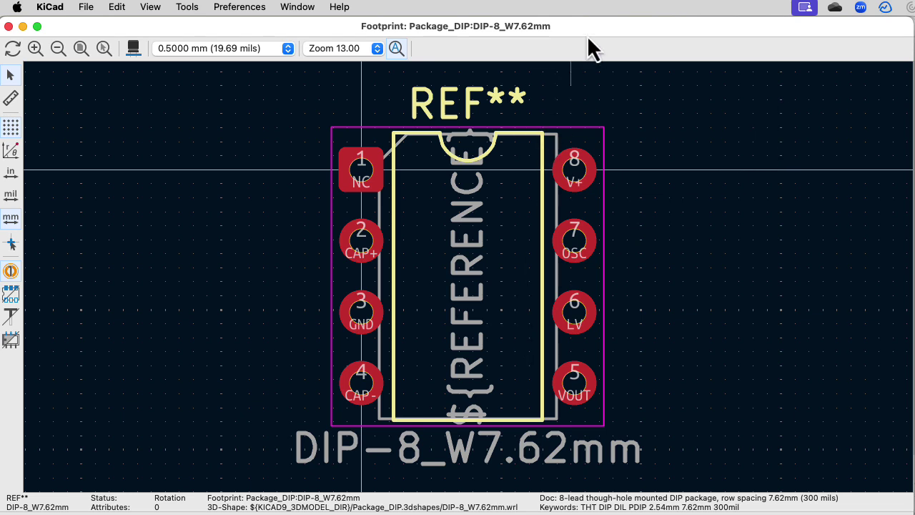
key(super+w)
- Compare the DIP-8_W7.62mm_LongPads and DIP-8_W7.62mm_SMDSocket_SmallPads variants with the plain DIP-8_W7.62mm footprint
right_click(789, 138)
click(796, 144)
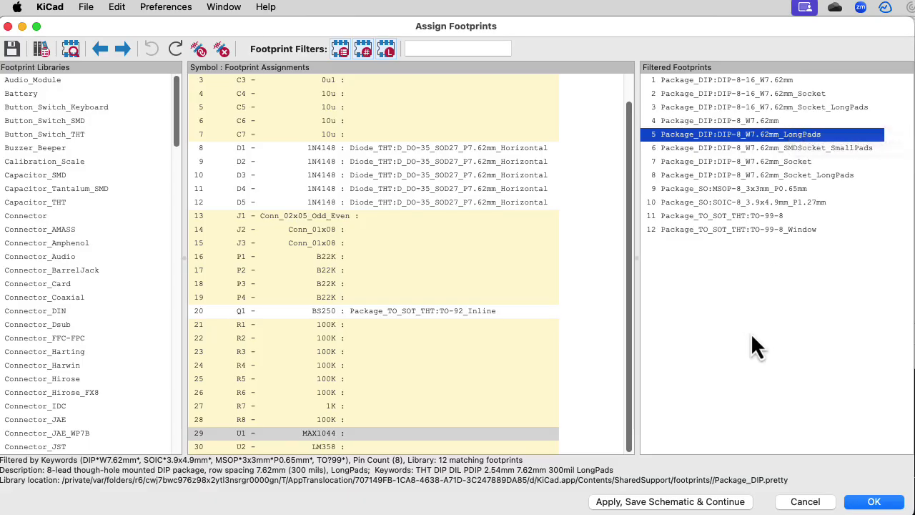
drag(682, 349, 594, 227)
click(782, 122)
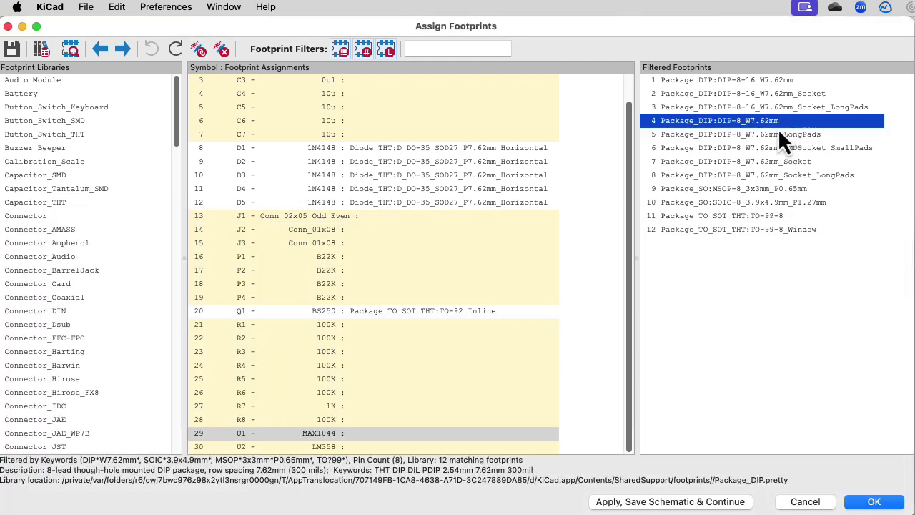
click(776, 148)
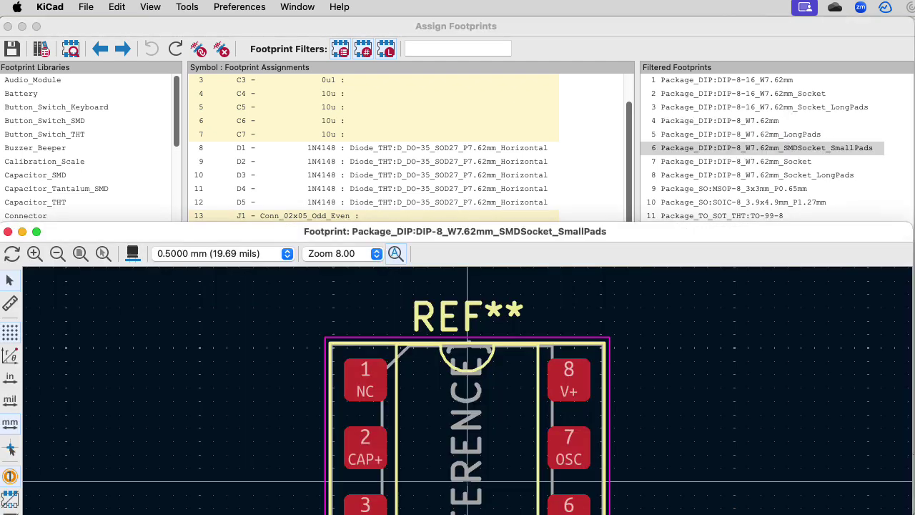
- Assign the Package_DIP:DIP-8_W7.62mm_Socket footprint to U1 (MAX1044) and save the schematic
click(748, 165)
key(Up)
key(Up)
key(Up)
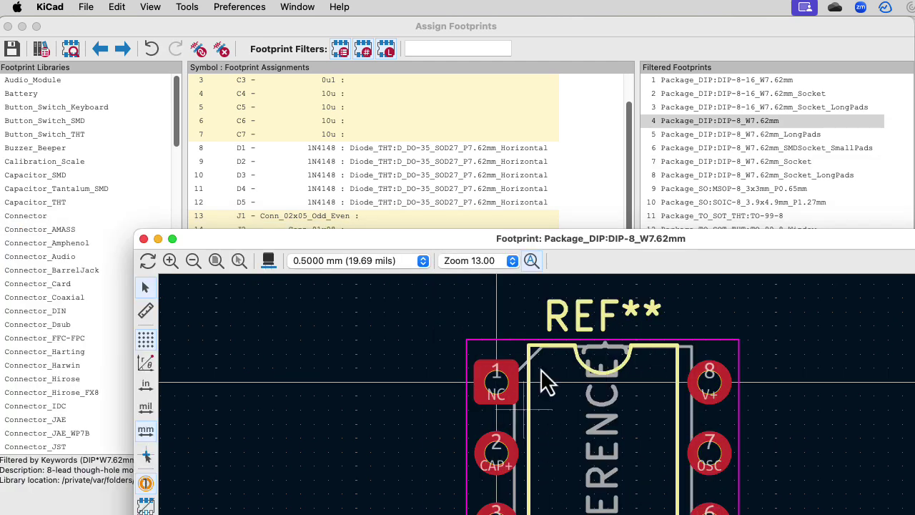
click(773, 161)
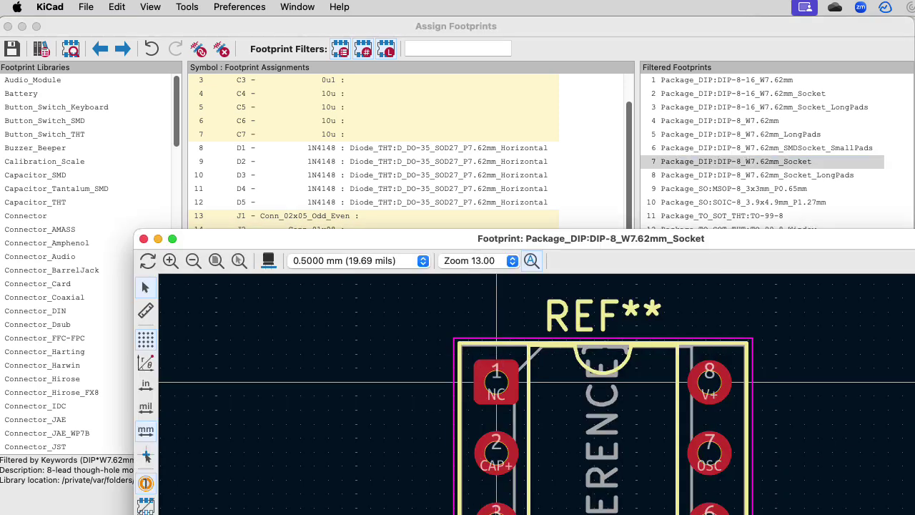
click(764, 146)
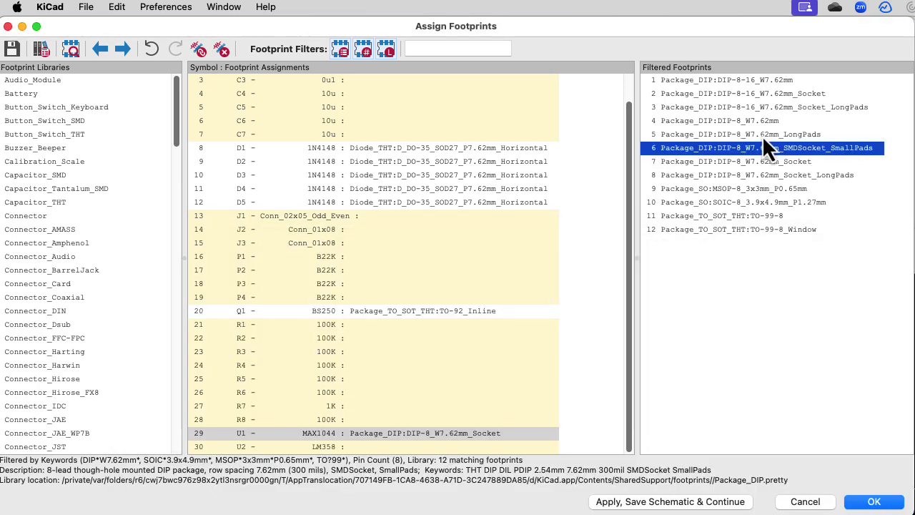
click(762, 121)
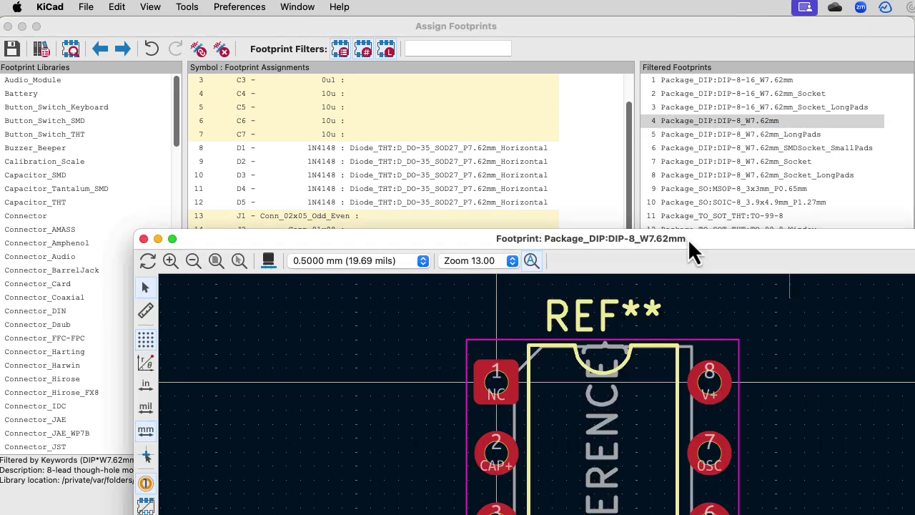
key(super+w)
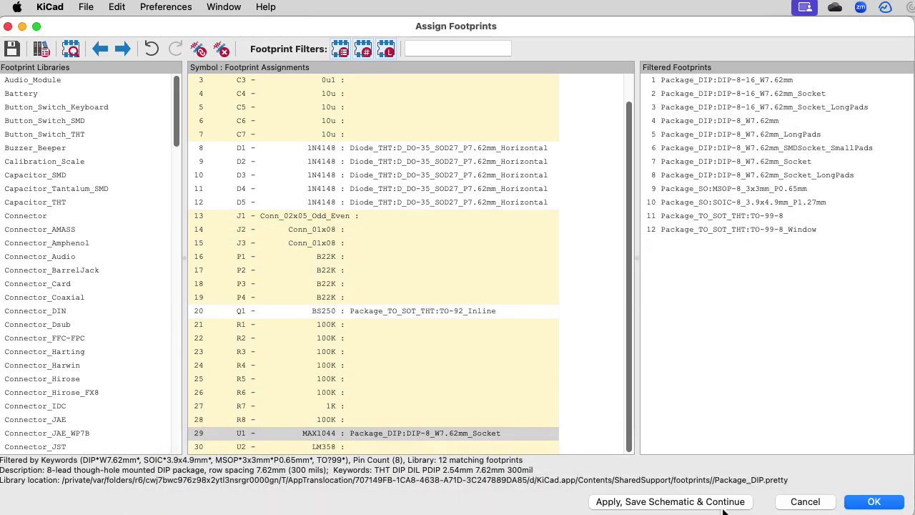
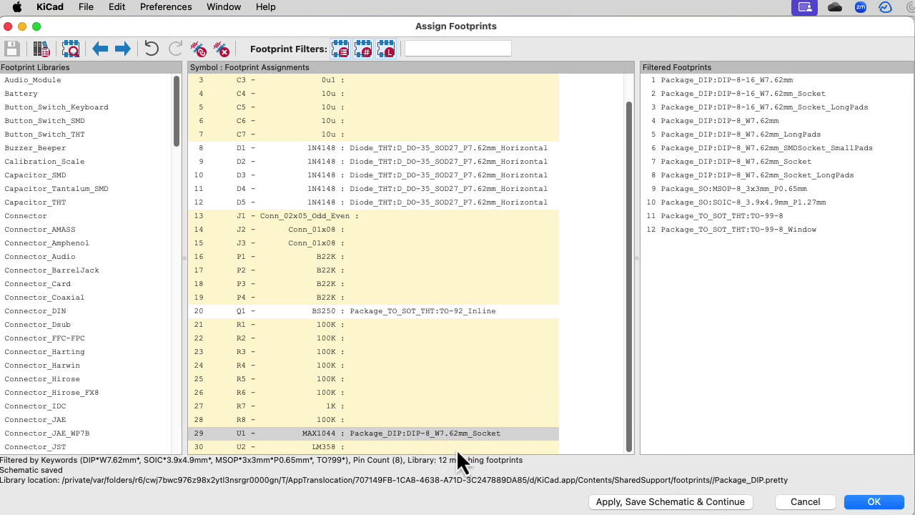
- Select U2 (LM358) and compare its candidate footprints with the keyword and pin-count filters each switched off and back on
click(420, 448)
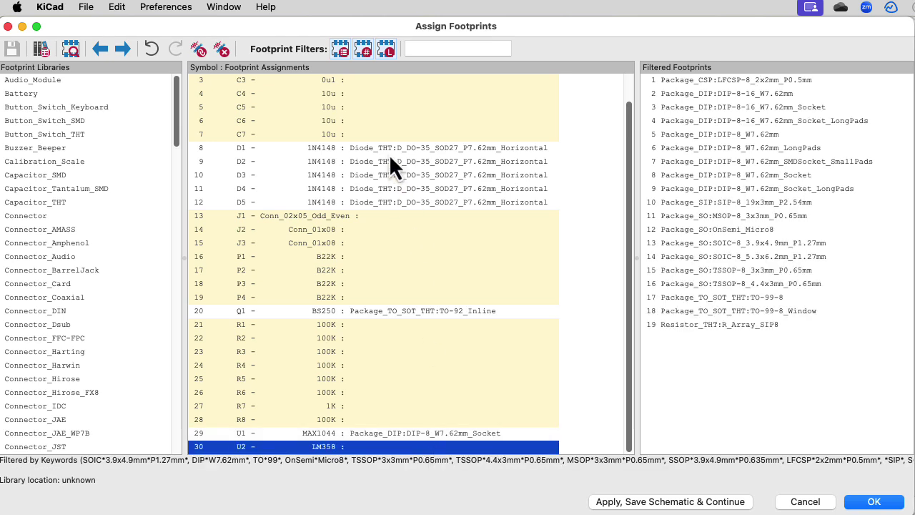
click(344, 55)
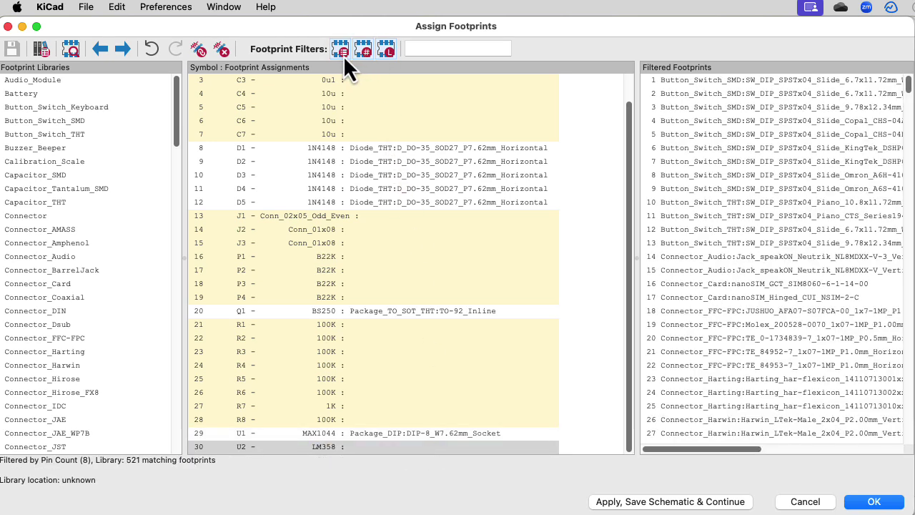
click(344, 55)
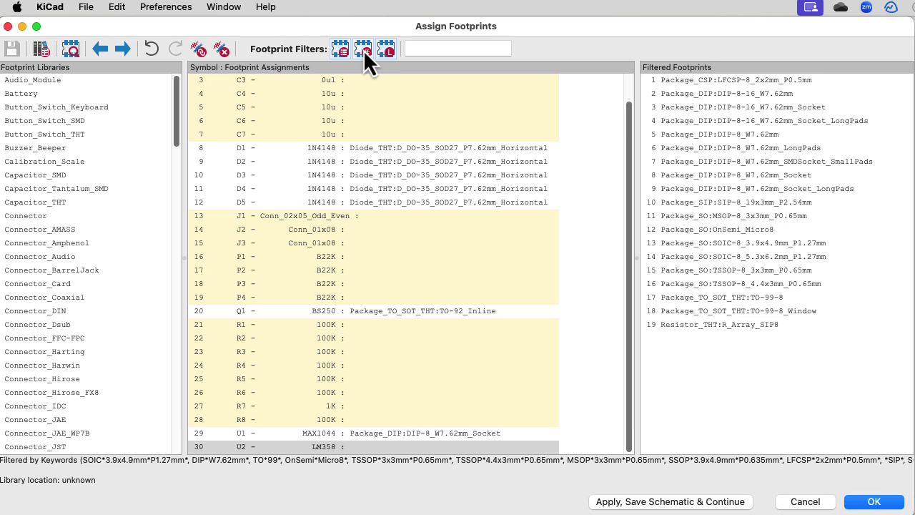
click(364, 50)
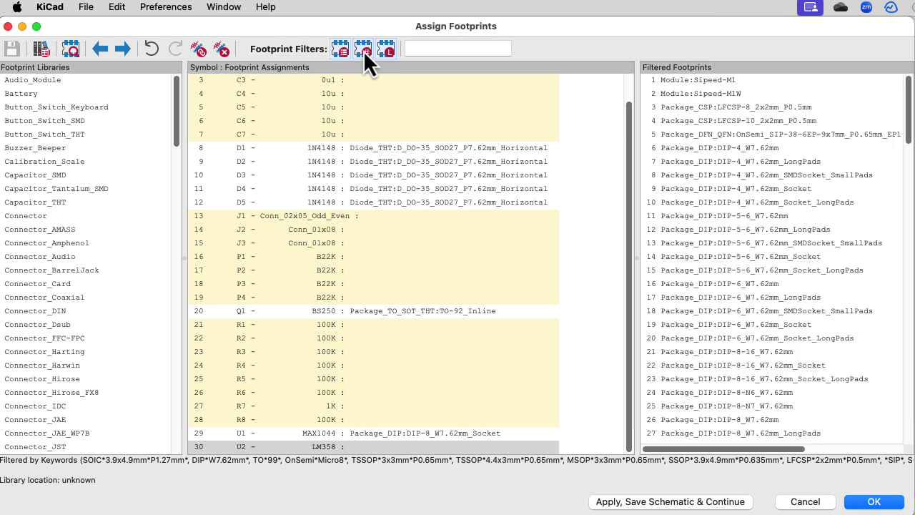
click(363, 51)
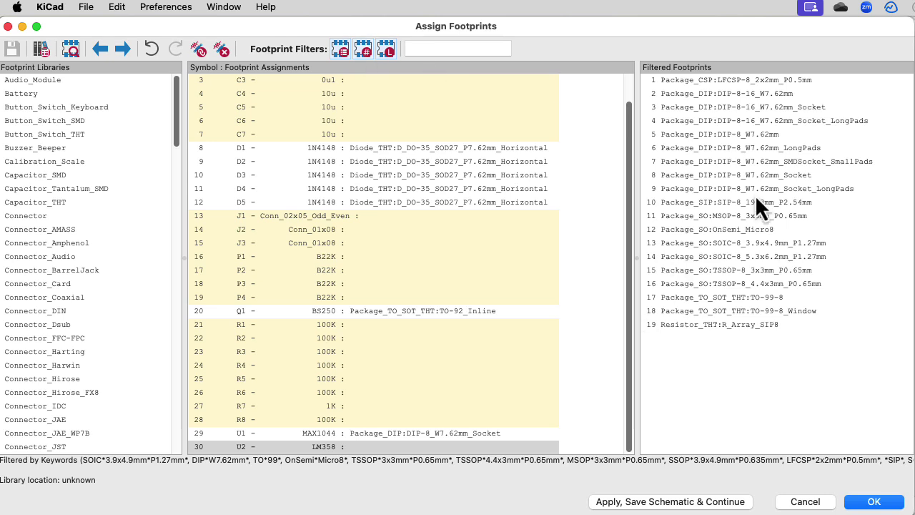
- Preview the Package_DIP:DIP-8-16_W7.62mm footprint as a candidate for U2
click(758, 93)
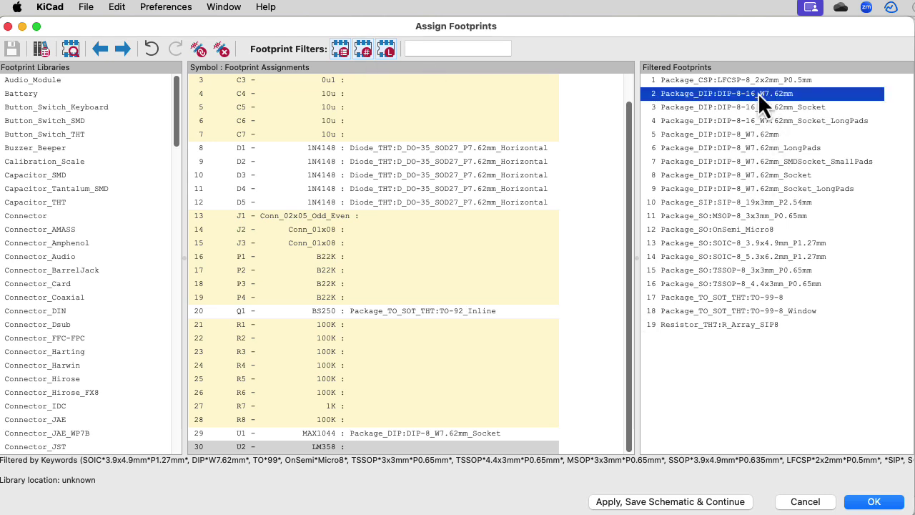
right_click(747, 99)
click(755, 106)
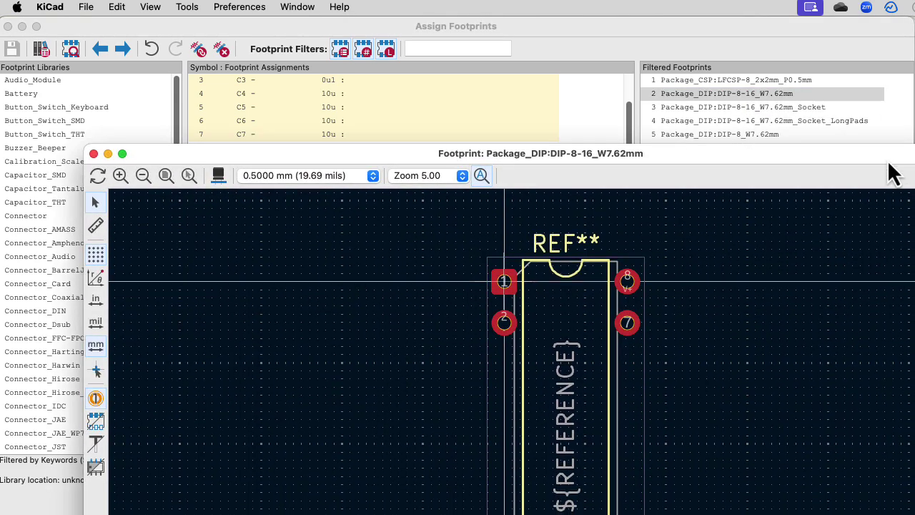
click(93, 155)
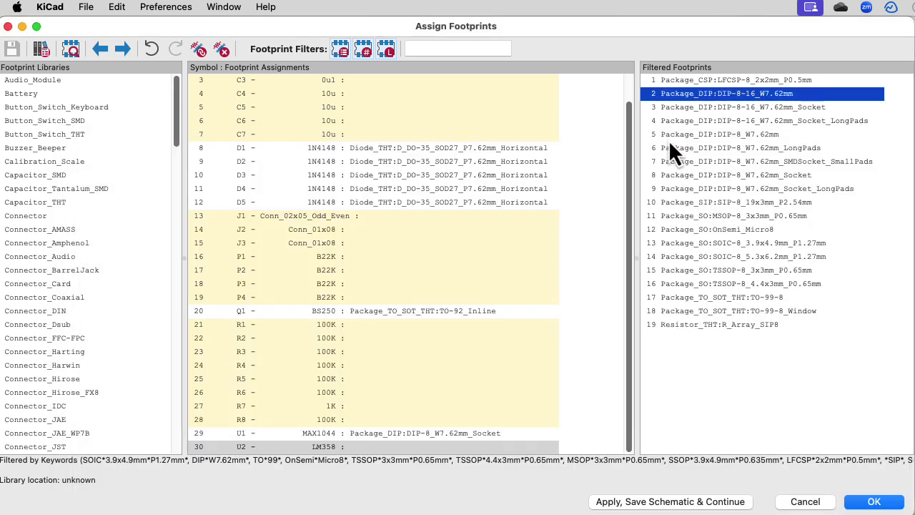
- Preview the Package_DIP:DIP-8_W7.62mm footprint and assign it to U2 (LM358)
click(709, 135)
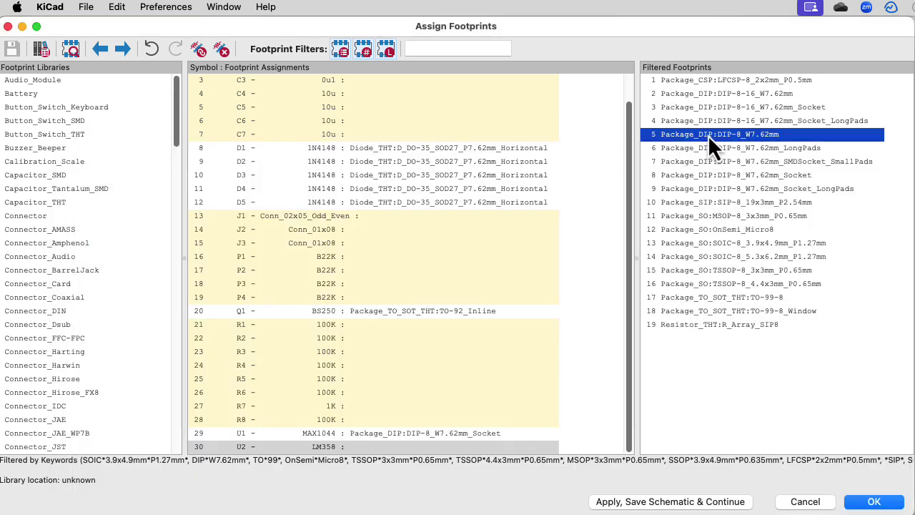
right_click(747, 143)
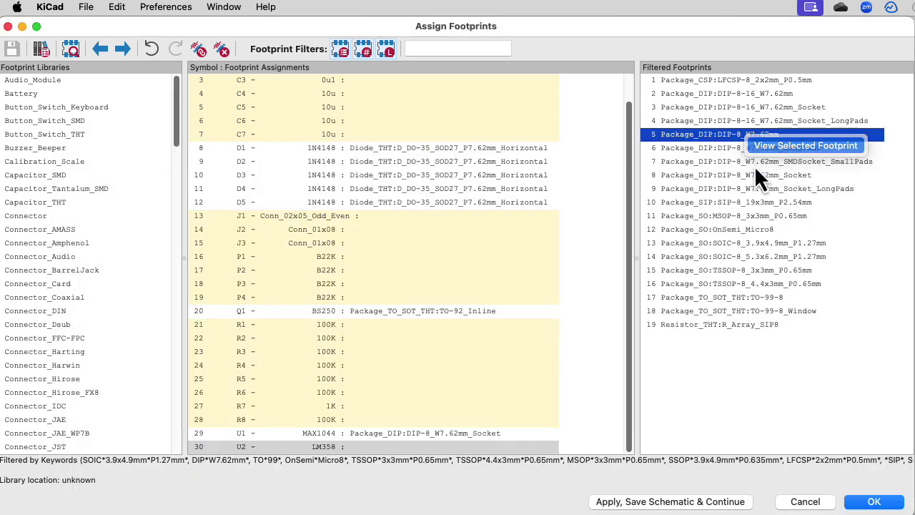
click(786, 145)
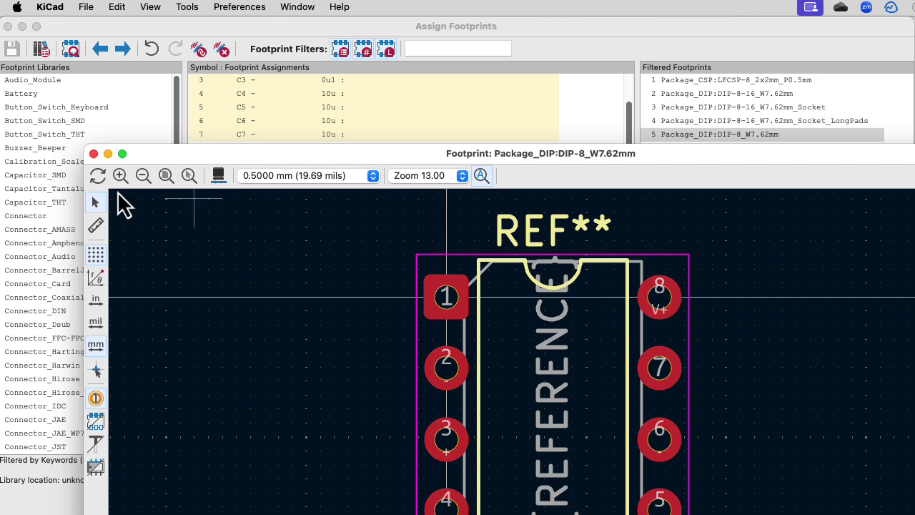
click(94, 154)
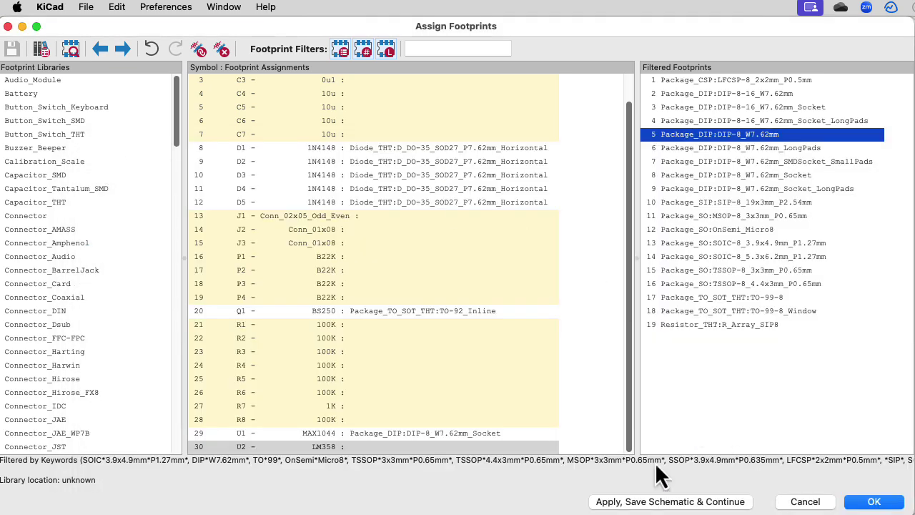
double_click(704, 136)
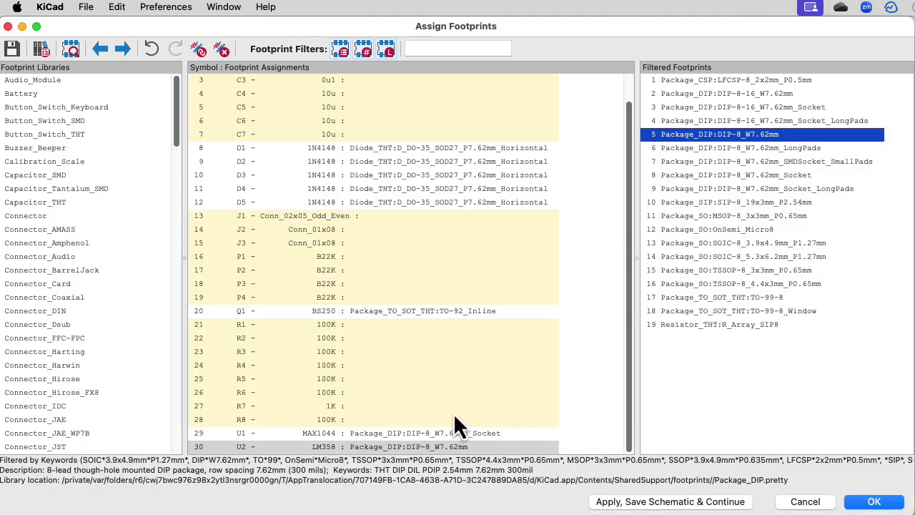
- Change the footprint of U1 (MAX1044) to Package_DIP:DIP-8_W7.62mm and save the schematic
click(476, 435)
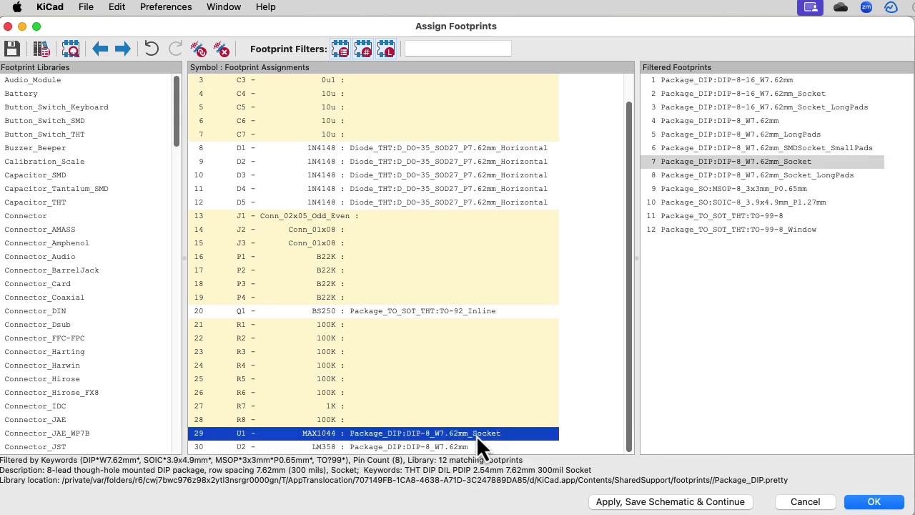
double_click(762, 121)
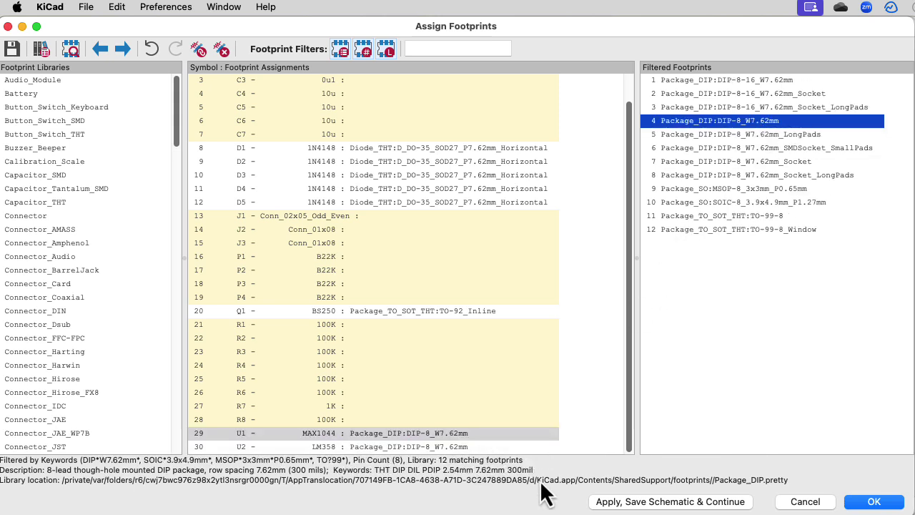
click(683, 507)
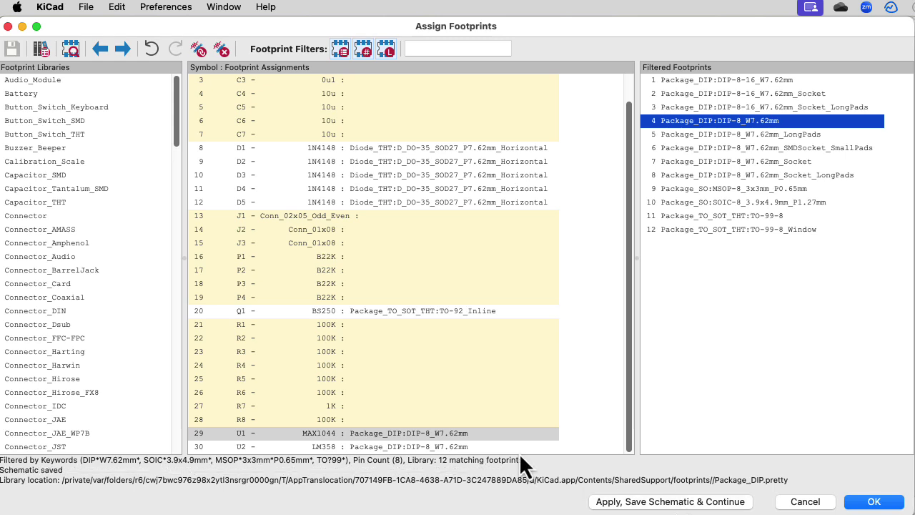
click(483, 437)
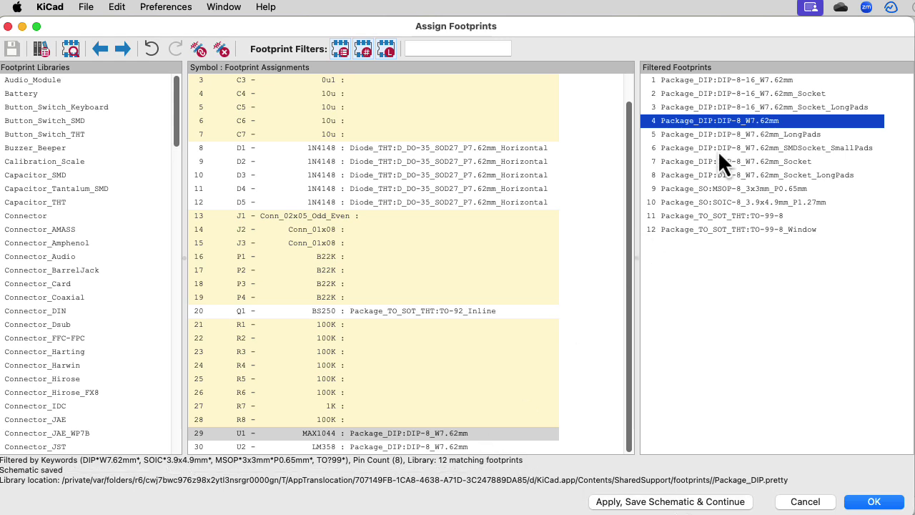
- Select connector J2 (Conn_01x08) and try to view one of its 1x08 pin socket candidates in the footprint viewer
click(383, 229)
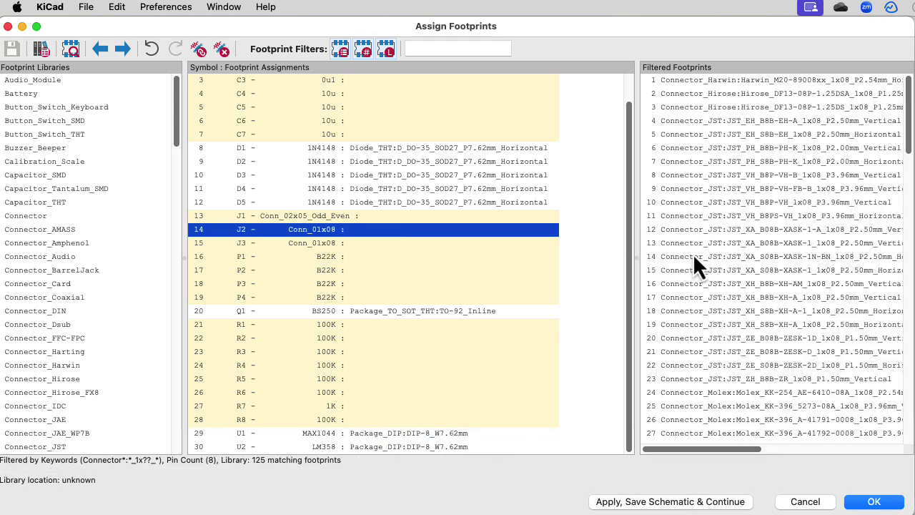
drag(907, 146, 910, 472)
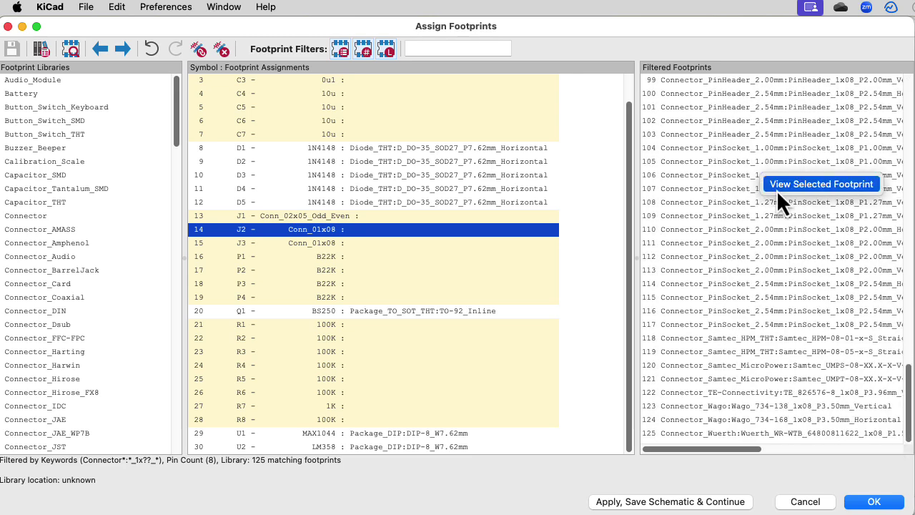
double_click(776, 189)
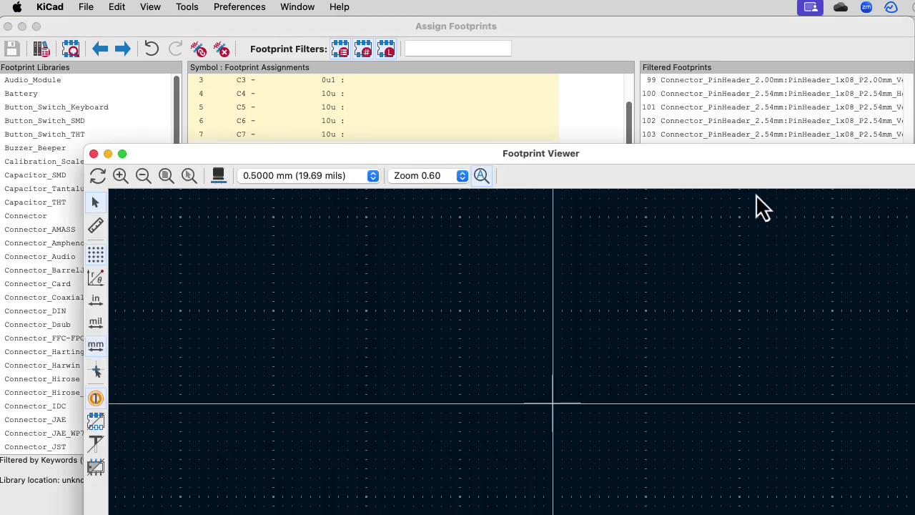
click(93, 154)
- Look through the 1x08 pin socket candidates for J2 from 1.00 mm to 2.54 mm pitch and return to the schematic
click(752, 147)
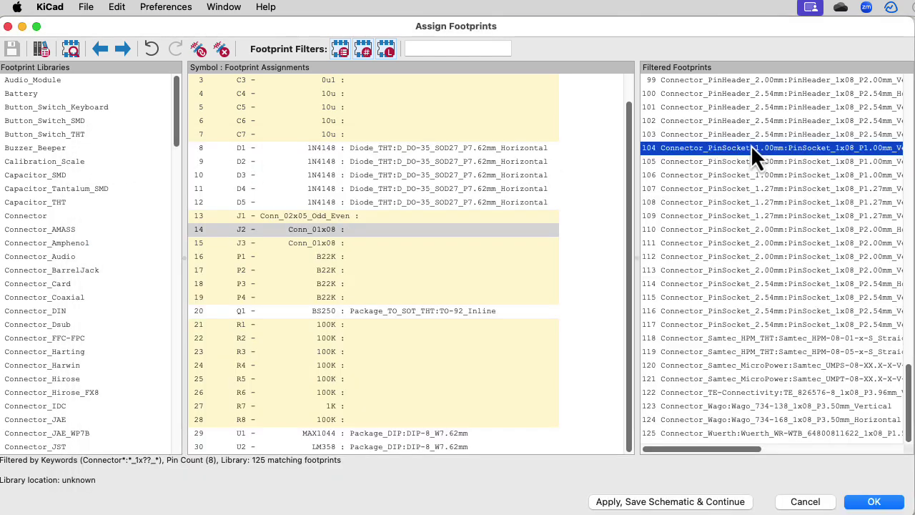
key(Down)
key(Down)
key(Down)
key(Down)
key(Up)
key(Up)
key(Up)
key(Up)
key(Up)
key(Up)
key(Down)
key(Down)
key(Down)
key(Down)
key(Down)
key(Down)
key(Down)
key(Down)
key(Down)
key(Down)
key(Down)
key(Down)
key(Down)
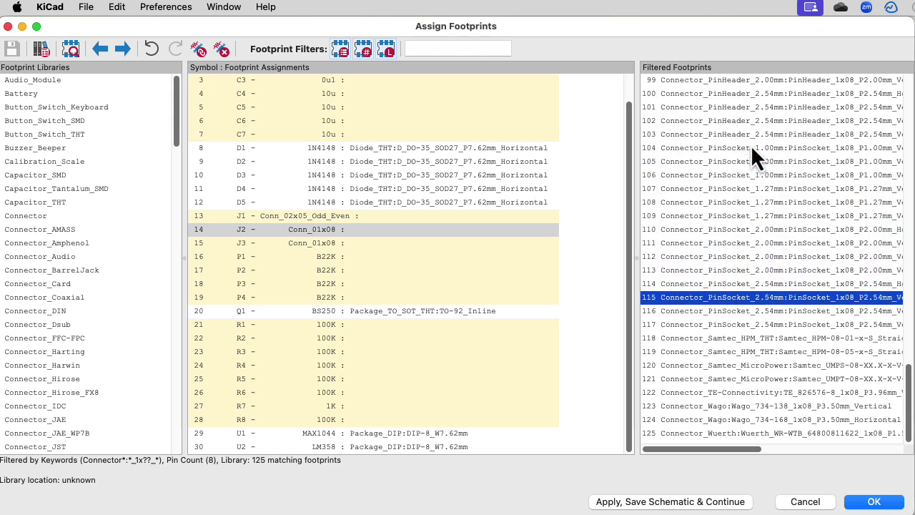
key(Up)
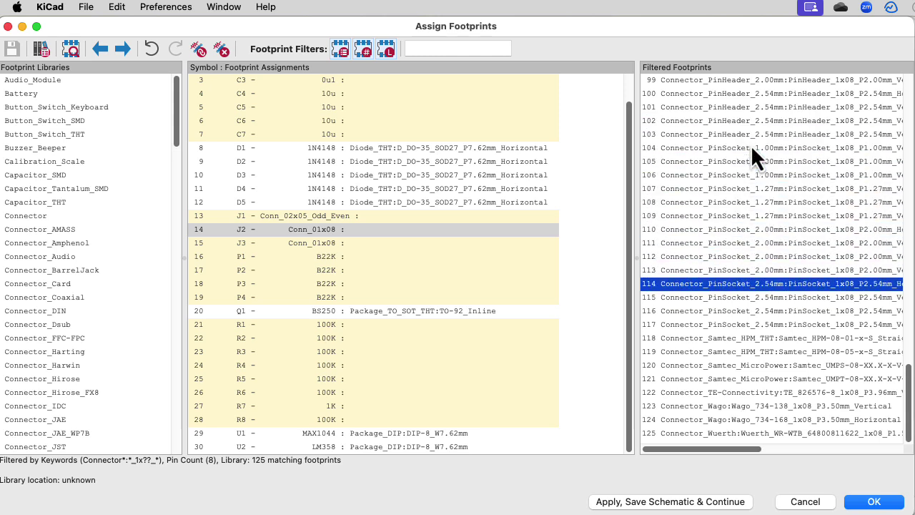
key(Return)
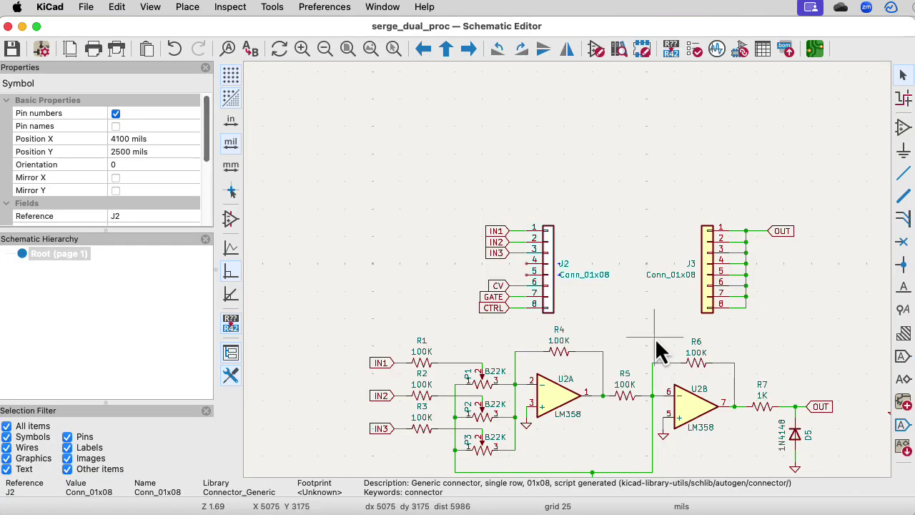
- Open the footprint chooser from J2's symbol properties and restrict it by the Connector*:*_1x??_* footprint filter and the 8-pin count
double_click(549, 270)
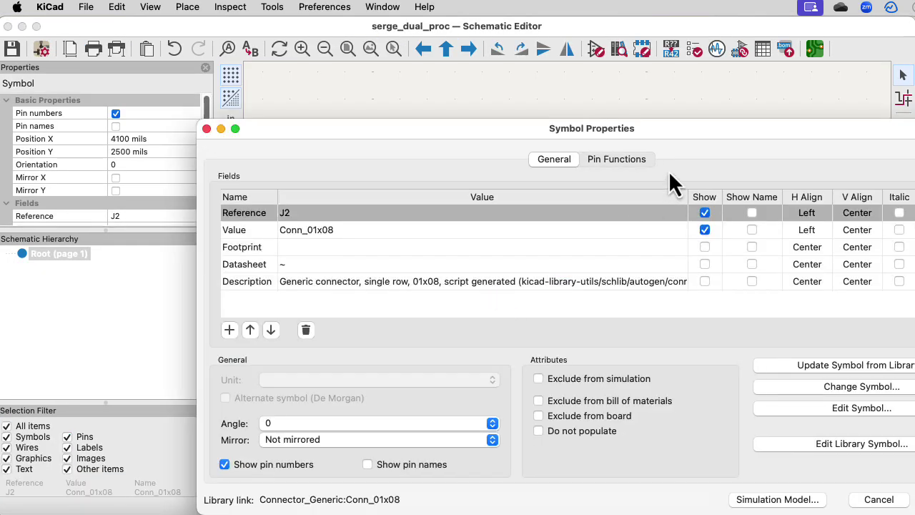
drag(710, 132, 601, 100)
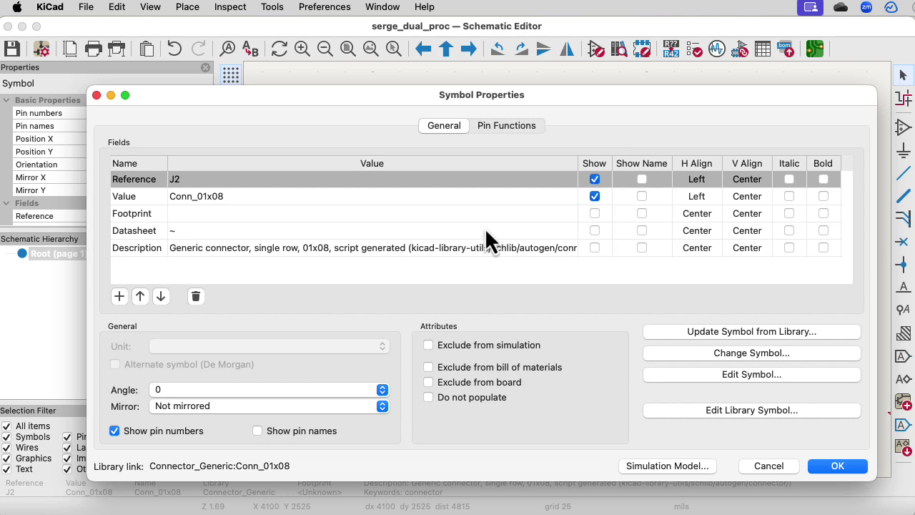
click(397, 214)
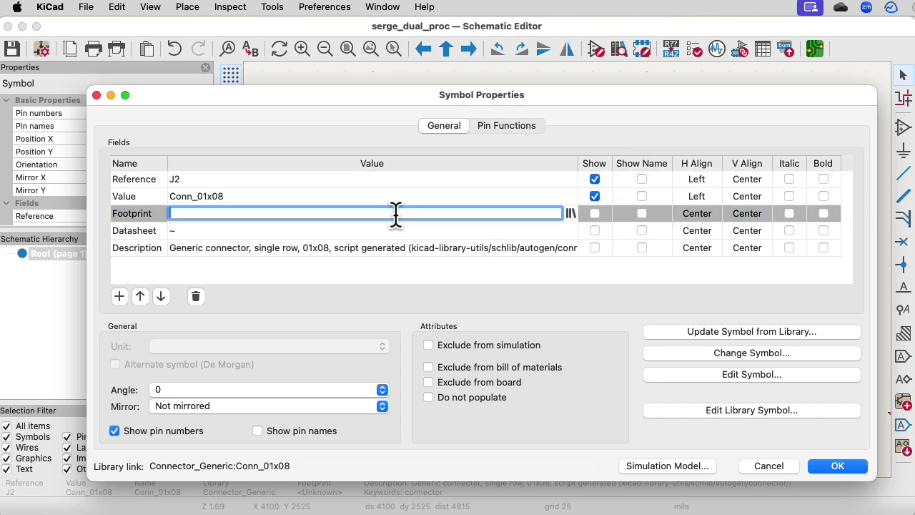
click(575, 214)
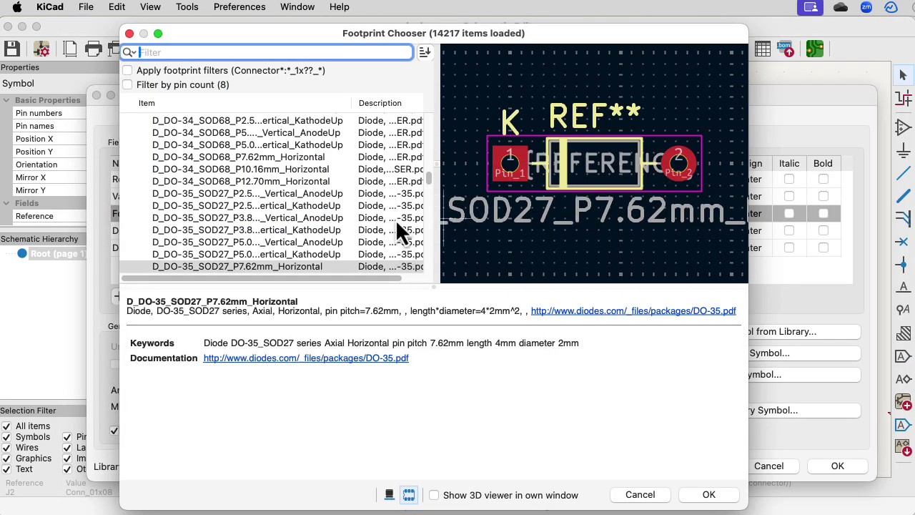
click(128, 72)
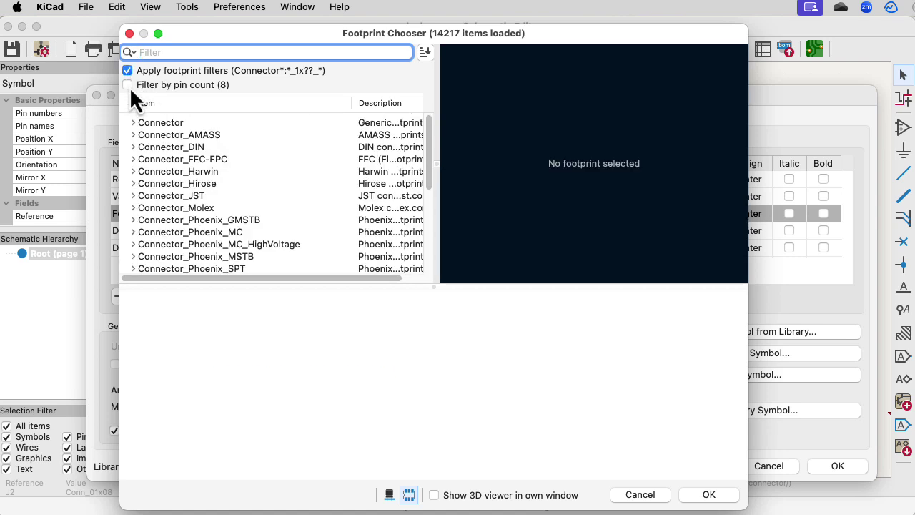
click(128, 85)
- Preview the 8-pin Harwin, Hirose and JST connector footprints as candidates for J2
click(133, 123)
click(216, 137)
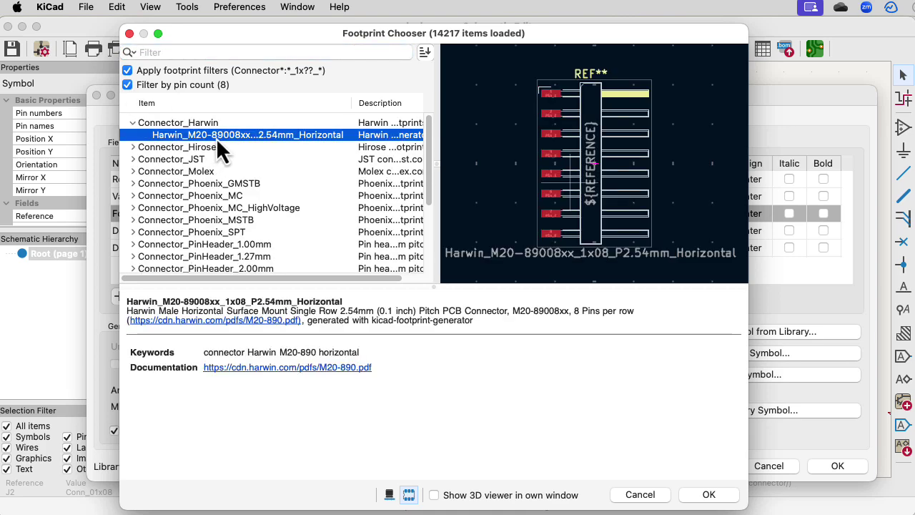
click(134, 150)
click(172, 159)
key(Down)
key(Up)
key(Up)
key(Up)
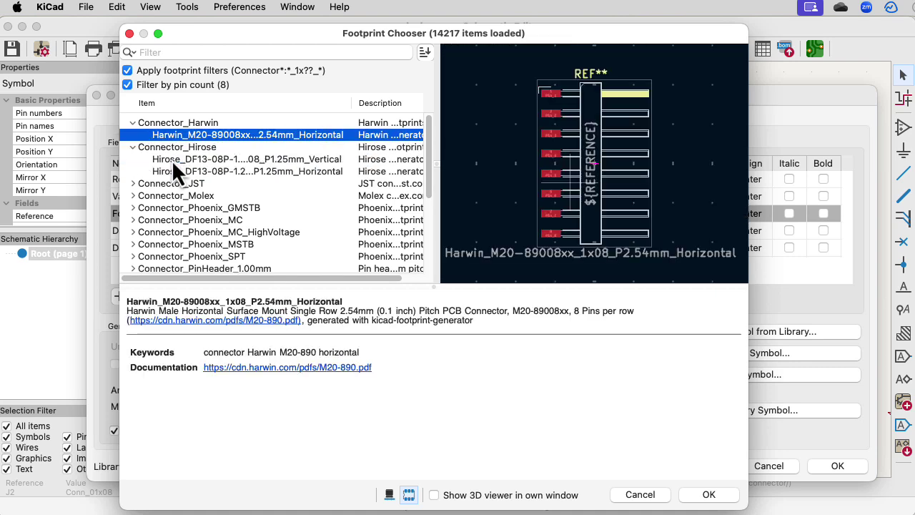
key(Down)
key(Down)
key(Down)
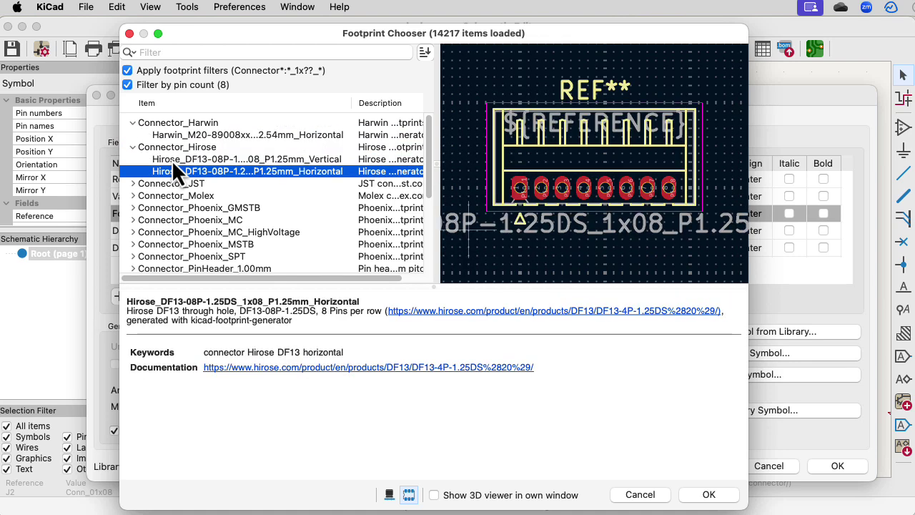
key(Down)
key(Down)
key(Down)
key(Down)
key(Down)
key(Down)
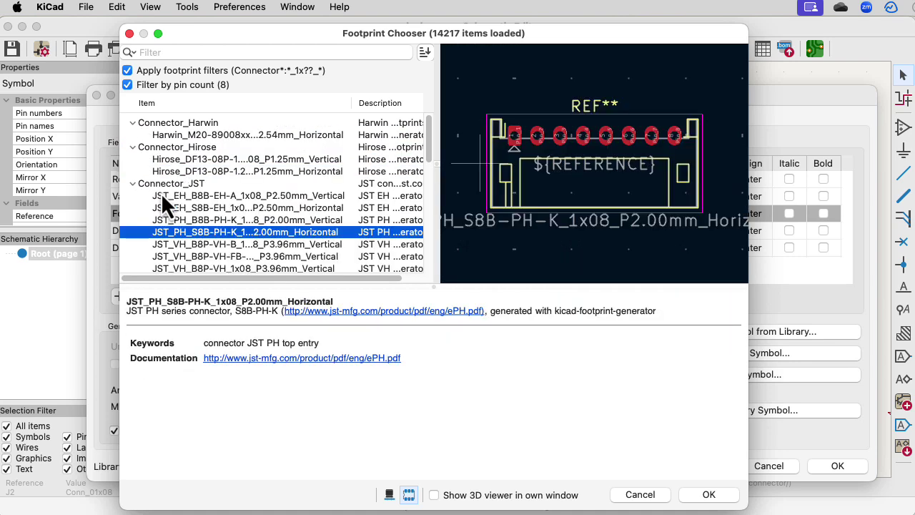
key(Down)
key(Up)
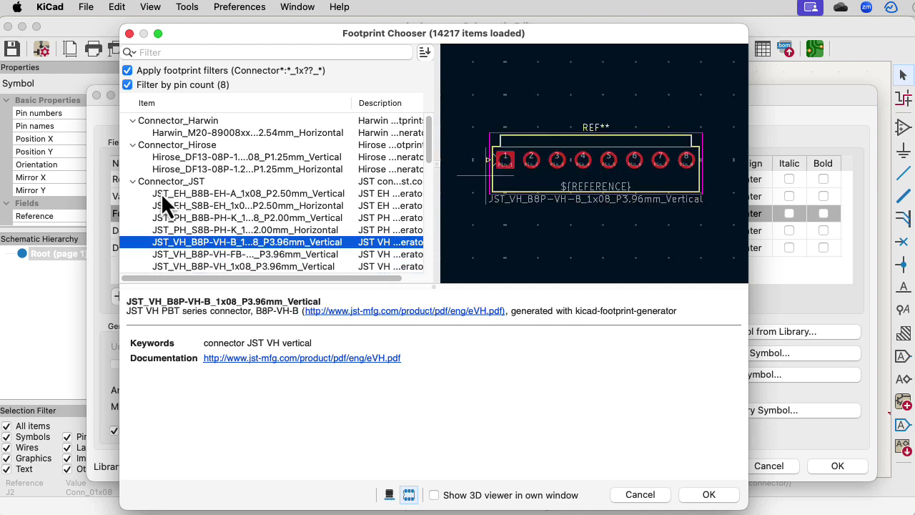
- Assign the Connector_PinSocket_2.54mm:PinSocket_1x08_P2.54mm_Vertical footprint to connectors J2 and J3
key(Escape)
key(Escape)
scroll(622, 333, down, 5)
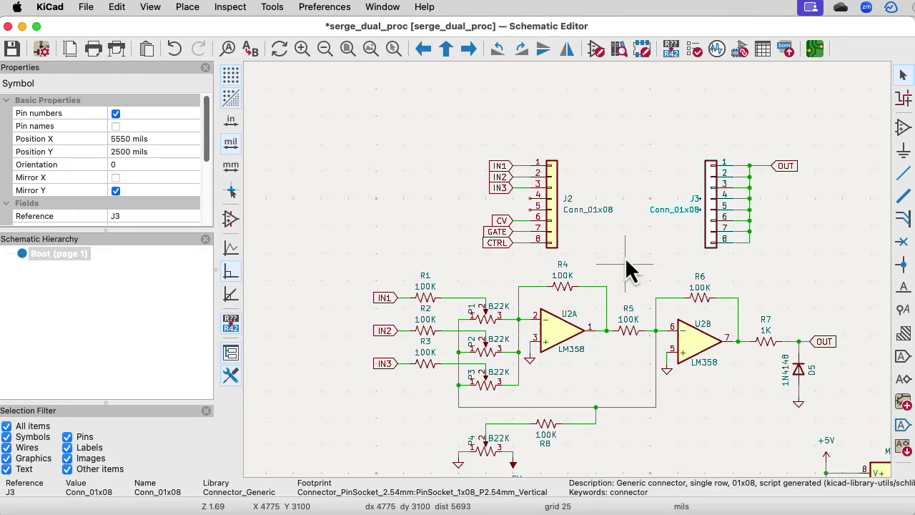
- Review the footprint assignments of all symbols in the assignment tool and leave it without making changes
scroll(662, 461, down, 2)
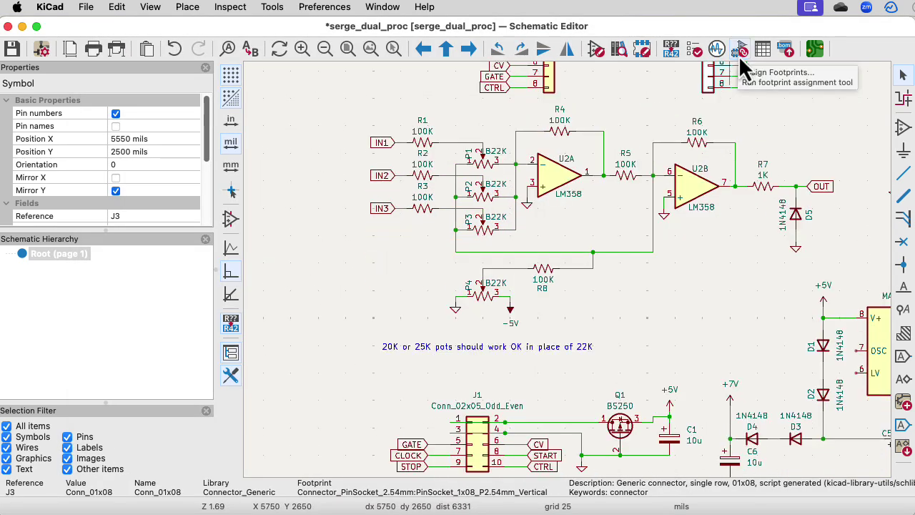
click(739, 54)
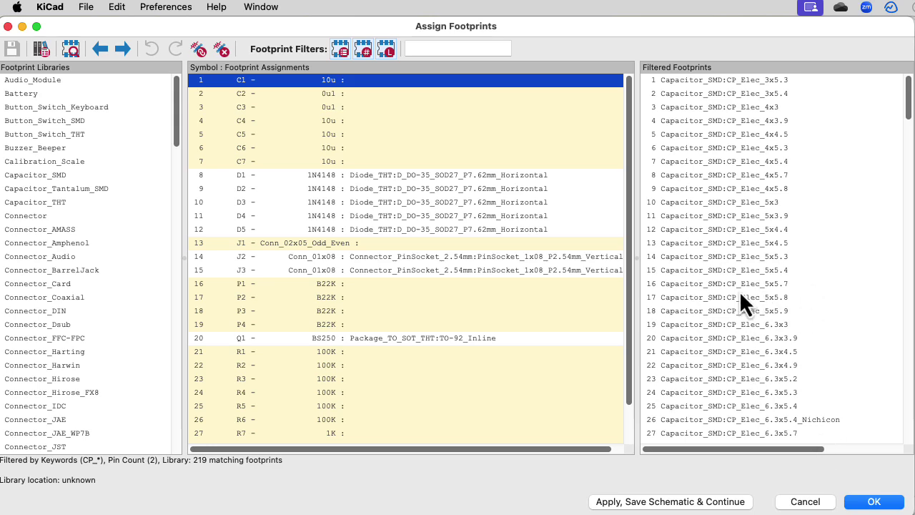
click(806, 502)
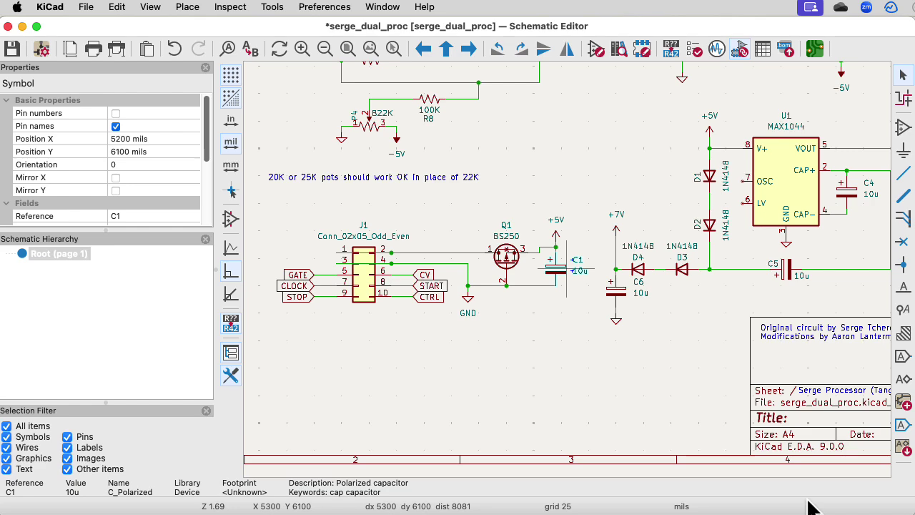
- Assign the Connector_PinSocket_2.54mm:PinSocket_2x05_P2.54mm_Vertical footprint to connector J1 through its symbol properties
double_click(366, 284)
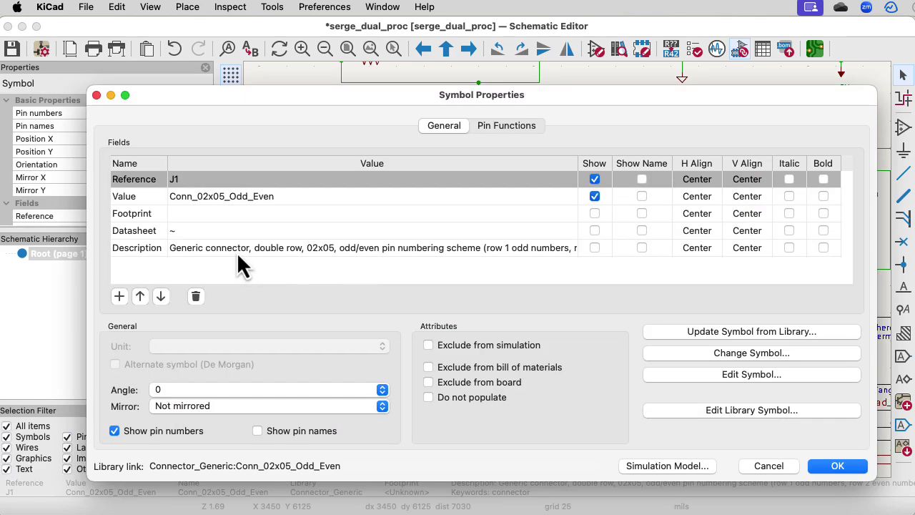
double_click(532, 214)
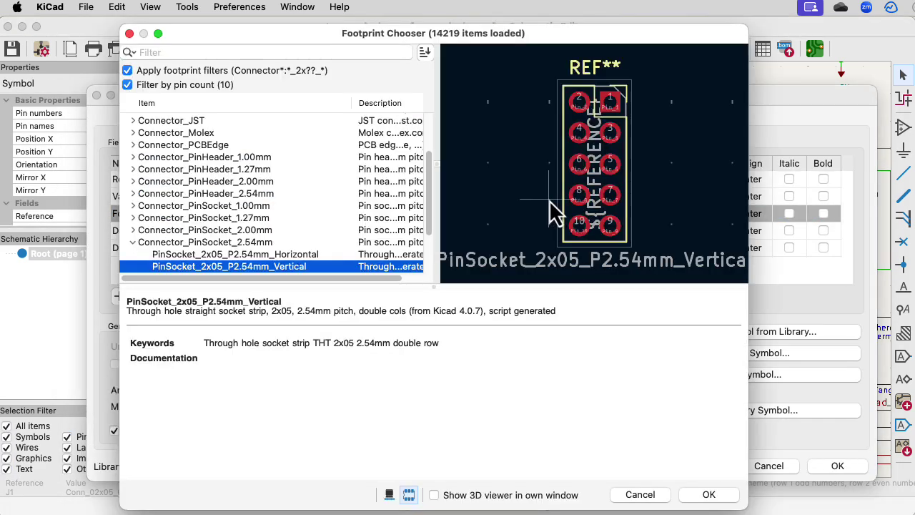
double_click(322, 273)
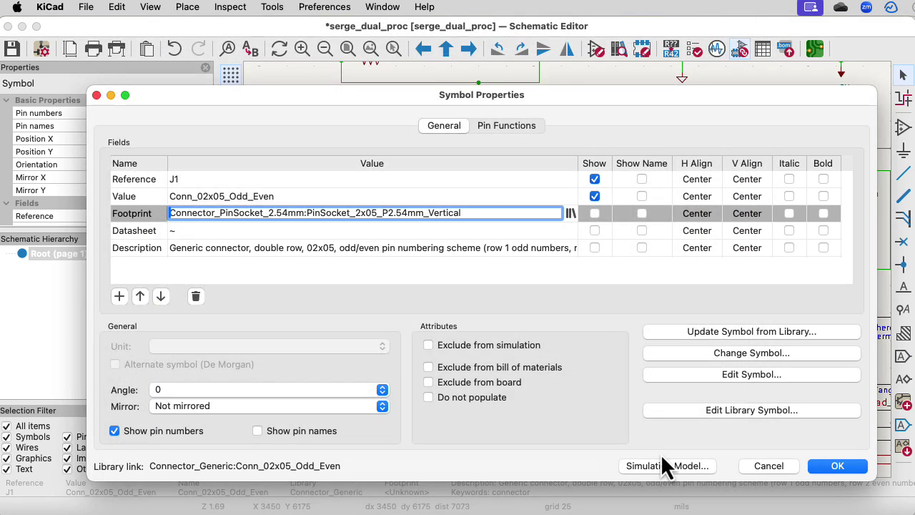
click(838, 466)
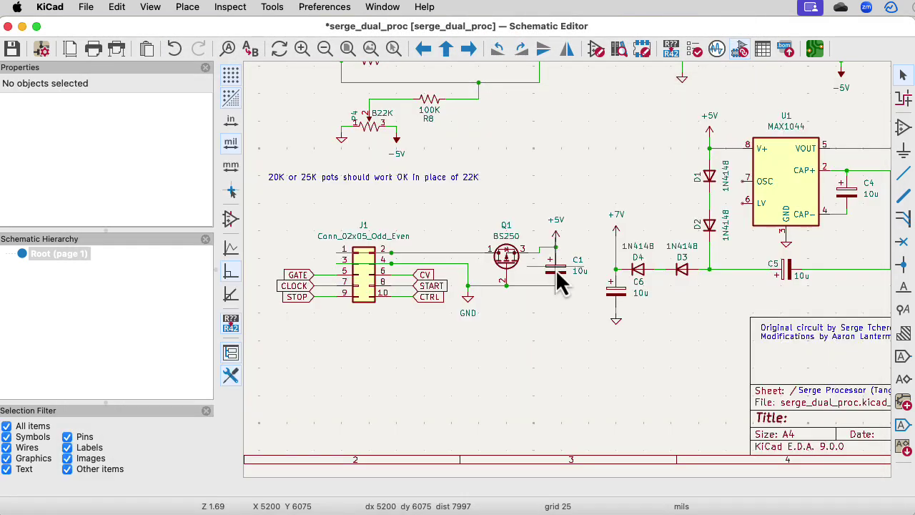
- Search the footprint chooser for "radial" and assign Capacitor_THT:CP_Radial_D5.0mm_P2.50mm to the polarized capacitor C1
double_click(557, 273)
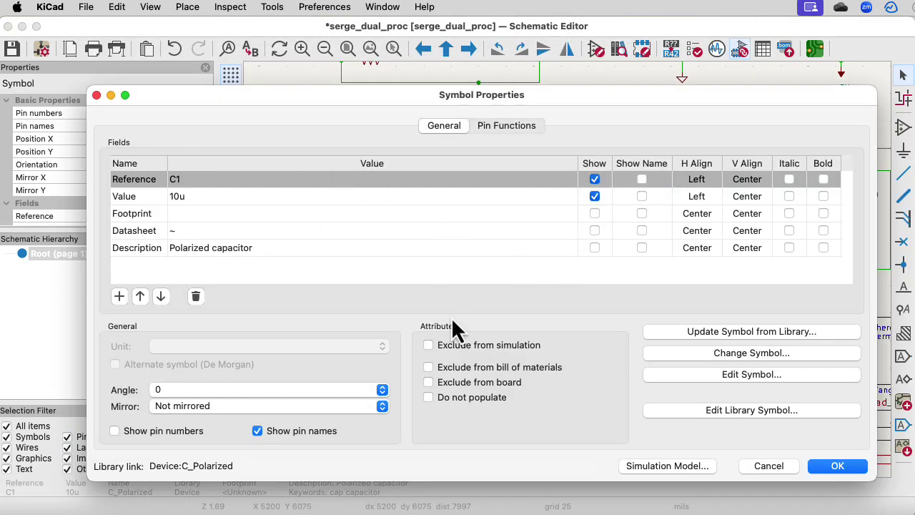
click(561, 213)
click(570, 213)
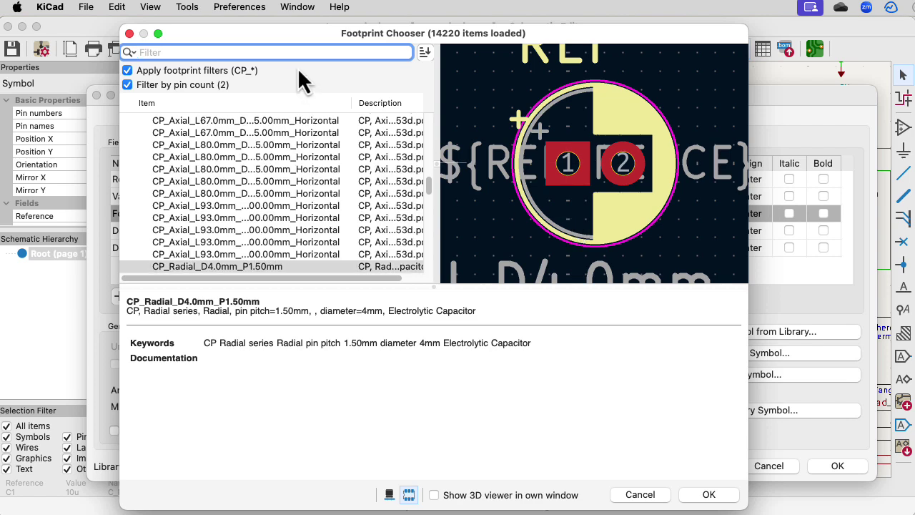
text(radial)
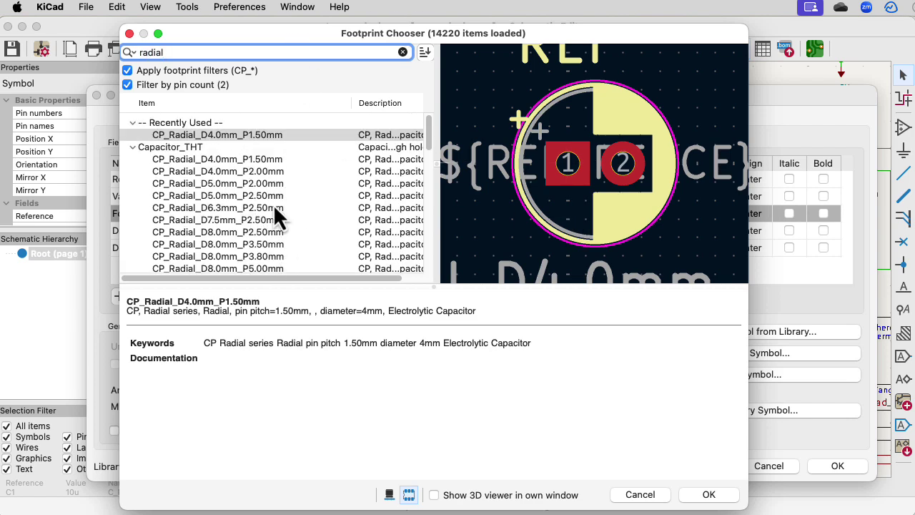
click(284, 199)
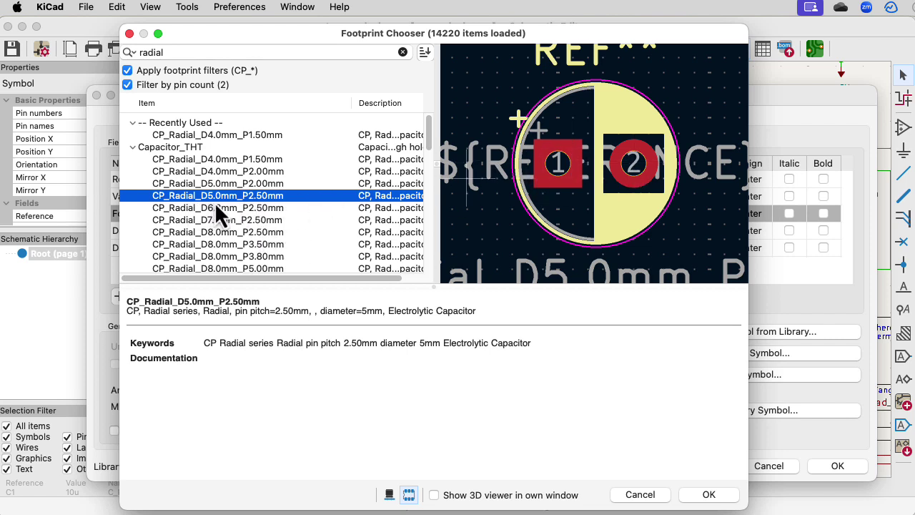
click(710, 495)
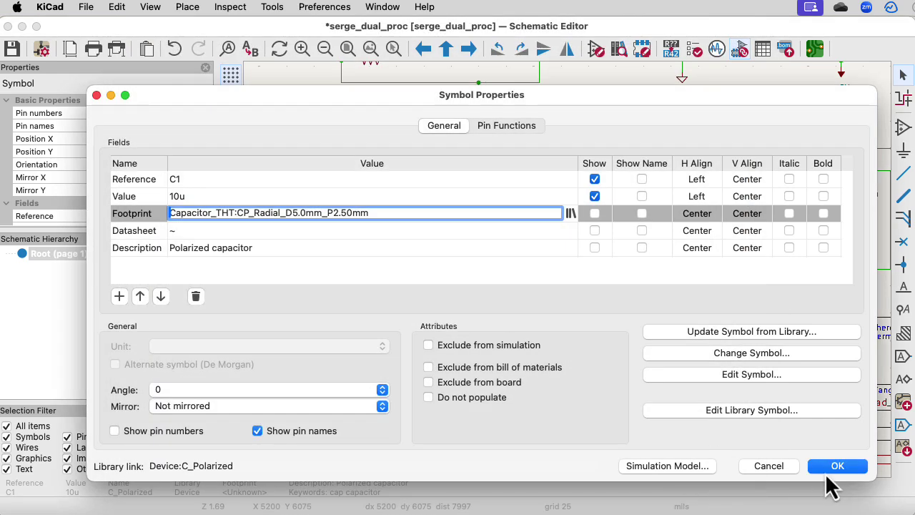
click(830, 472)
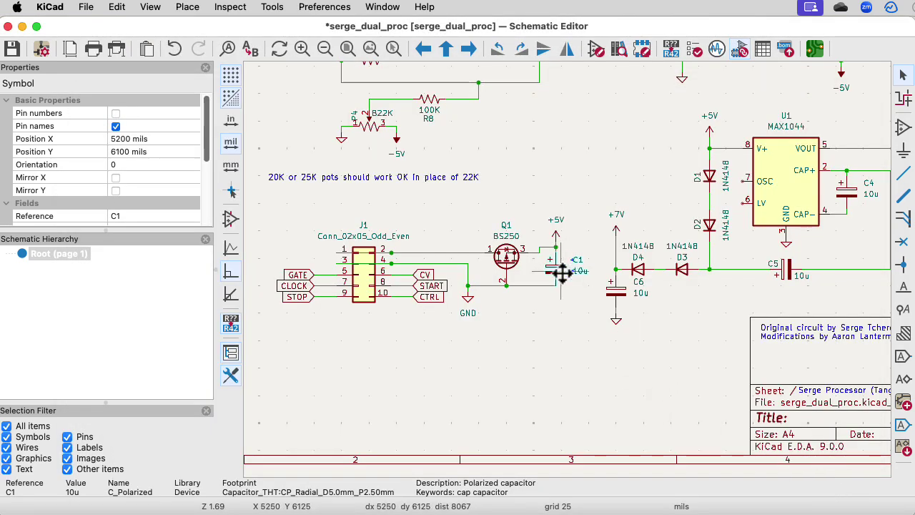
- Open the footprint assignment tool and copy the footprint assigned to capacitor C1
double_click(795, 266)
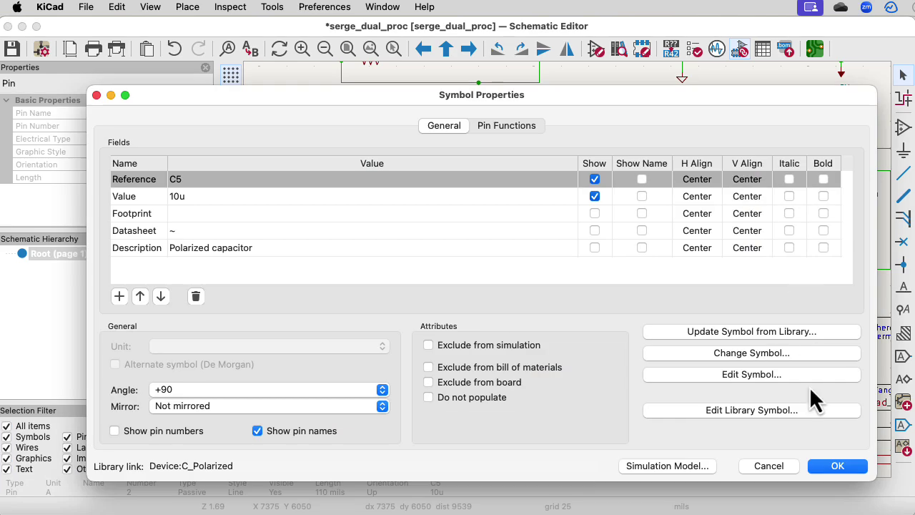
click(785, 469)
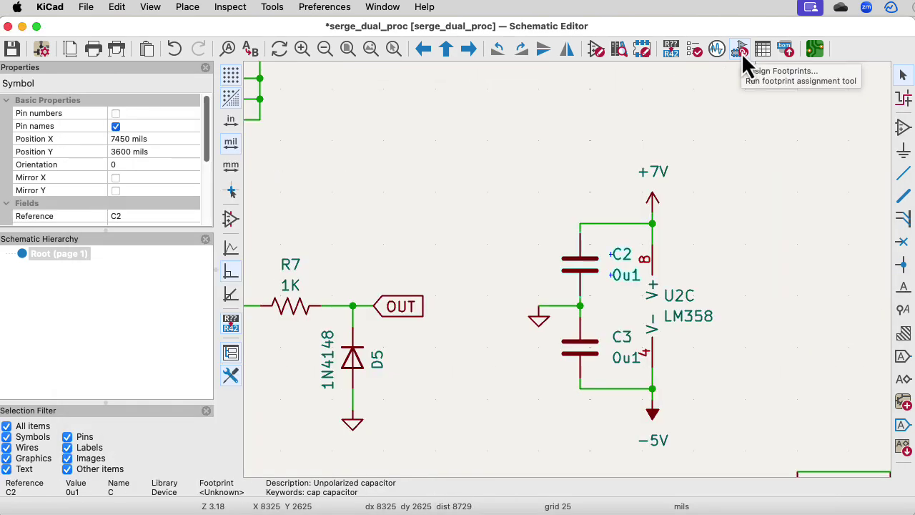
click(742, 51)
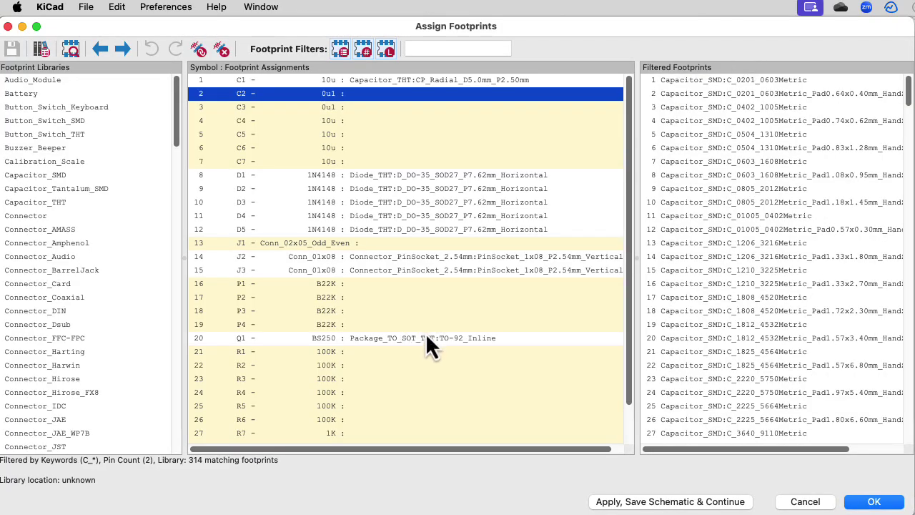
click(380, 79)
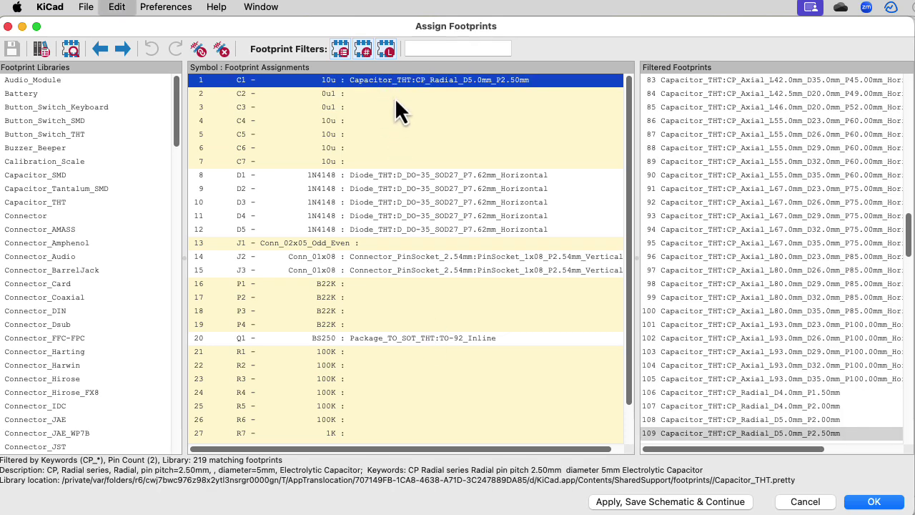
click(394, 96)
key(ctrl+v)
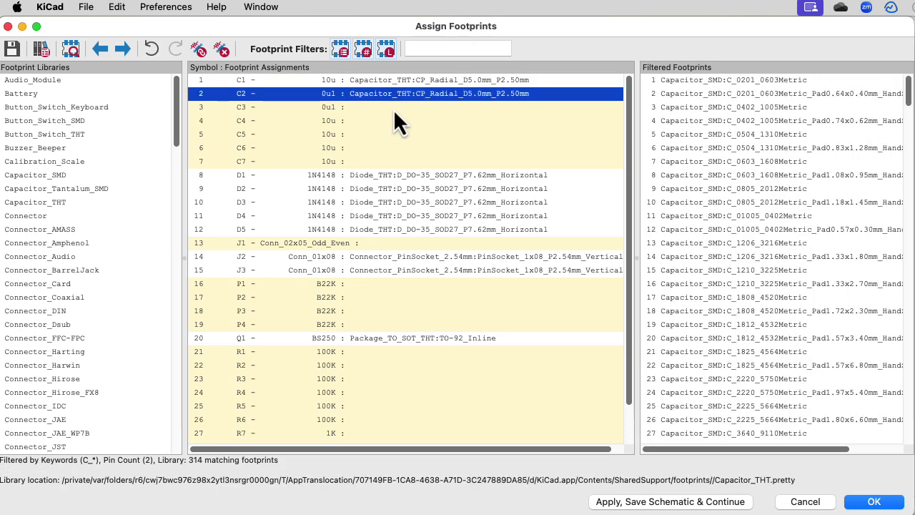
click(394, 109)
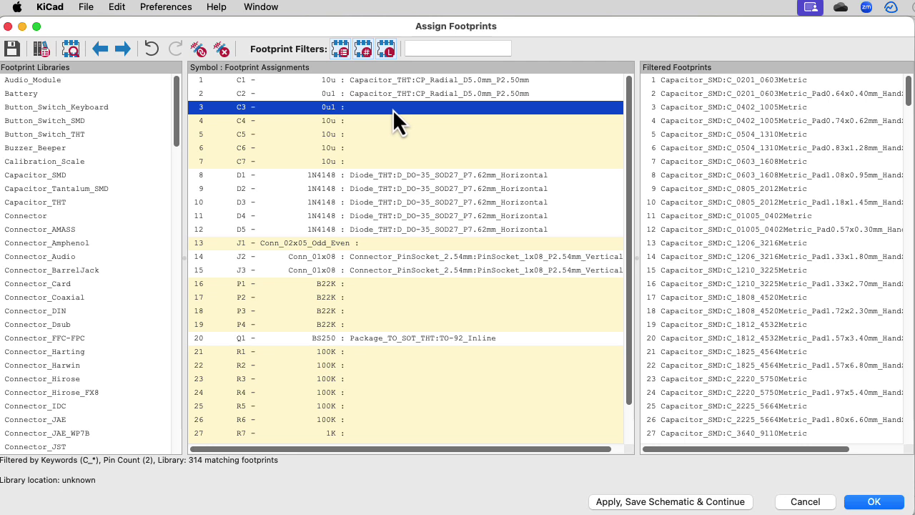
key(ctrl+z)
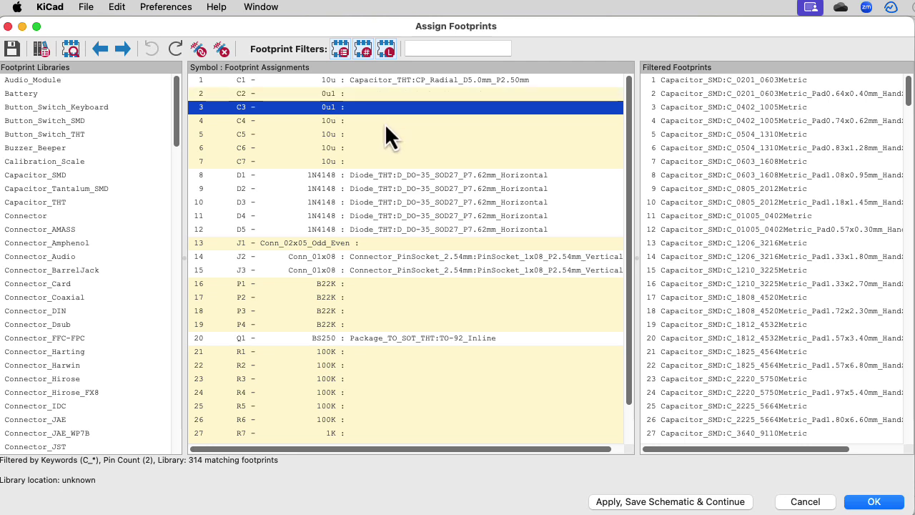
- Assign the copied Capacitor_THT:CP_Radial_D5.0mm_P2.50mm footprint to capacitor C4
click(384, 123)
text(Capacitor_THT:CP_Radial_D5.0mm_P2.50mm)
click(385, 133)
key(ctrl+v)
click(392, 153)
key(ctrl+v)
click(396, 162)
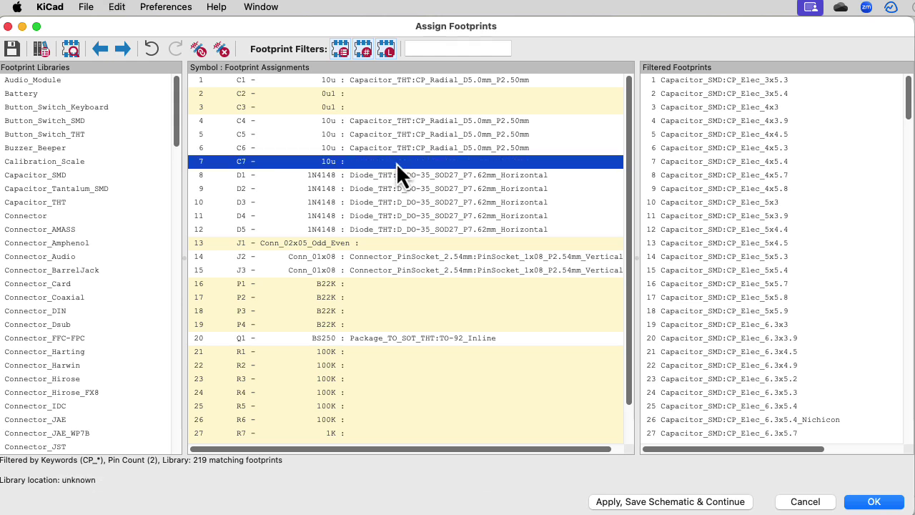
key(ctrl+z)
key(ctrl+z)
- Assign the Capacitor_THT:CP_Radial_D5.0mm_P2.50mm footprint to capacitors C5, C6 and C7 all at once
click(394, 135)
shift+click(398, 163)
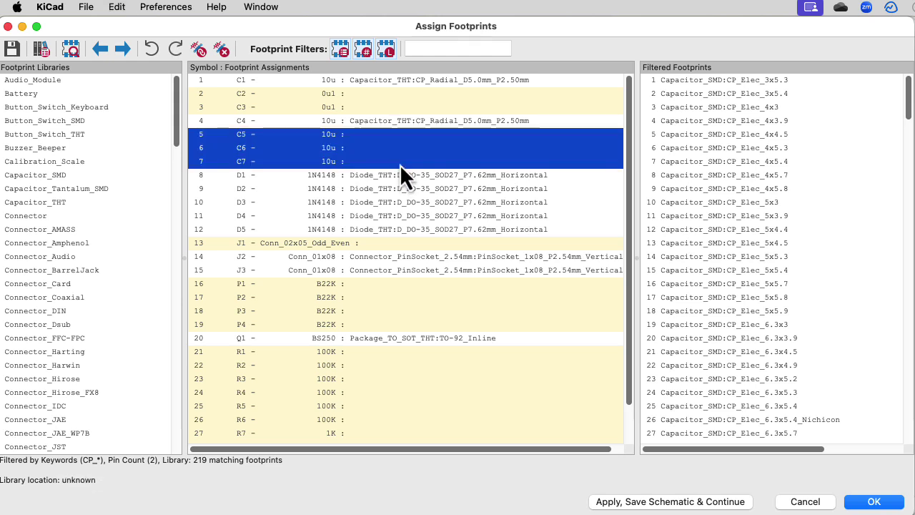
key(ctrl+v)
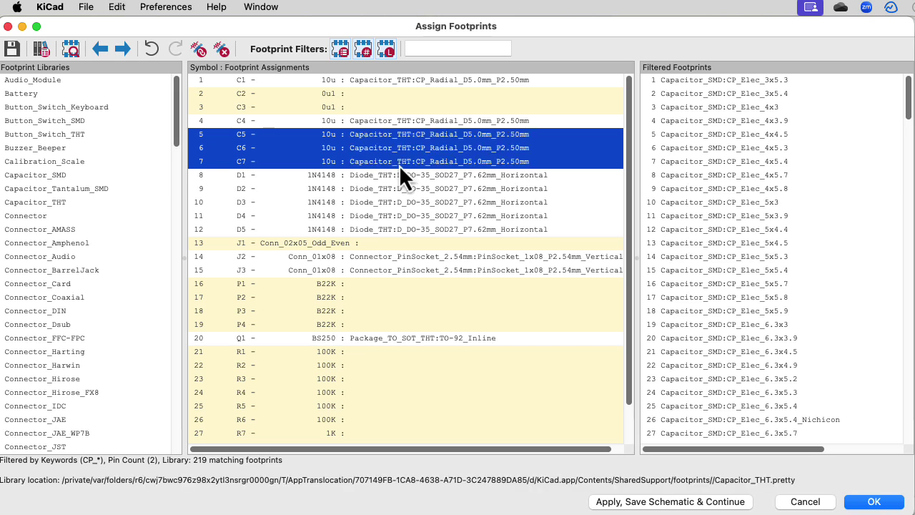
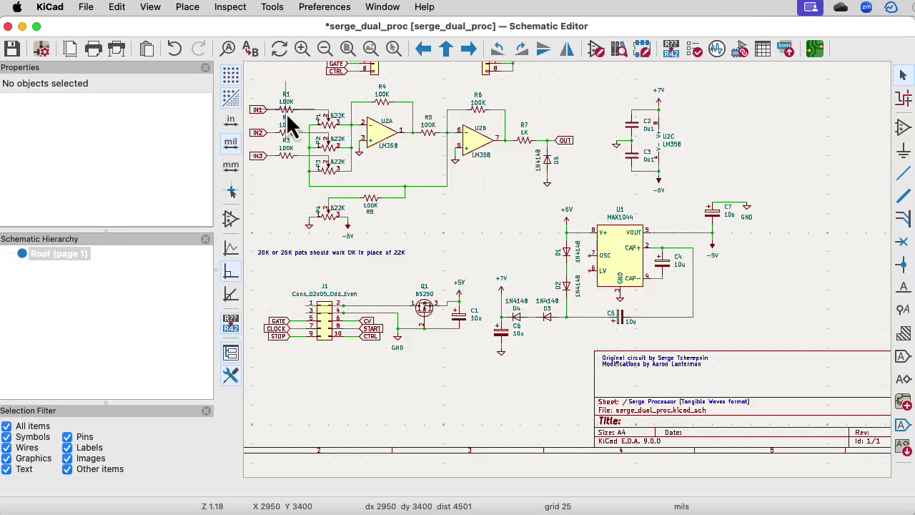
- Open the footprint chooser from resistor R1's symbol properties and search for "axial horizontal"
double_click(290, 123)
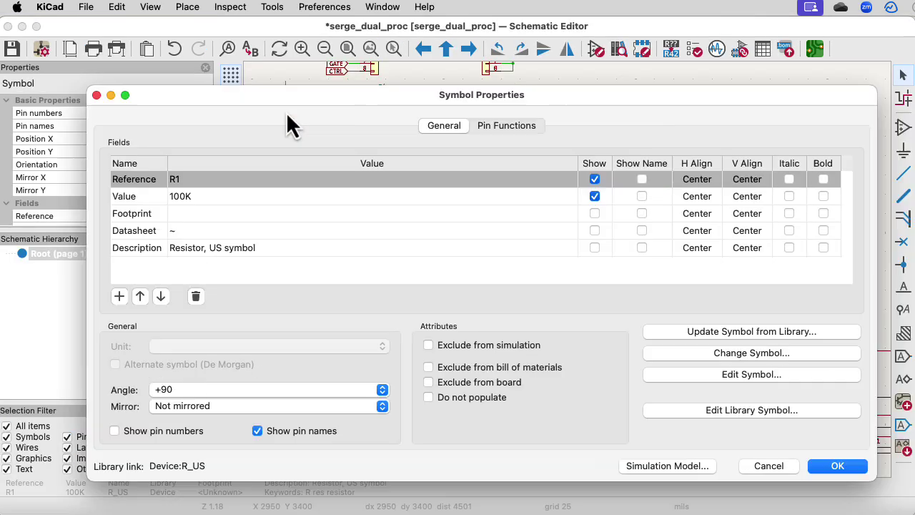
click(569, 215)
click(570, 213)
click(136, 160)
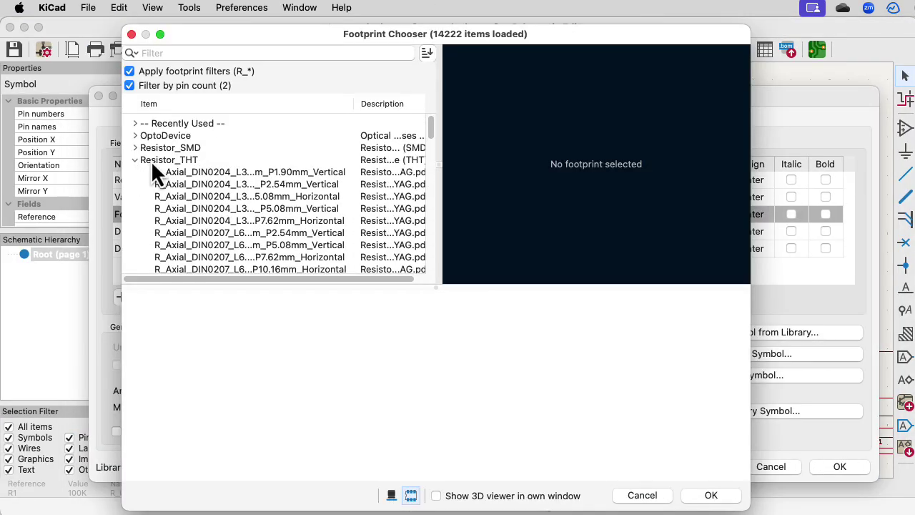
drag(429, 128, 423, 35)
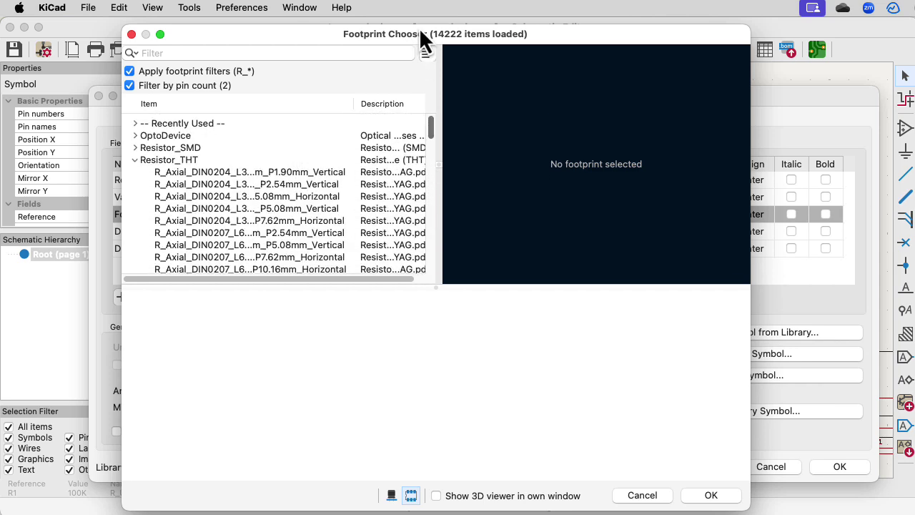
click(227, 55)
text(axial)
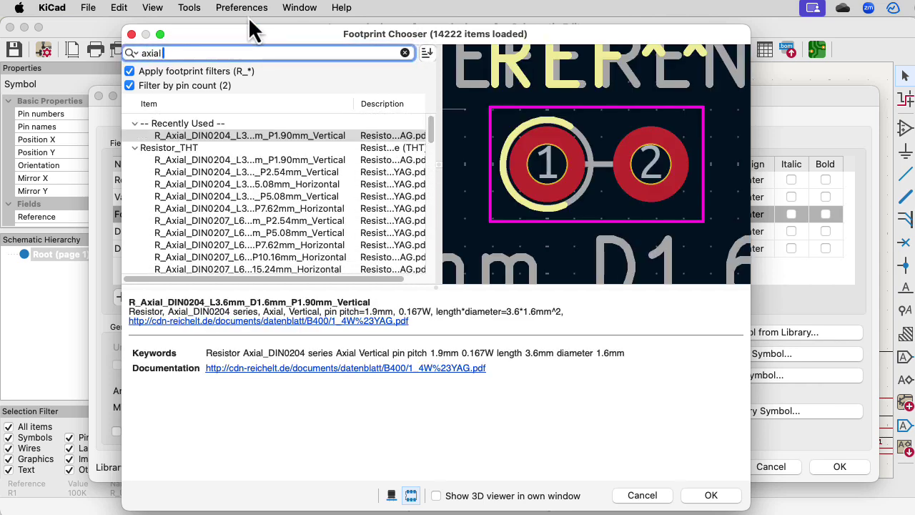
text( horiton)
key(BackSpace)
key(BackSpace)
key(BackSpace)
key(BackSpace)
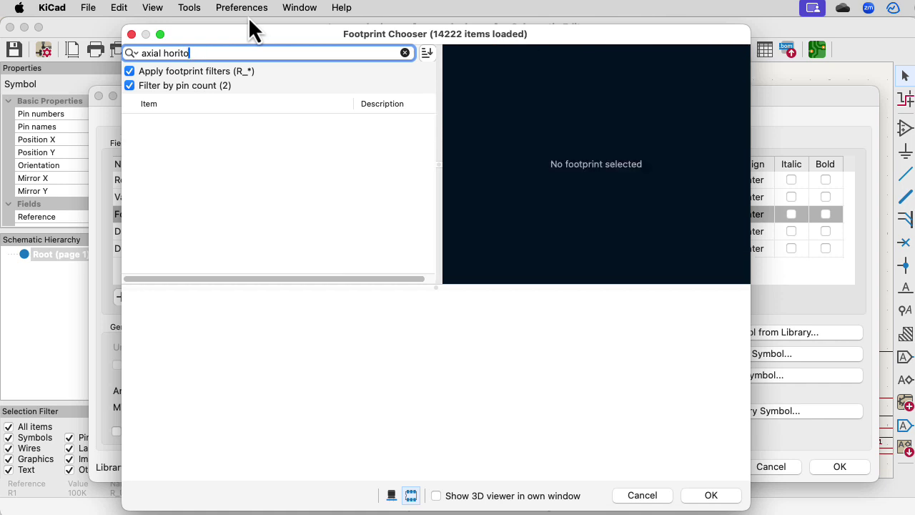
text(izontal)
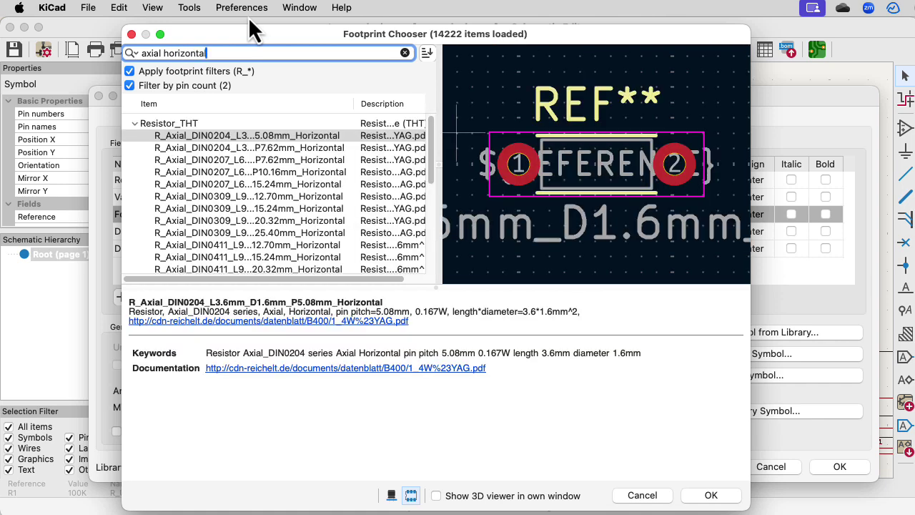
- Compare the axial resistor footprints and assign Resistor_THT:R_Axial_DIN0207_L6.3mm_D2.5mm_P10.16mm_Horizontal to resistor R1
click(326, 139)
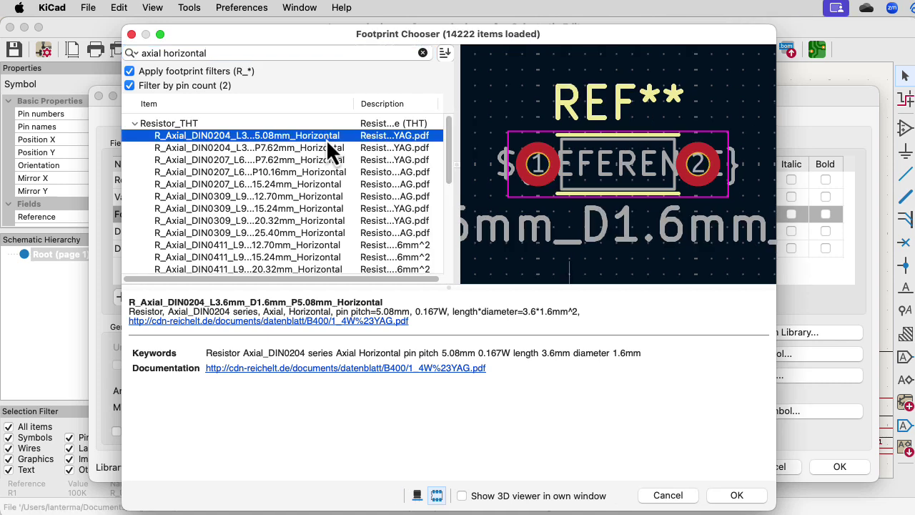
key(Down)
key(Down)
key(Down)
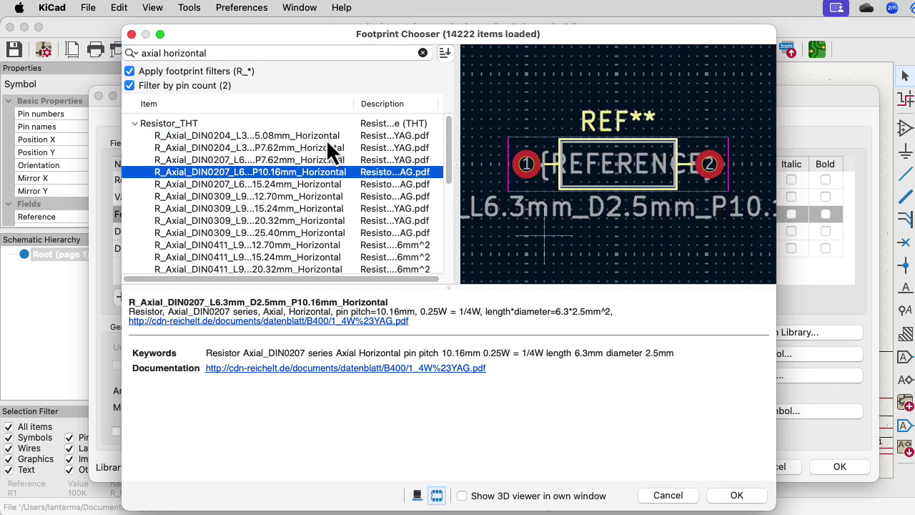
key(Down)
key(Down)
key(Down)
key(Down)
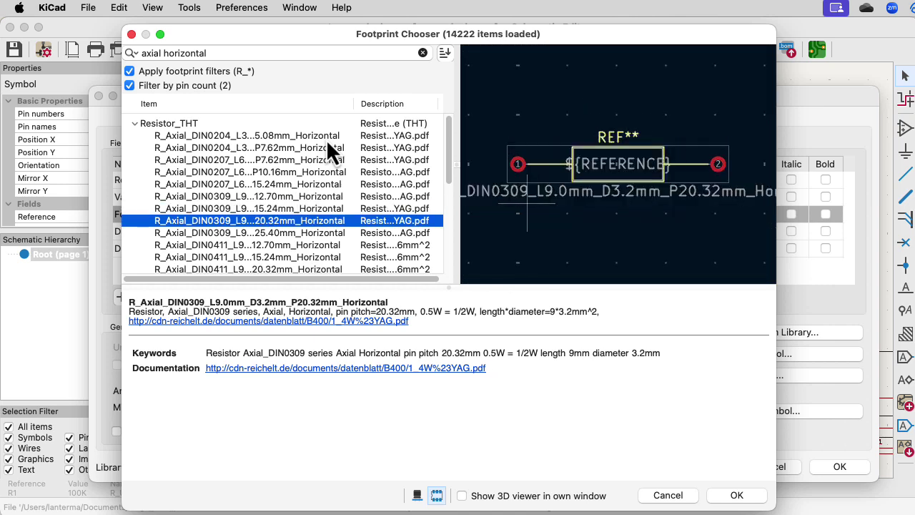
key(Up)
key(Up)
key(Up)
key(Up)
key(Up)
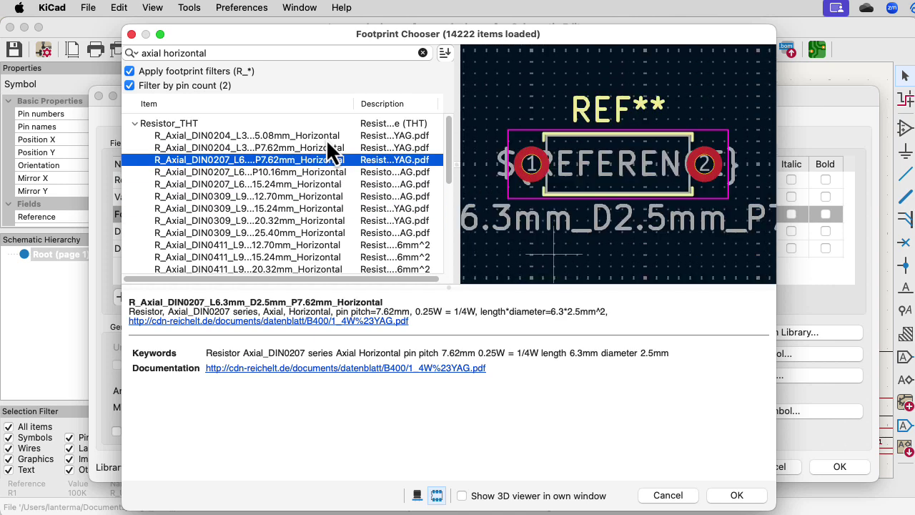
key(Down)
key(Down)
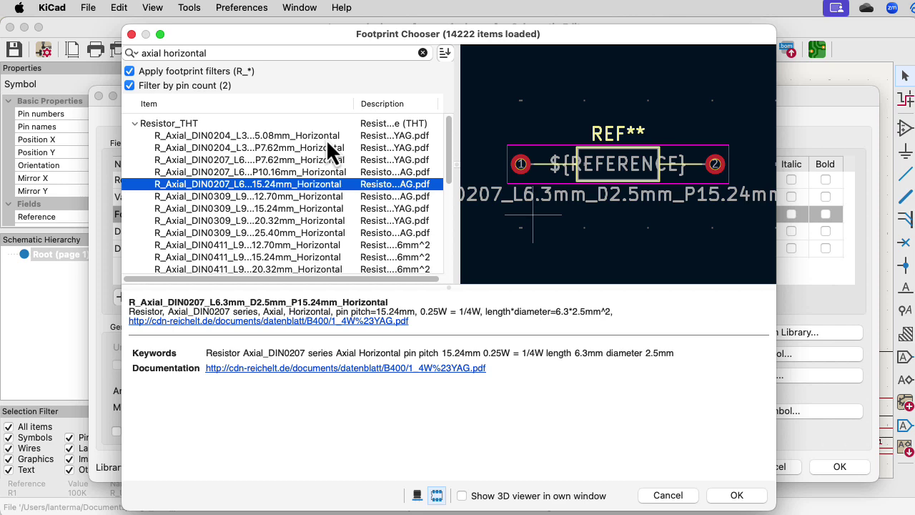
key(Up)
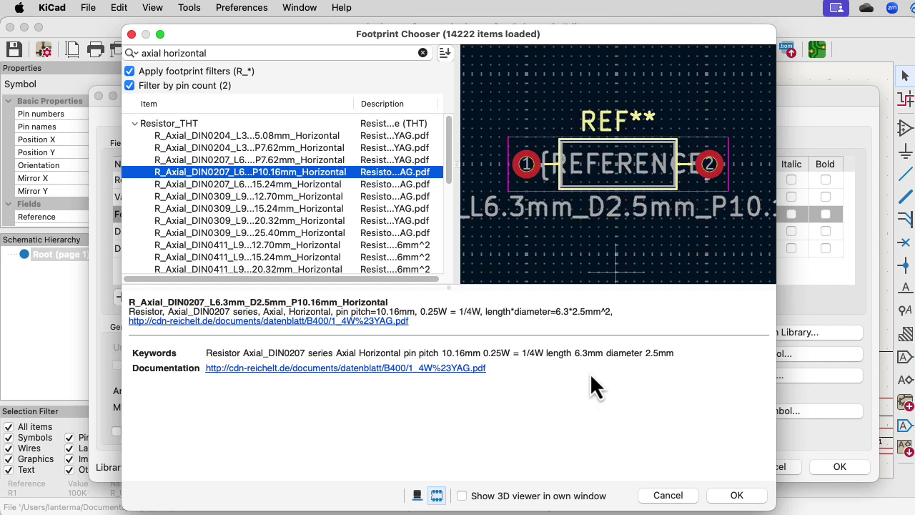
click(743, 497)
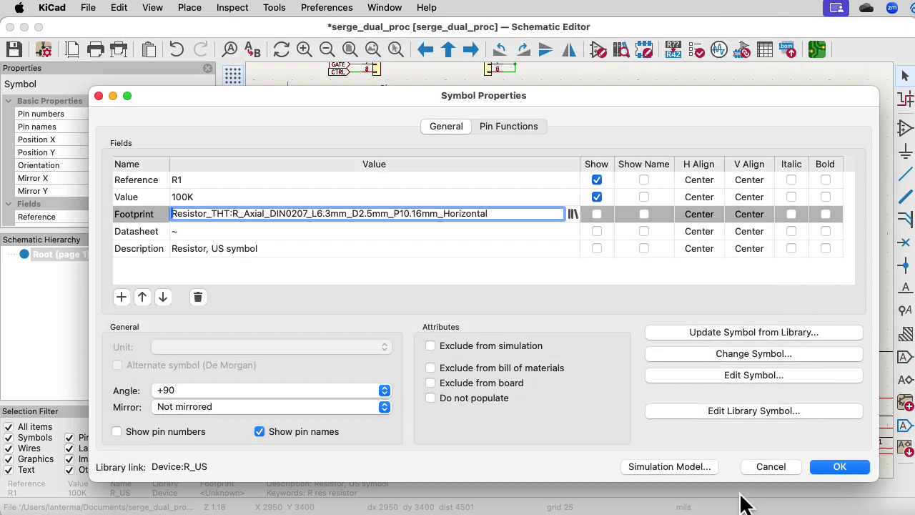
click(849, 469)
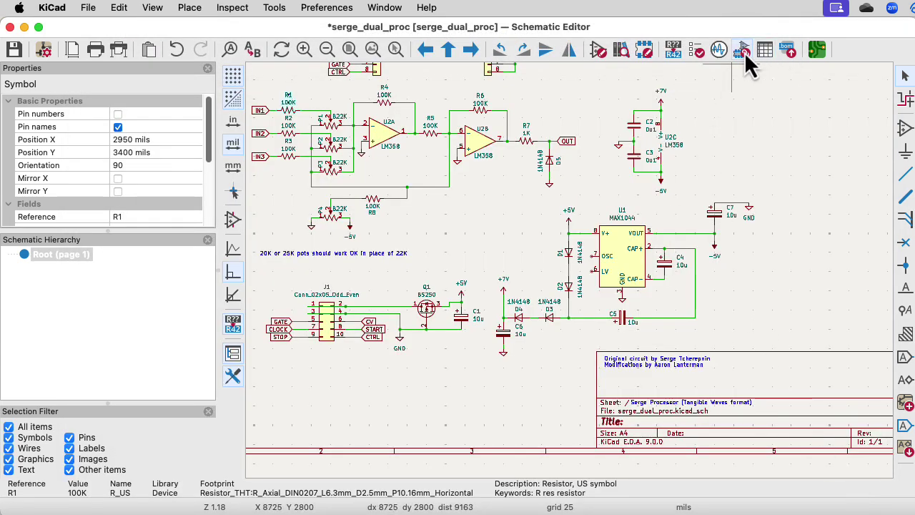
- Copy R1's footprint in the footprint assignment tool and apply it to resistors R2 through R8 together
click(746, 52)
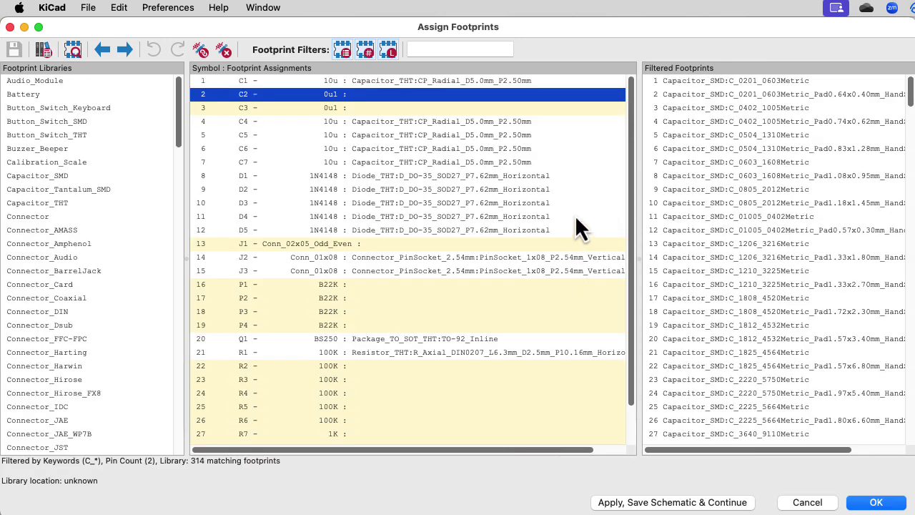
scroll(396, 294, down, 1)
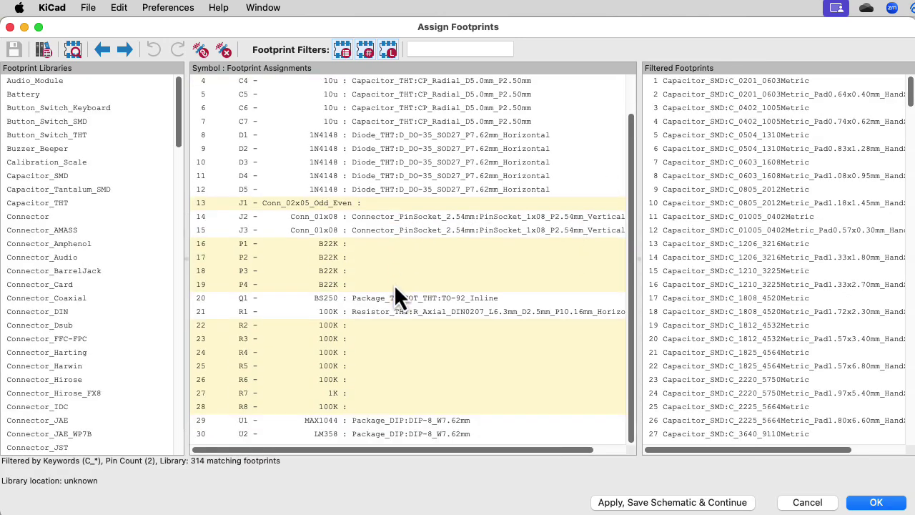
click(387, 315)
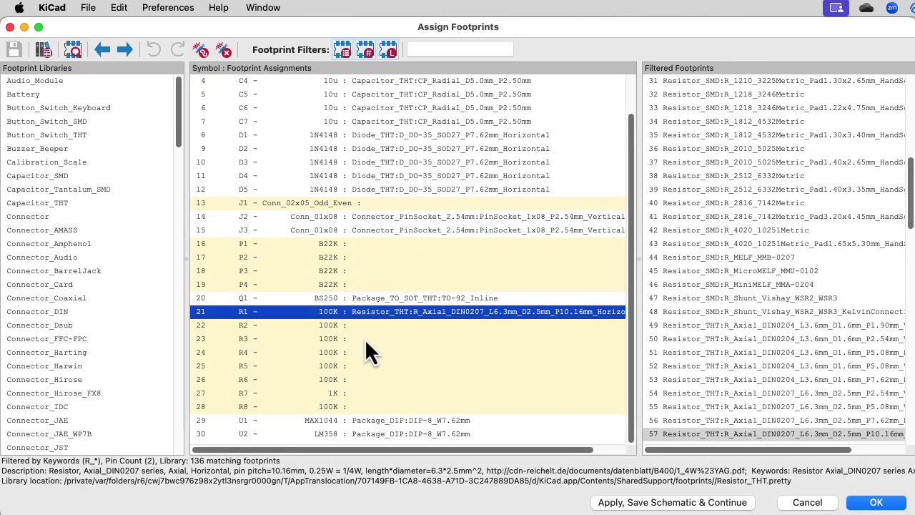
click(363, 327)
shift+click(377, 407)
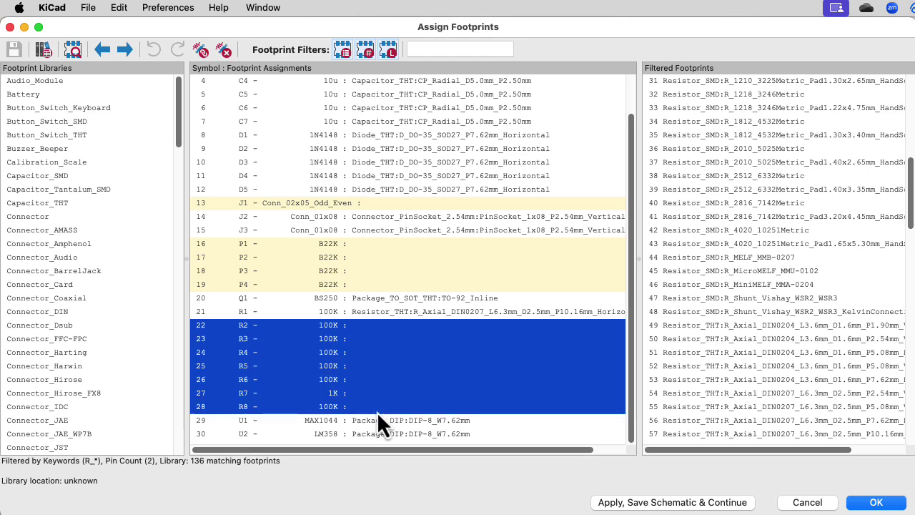
key(super+v)
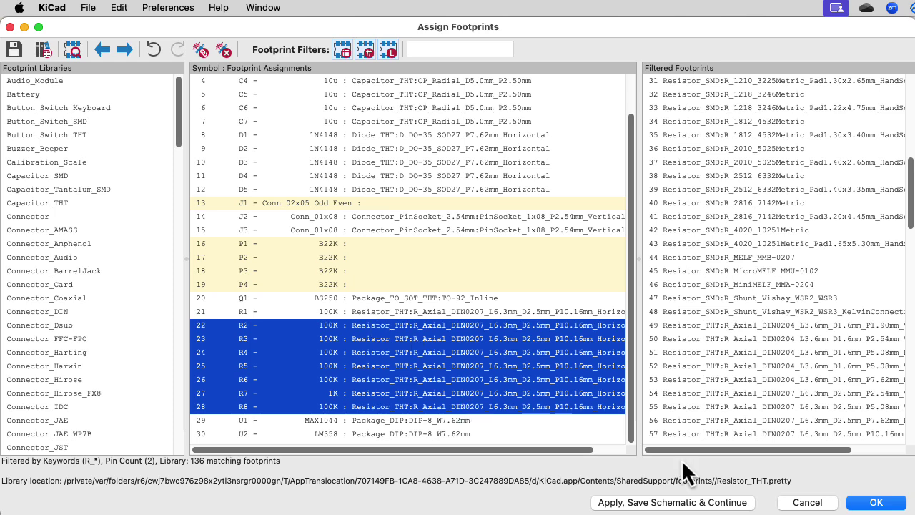
- Open the footprint chooser from connector J1's symbol properties
scroll(394, 248, up, 2)
click(394, 245)
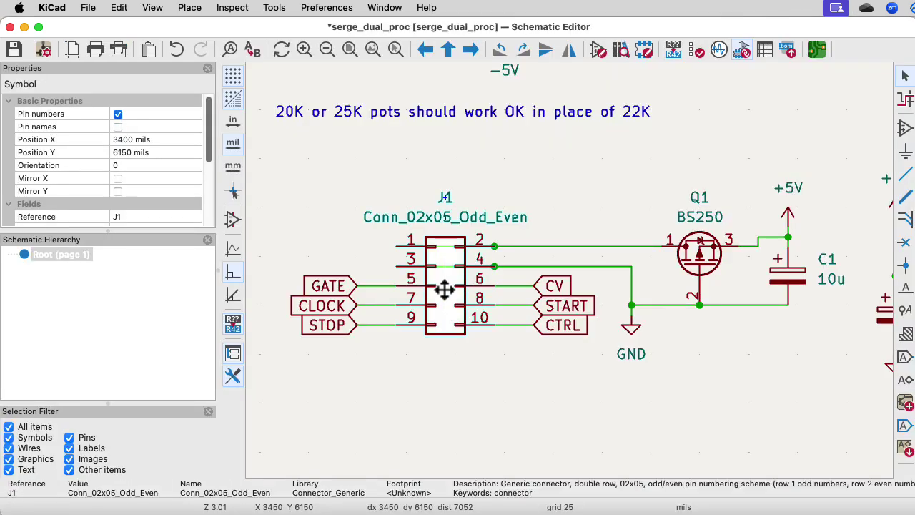
double_click(436, 291)
click(573, 214)
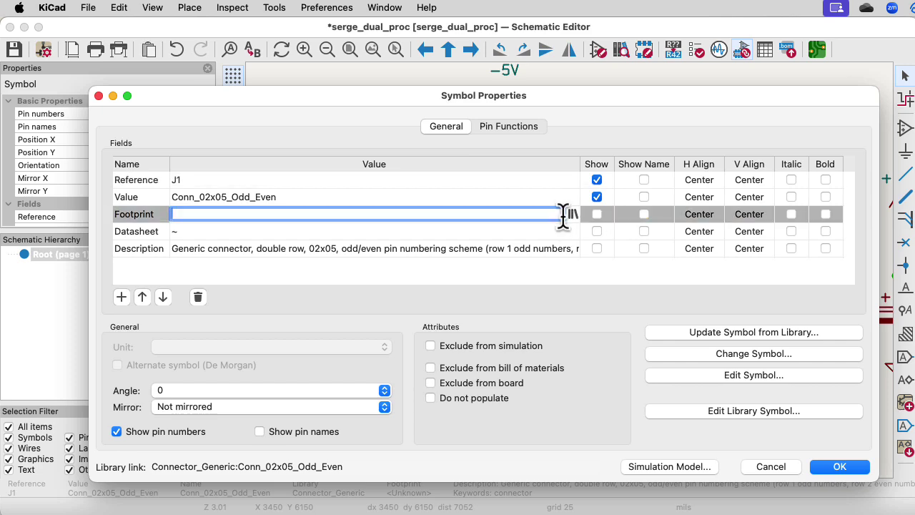
click(572, 216)
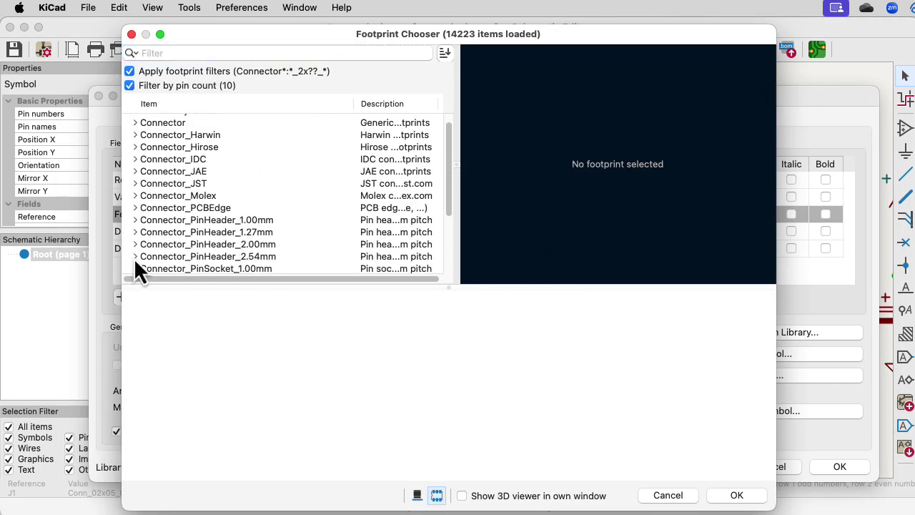
- Assign the through-hole footprint Connector_PinHeader_2.54mm:PinHeader_2x05_P2.54mm_Vertical to connector J1 and confirm its symbol properties
click(135, 268)
scroll(261, 258, down, 2)
scroll(263, 254, down, 1)
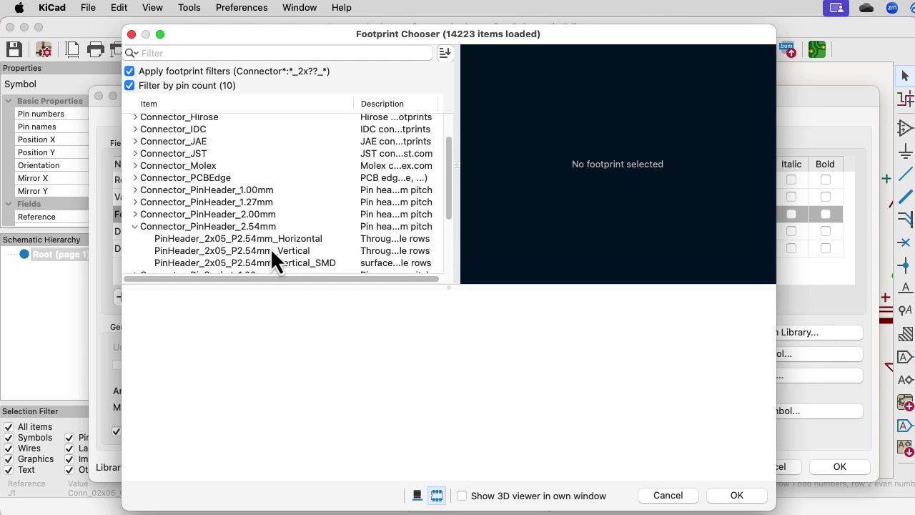
click(273, 250)
key(Up)
key(Down)
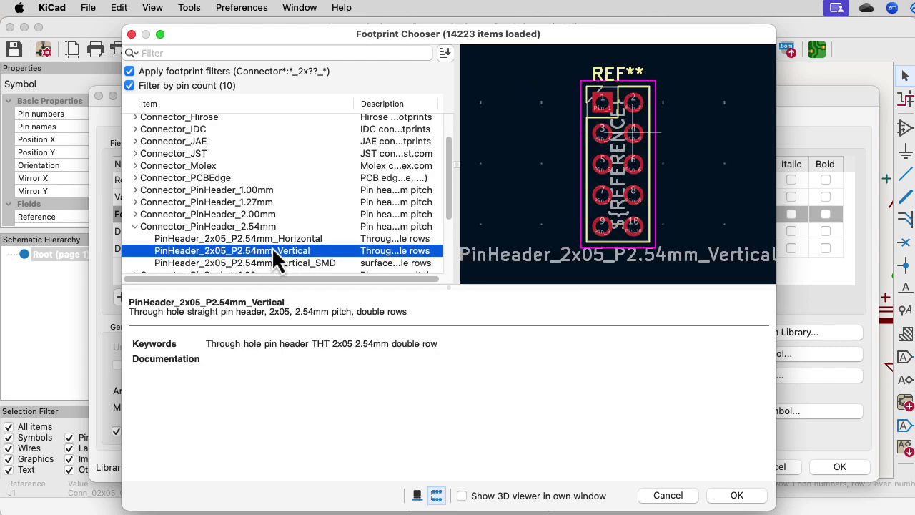
key(Down)
key(Up)
click(738, 496)
click(857, 470)
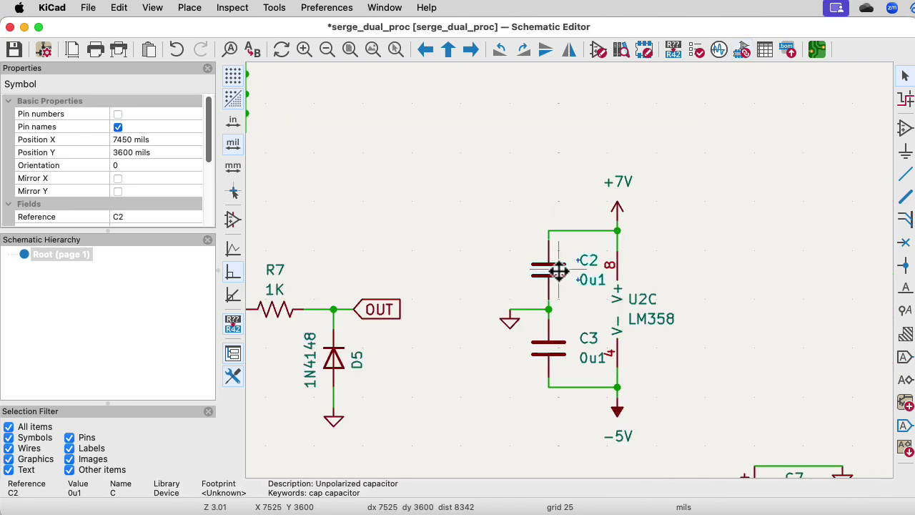
- Open the footprint chooser from capacitor C2's symbol properties and search for "axial" footprints with the capacitor footprint filter applied
double_click(547, 269)
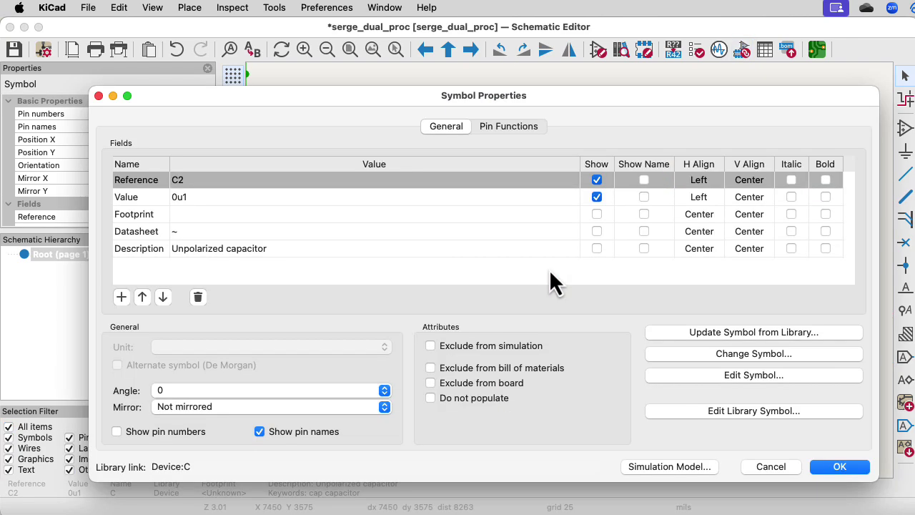
double_click(179, 214)
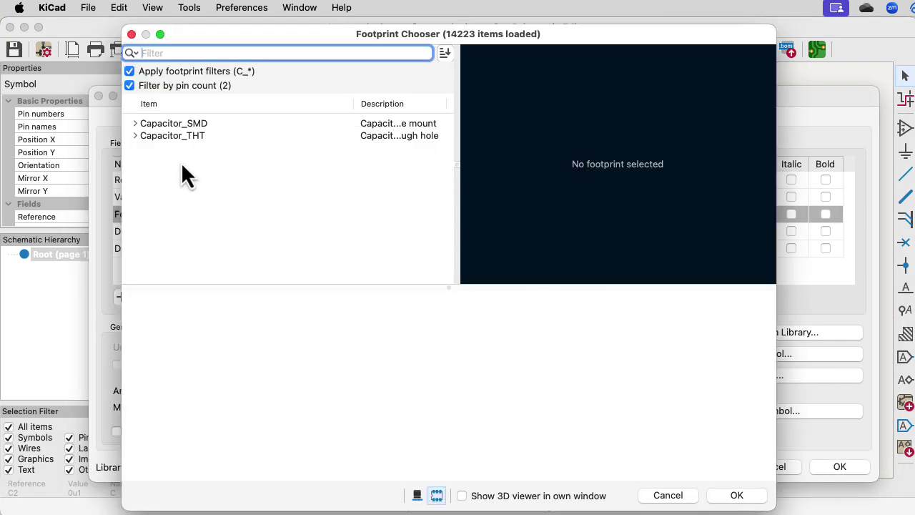
click(131, 74)
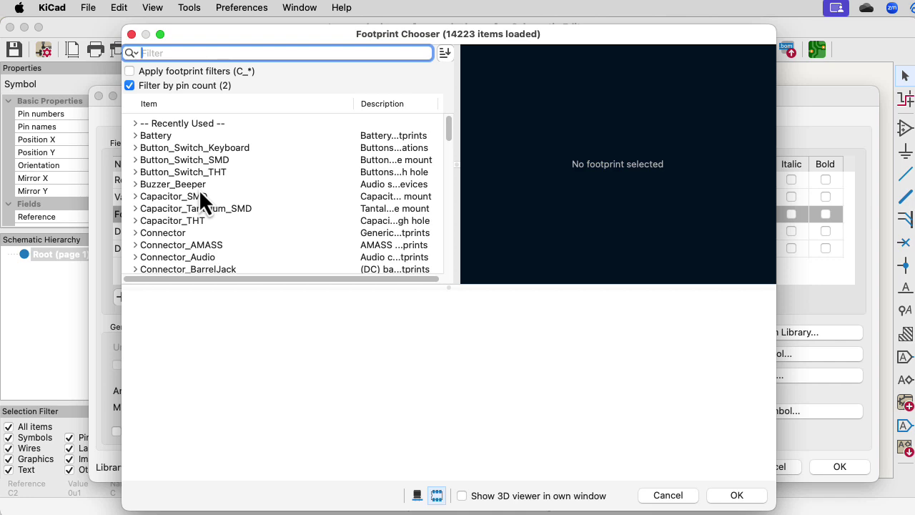
click(131, 72)
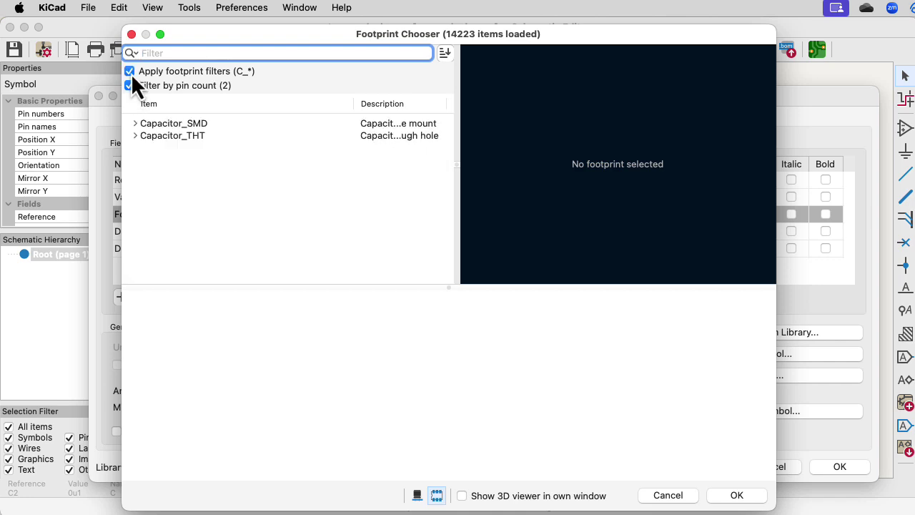
click(136, 136)
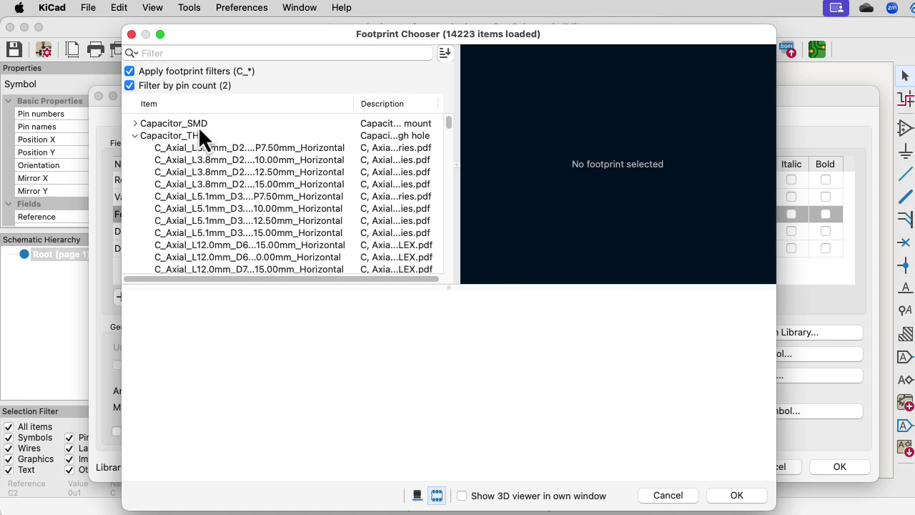
click(200, 54)
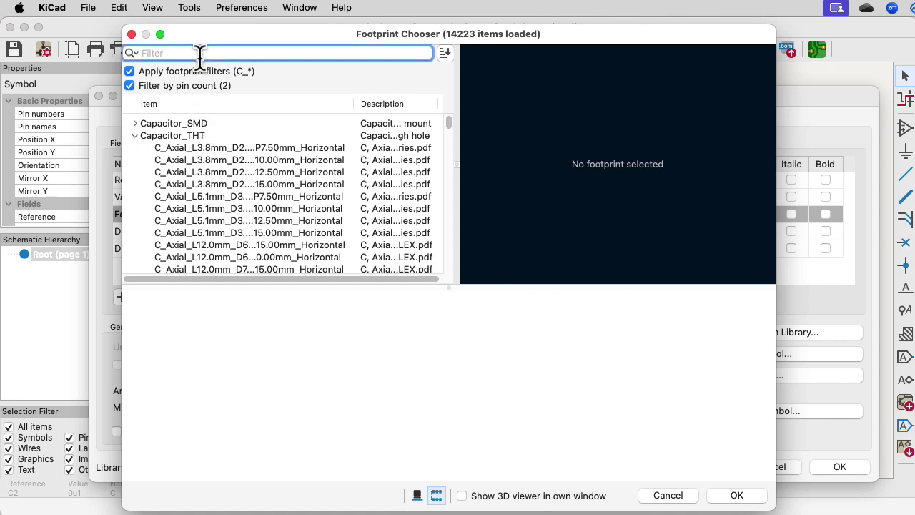
text(axial)
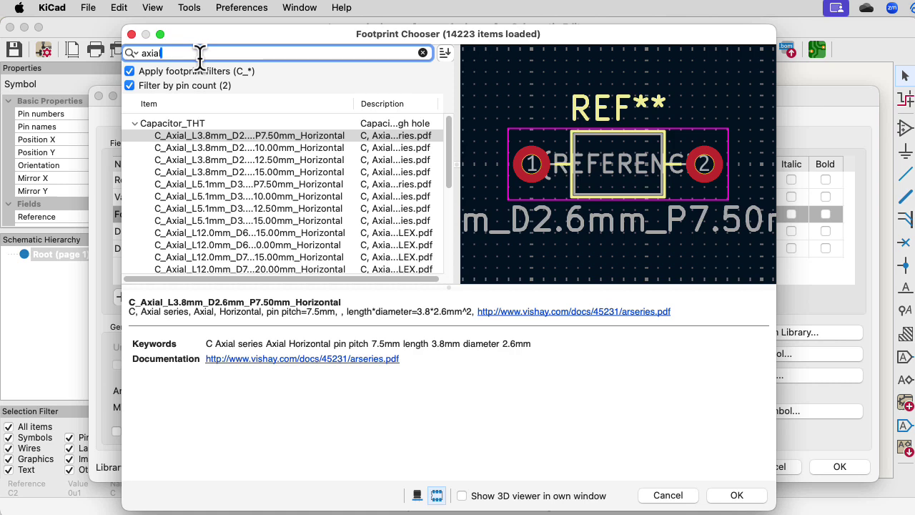
key(Escape)
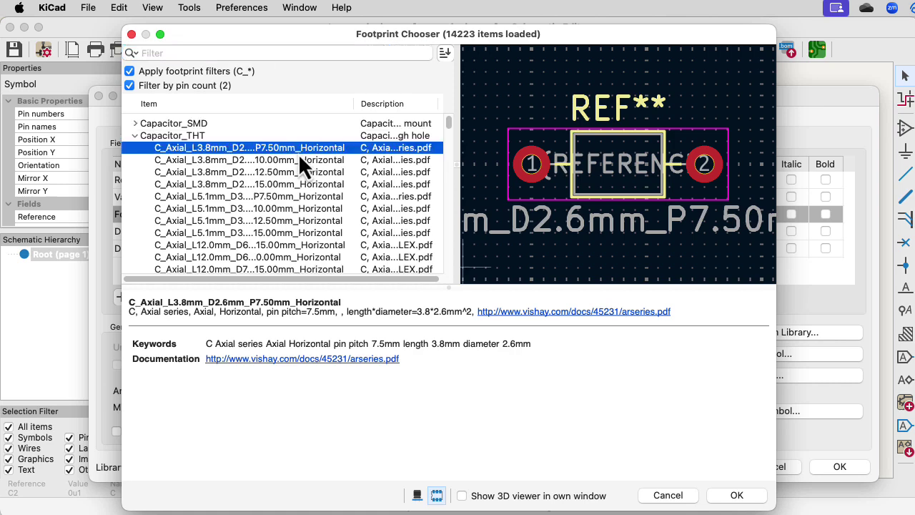
- Compare the axial through-hole capacitor footprints and assign Capacitor_THT:C_Axial_L3.8mm_D2.6mm_P7.50mm_Horizontal to capacitor C2
key(Down)
key(Down)
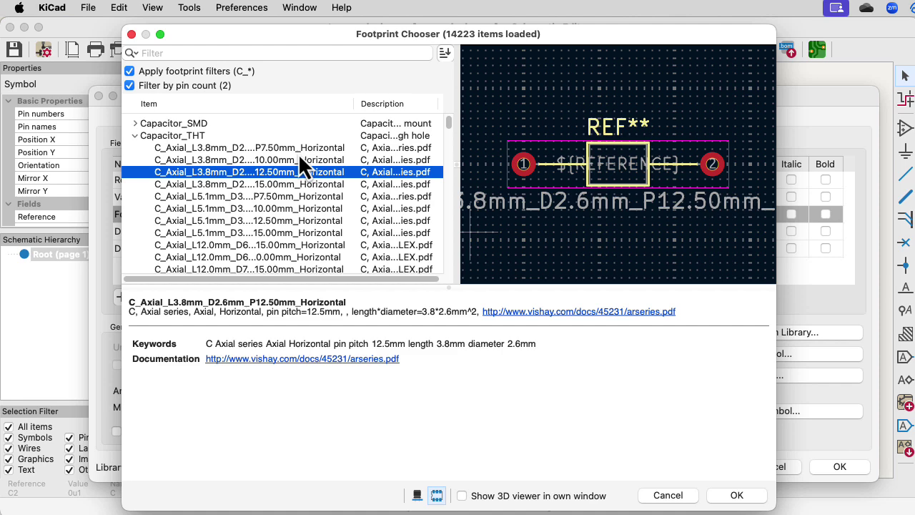
key(Down)
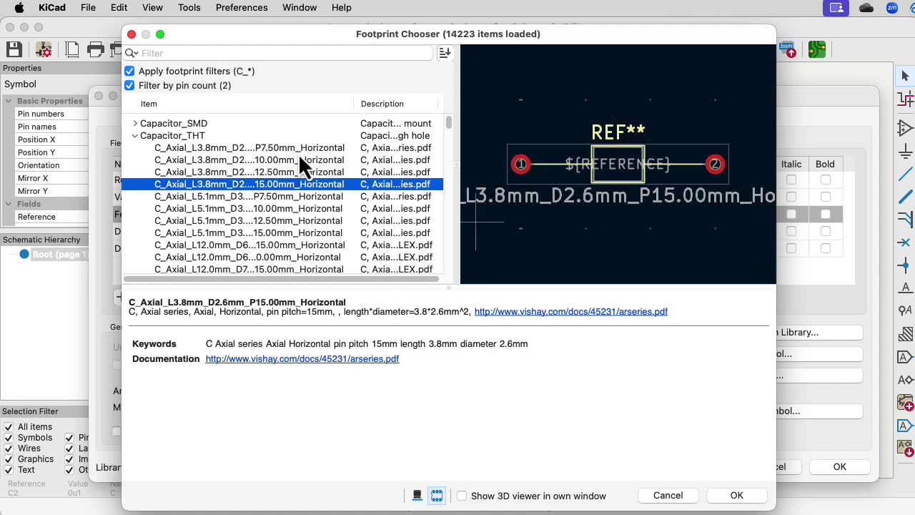
key(Down)
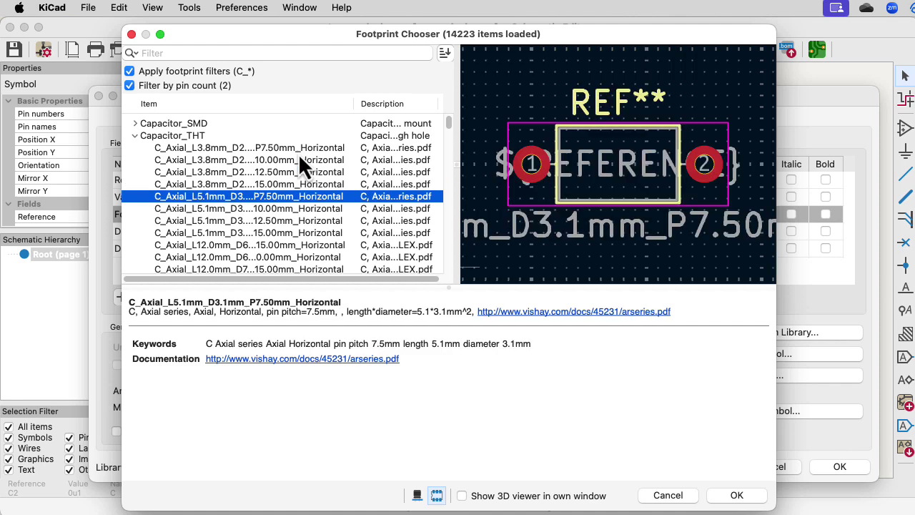
key(Down)
key(Up)
key(Up)
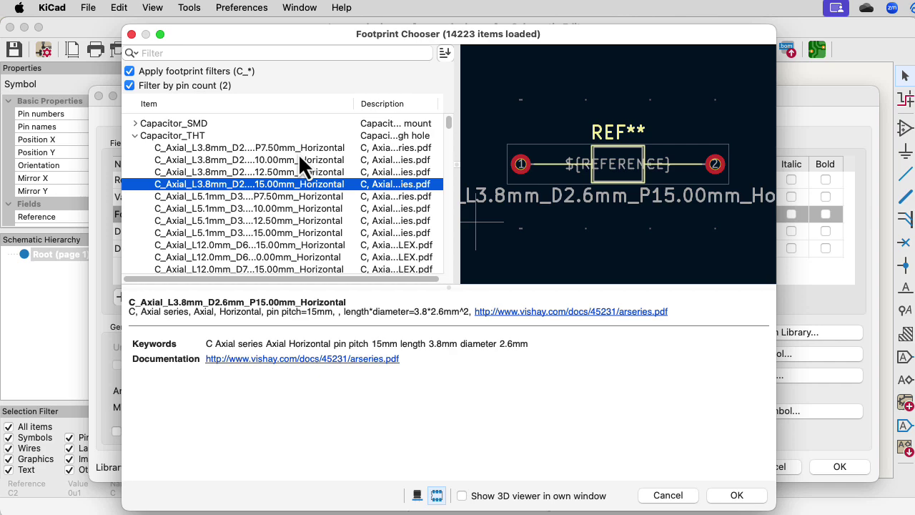
key(Up)
key(Up)
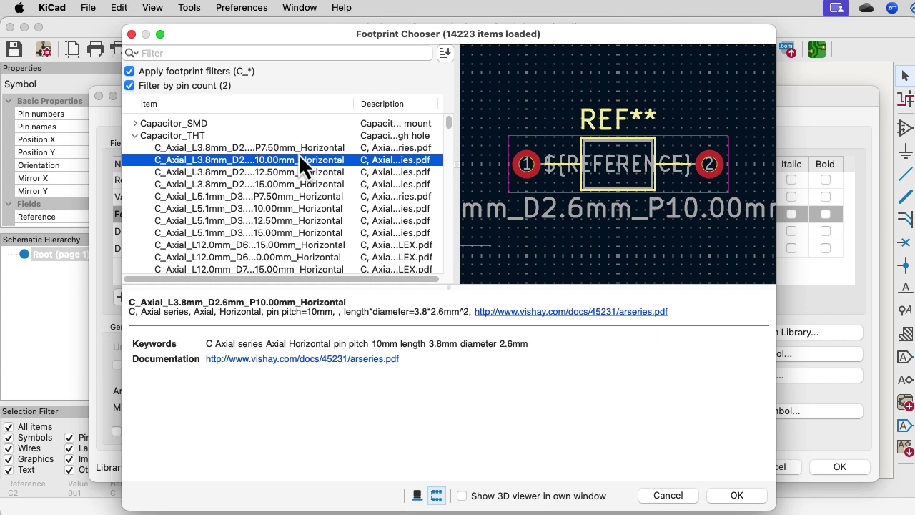
key(Up)
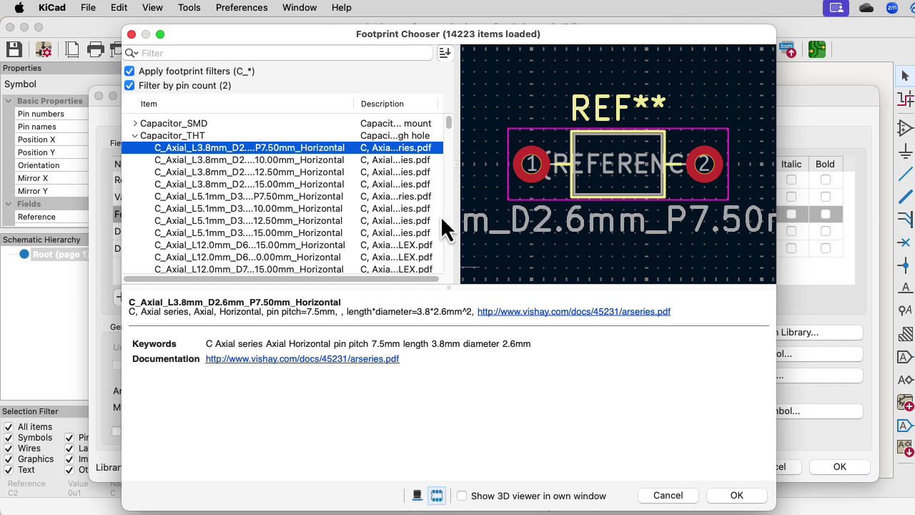
click(738, 496)
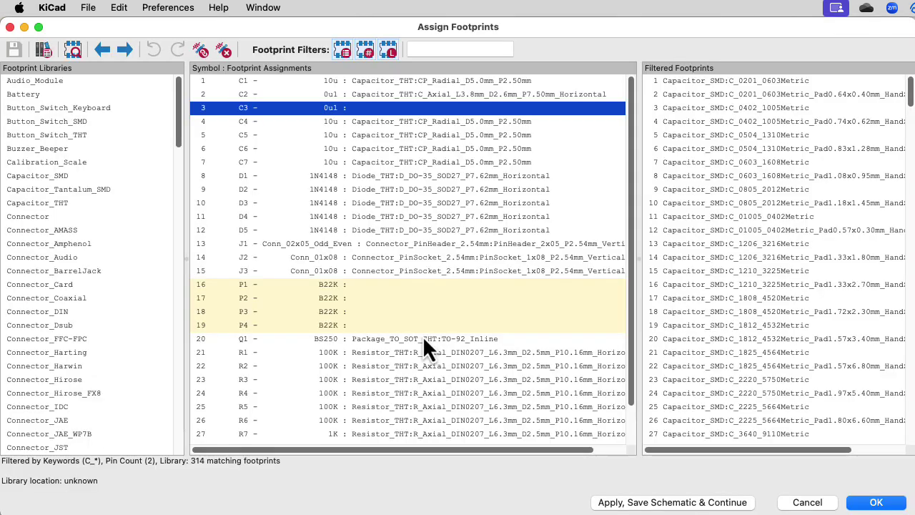
- Copy capacitor C2's footprint in the footprint assignment tool and apply it to capacitor C3
click(391, 98)
click(393, 107)
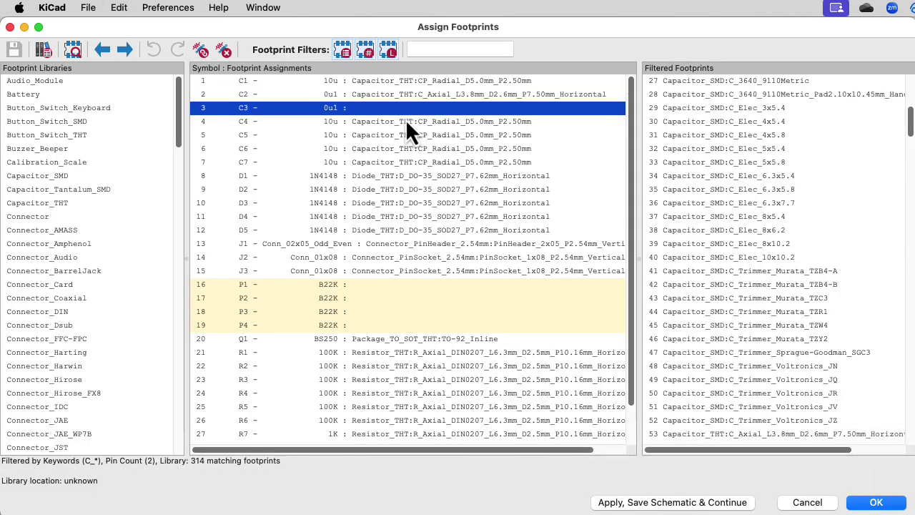
key(super+v)
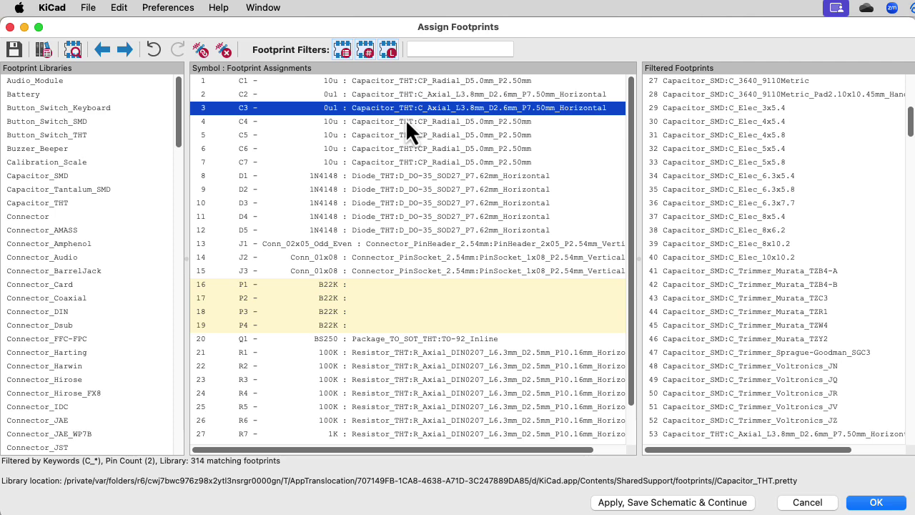
- Locate potentiometer P1 from the assignment list and close the footprint assignment tool, saving the modified footprint links
click(371, 288)
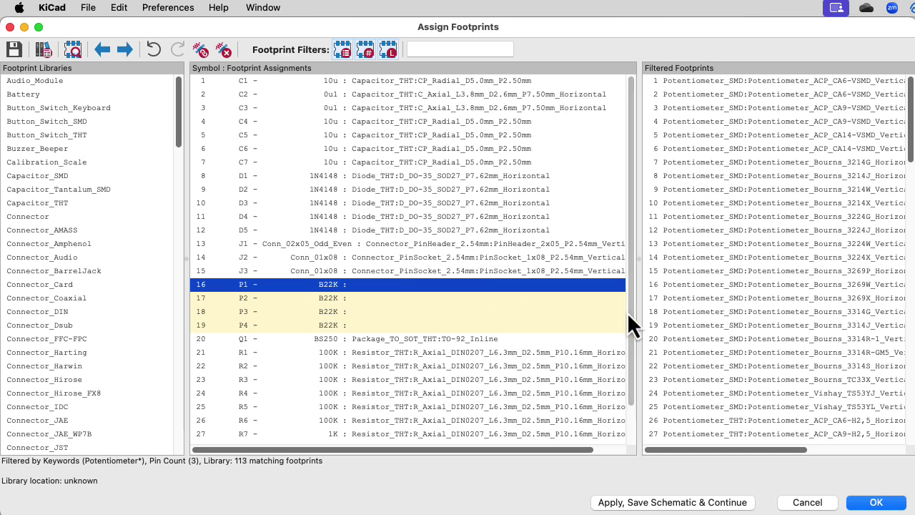
click(815, 503)
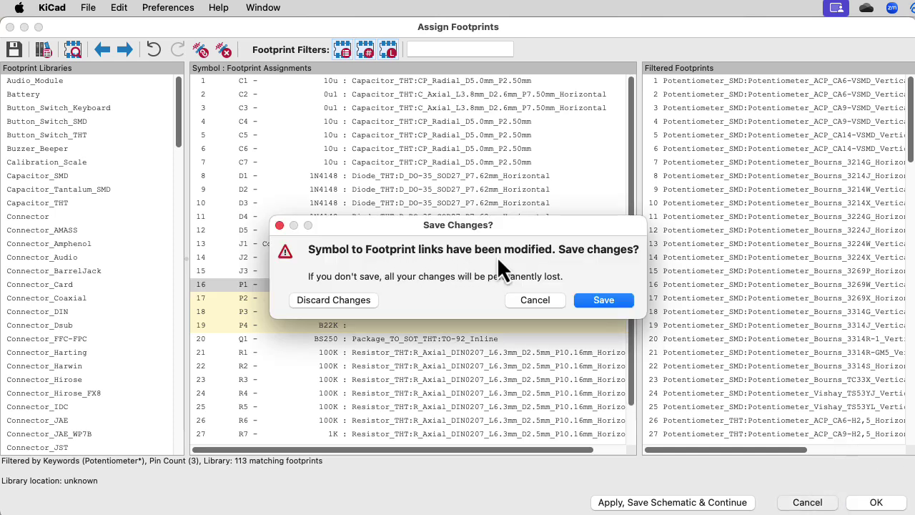
click(600, 302)
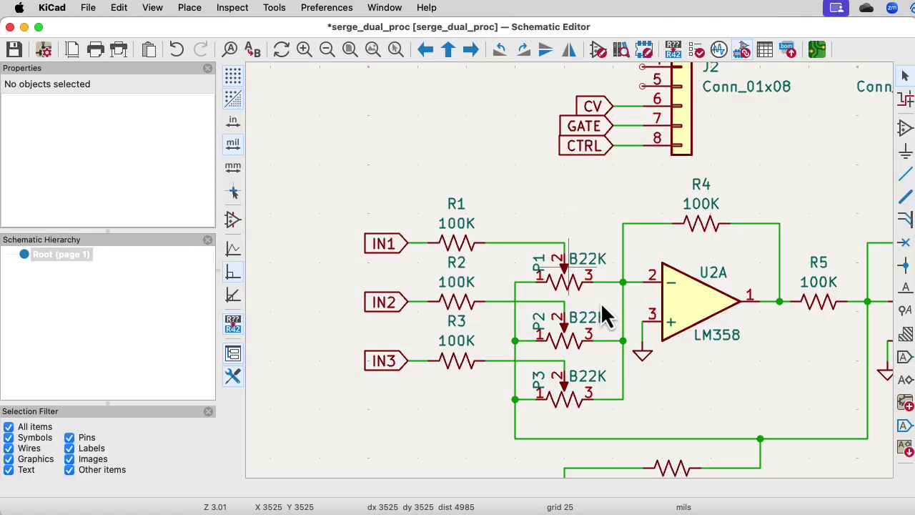
- Open the footprint chooser from potentiometer P1's symbol properties and browse the Potentiometer_THT library to its end
double_click(565, 282)
click(567, 214)
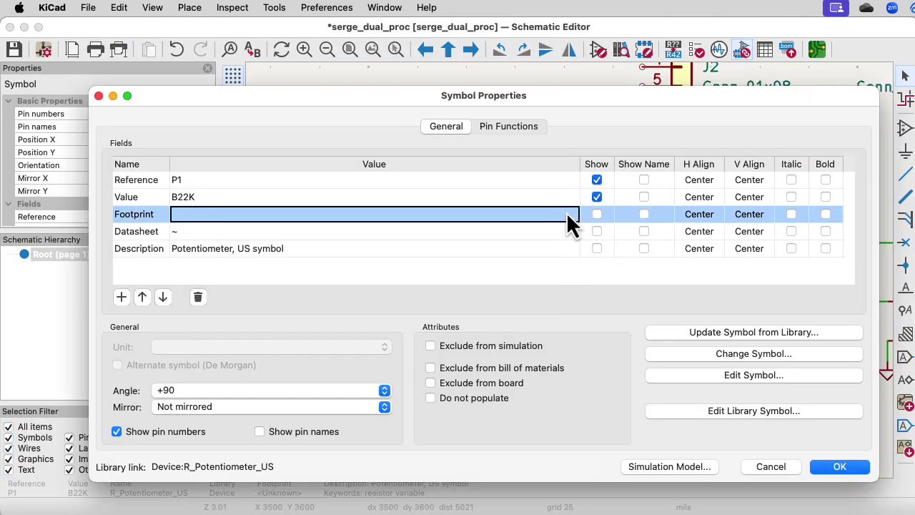
click(573, 214)
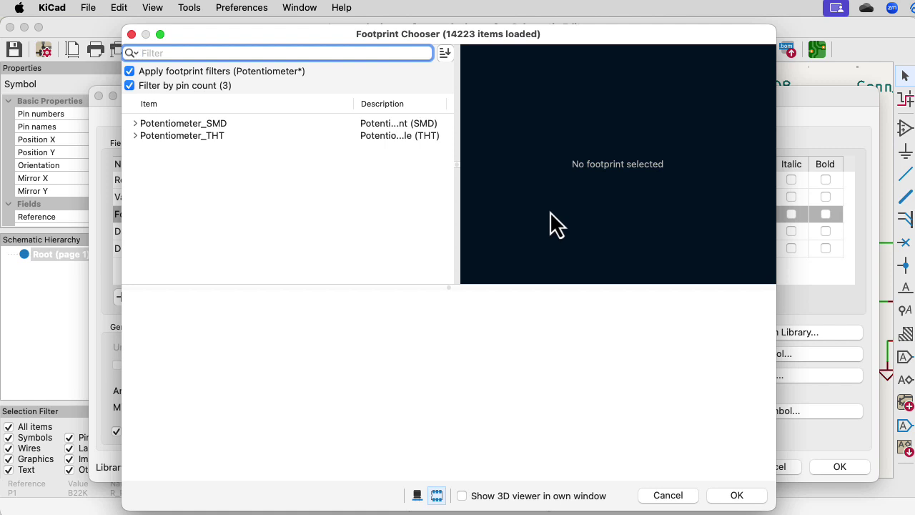
click(134, 136)
click(218, 137)
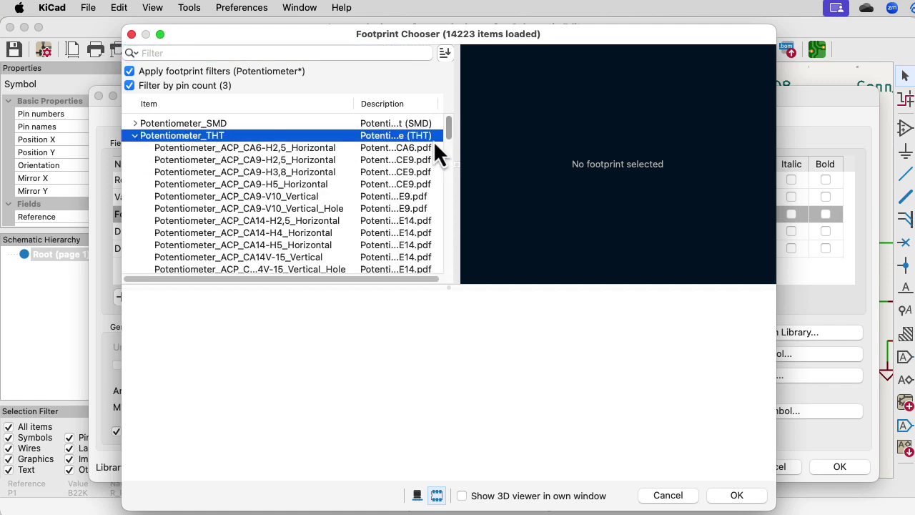
drag(446, 136, 449, 277)
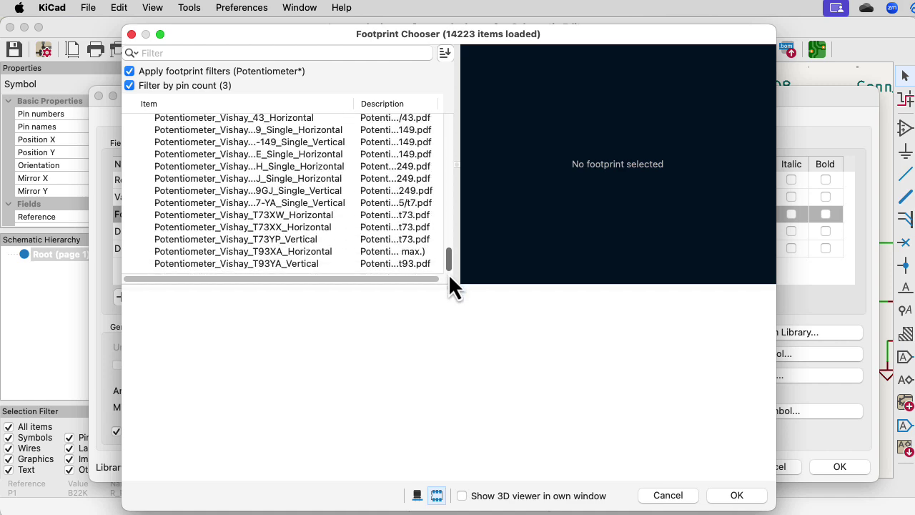
- Search the potentiometer footprints for vertical RK09 types, broaden the search to rk09, and accept Potentiometer_Alps_RK09Y11_Single_Horizontal for P1
click(286, 53)
text(v)
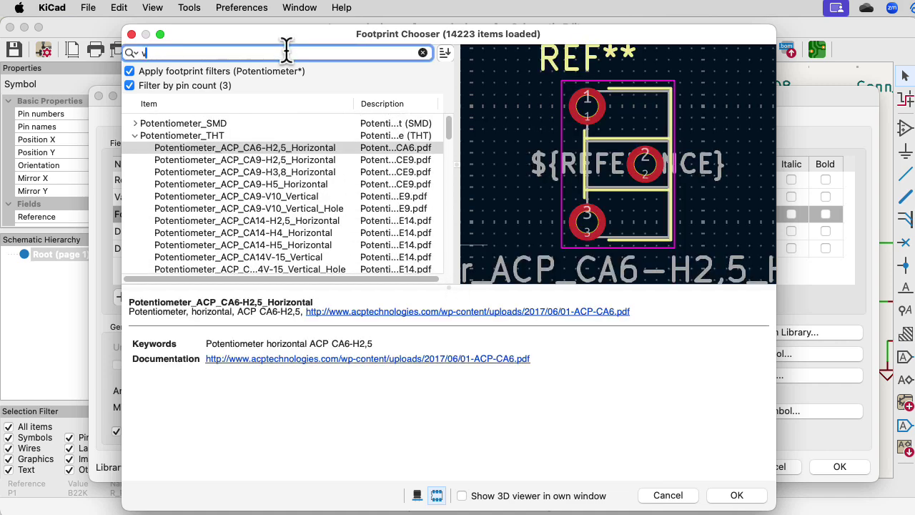
text(ertical)
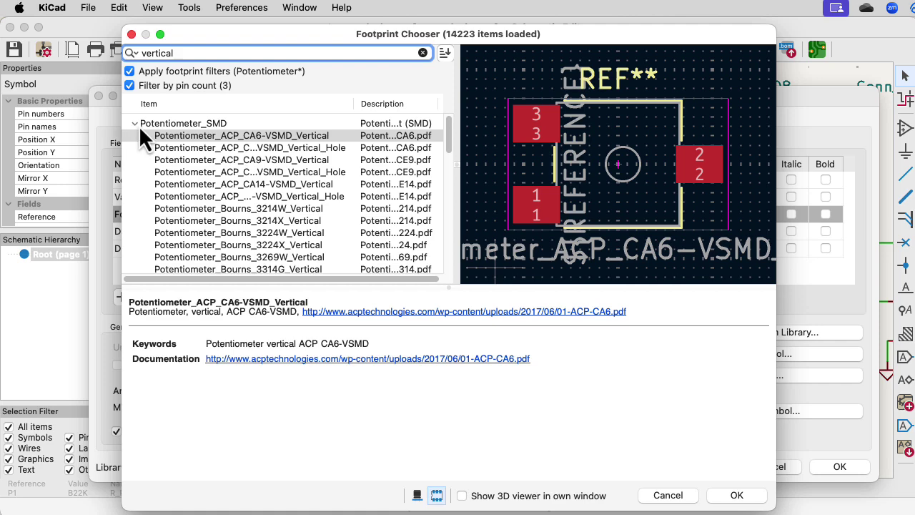
click(135, 123)
click(270, 53)
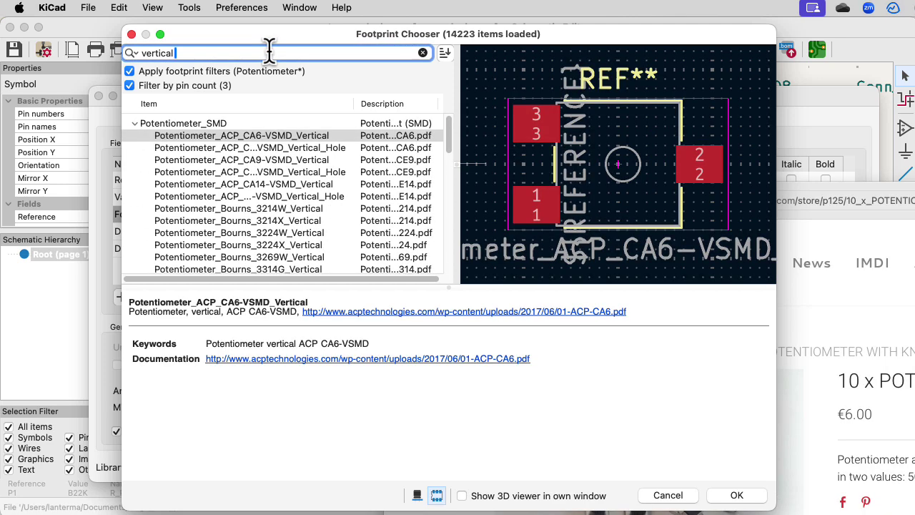
text(rk09)
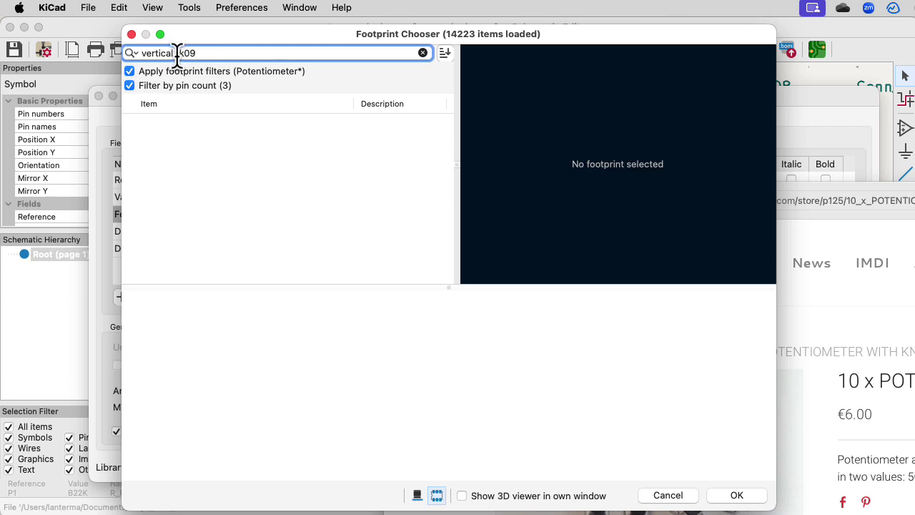
drag(175, 54, 105, 56)
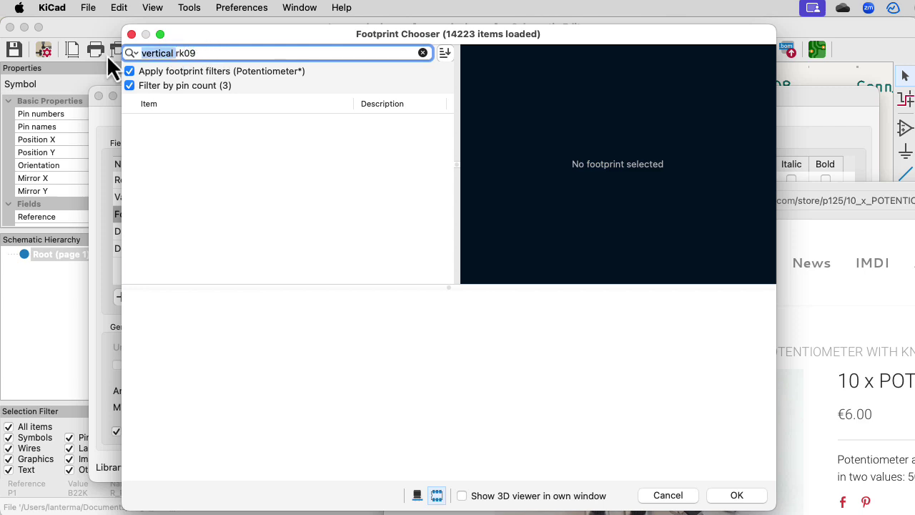
key(BackSpace)
key(Return)
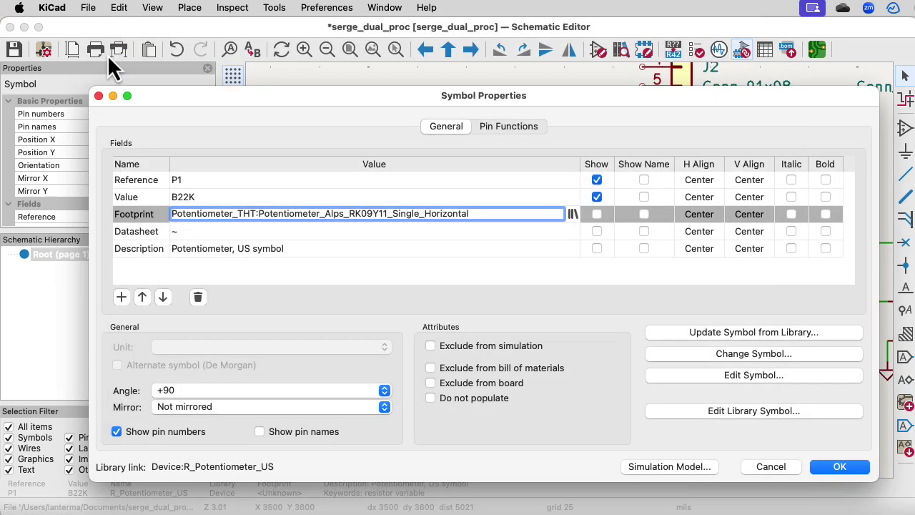
- Reopen P1's footprint chooser, search for rk09, and compare the Alps RK09Y11 and RK097 single horizontal footprints
click(573, 214)
text(r)
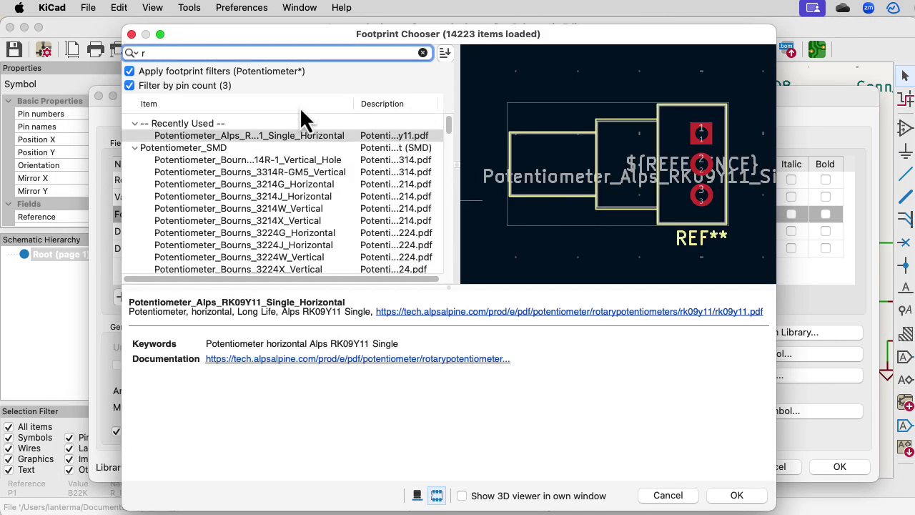
text(k09)
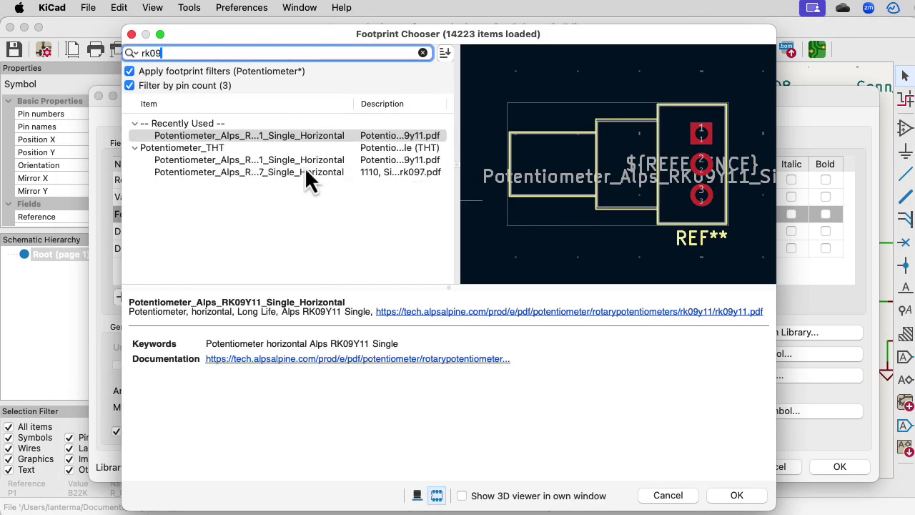
click(301, 165)
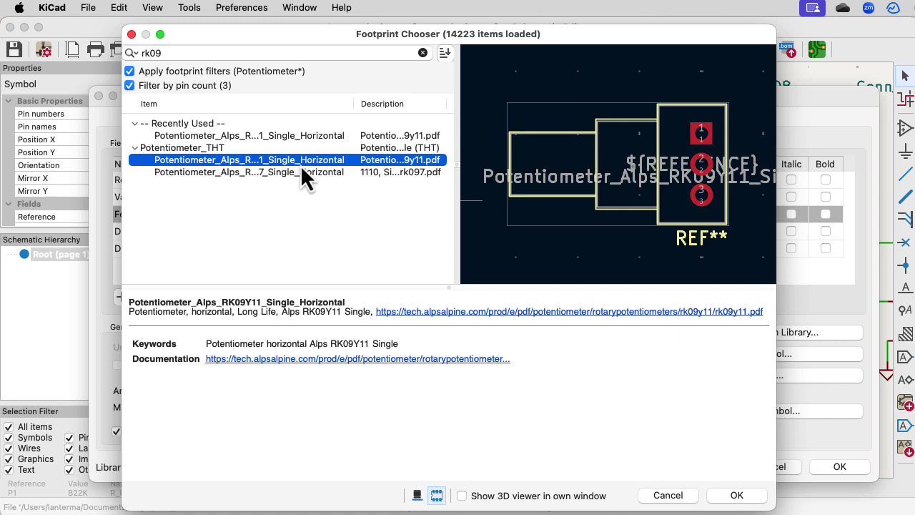
key(Down)
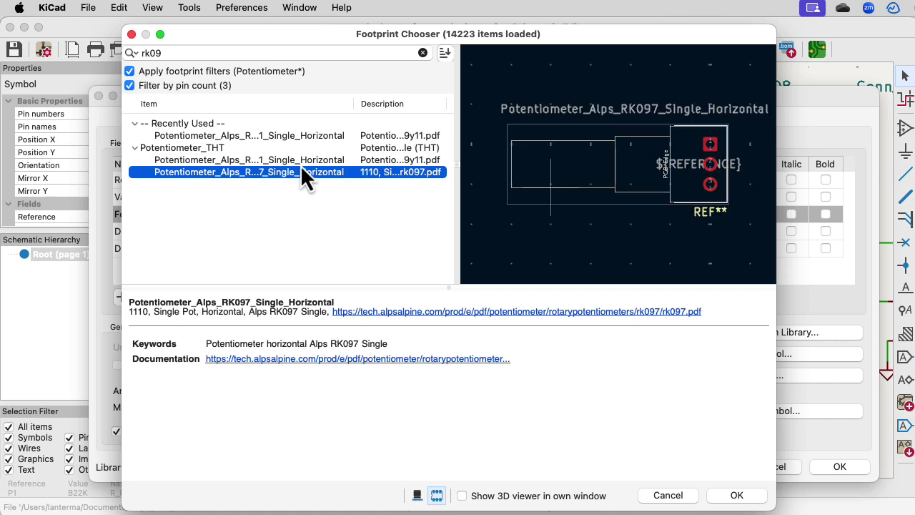
key(Up)
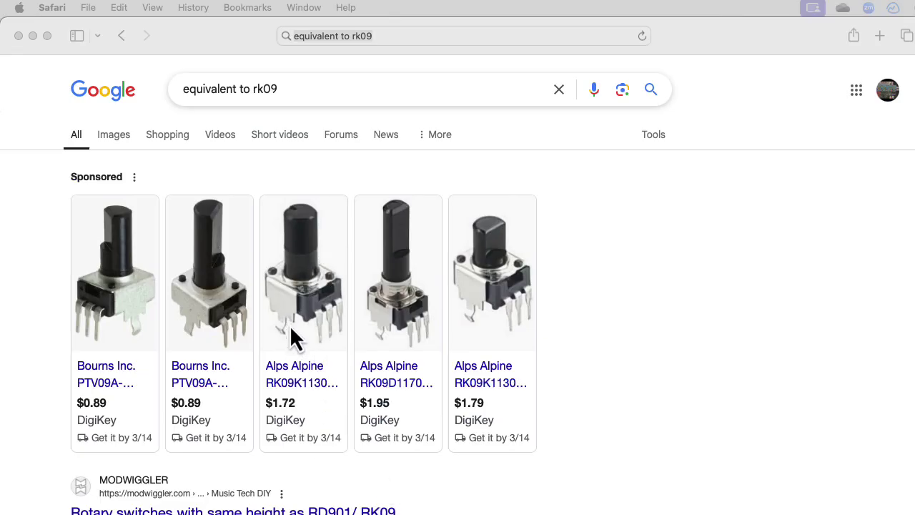
- Check Safari's results for an RK09 equivalent, and back in KiCad assign Potentiometer_THT:Potentiometer_Bourns_PTV09A-1_Single_Vertical to P1
key(super+Tab)
mouse_move(137, 407)
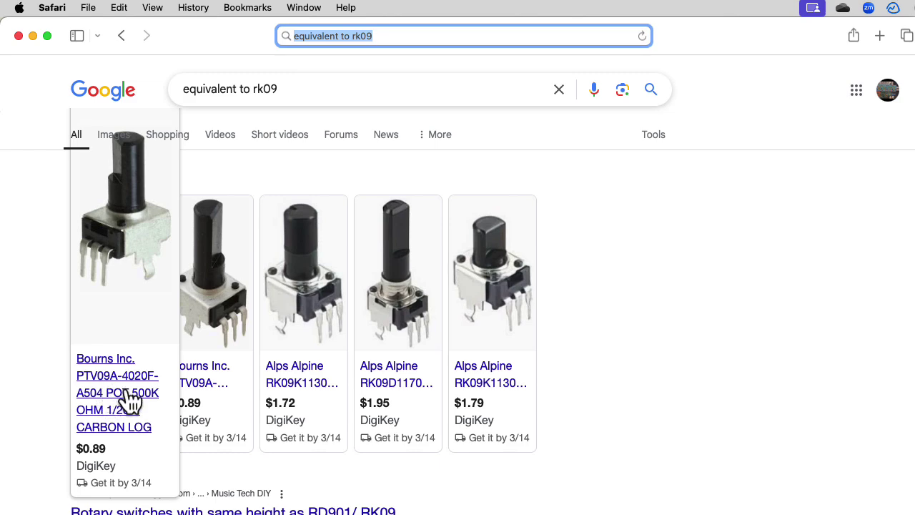
key(super+Tab)
text(pt)
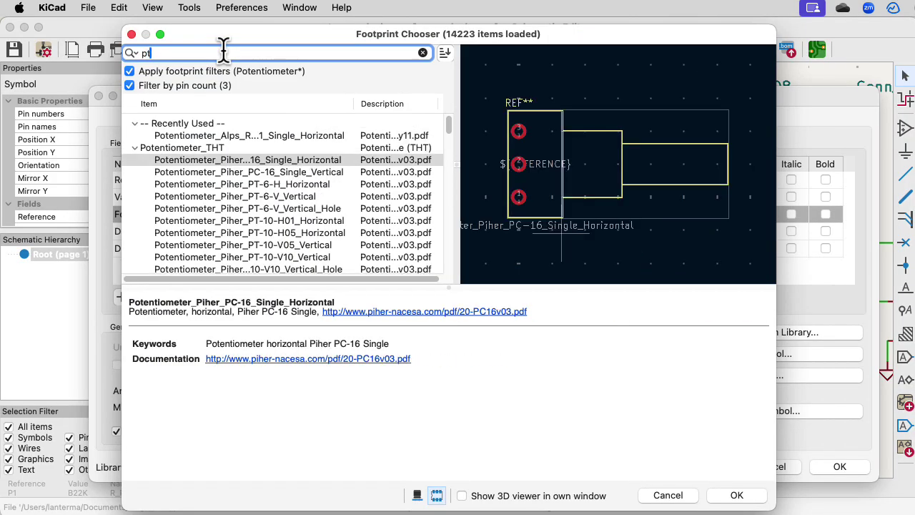
text(v09)
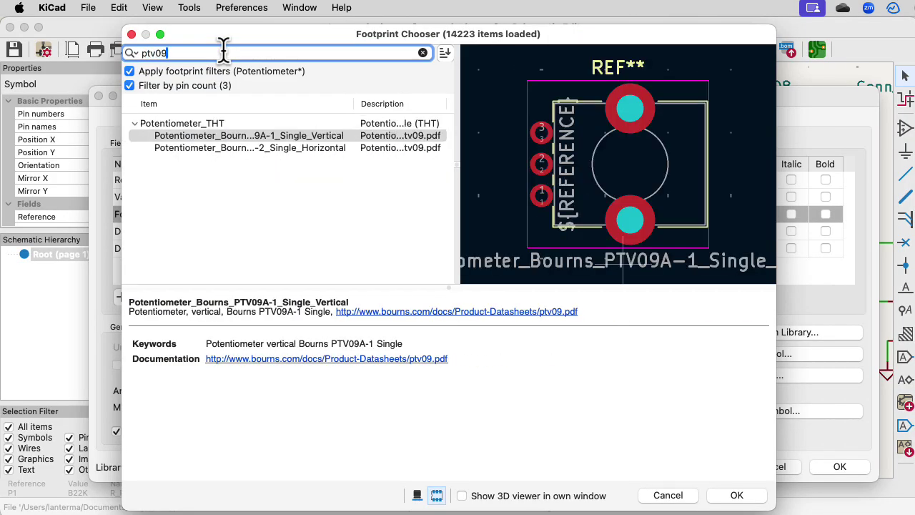
click(342, 148)
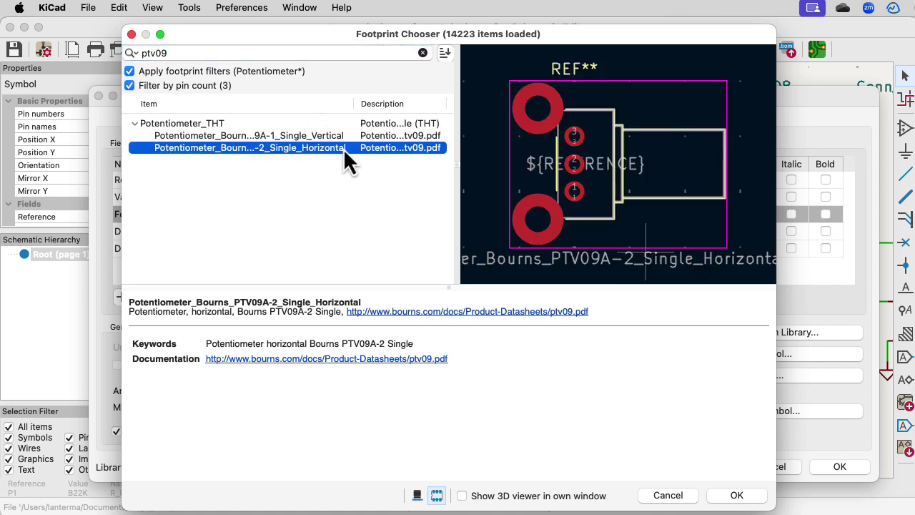
key(Up)
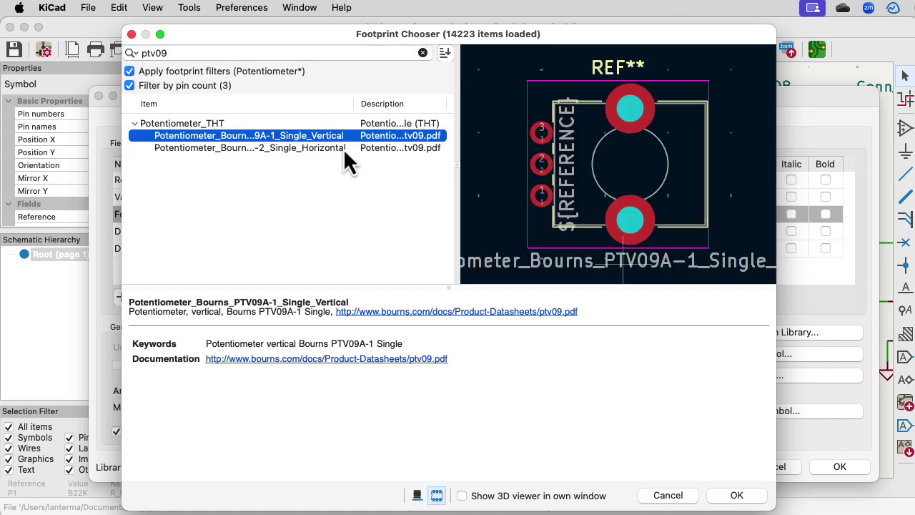
click(743, 499)
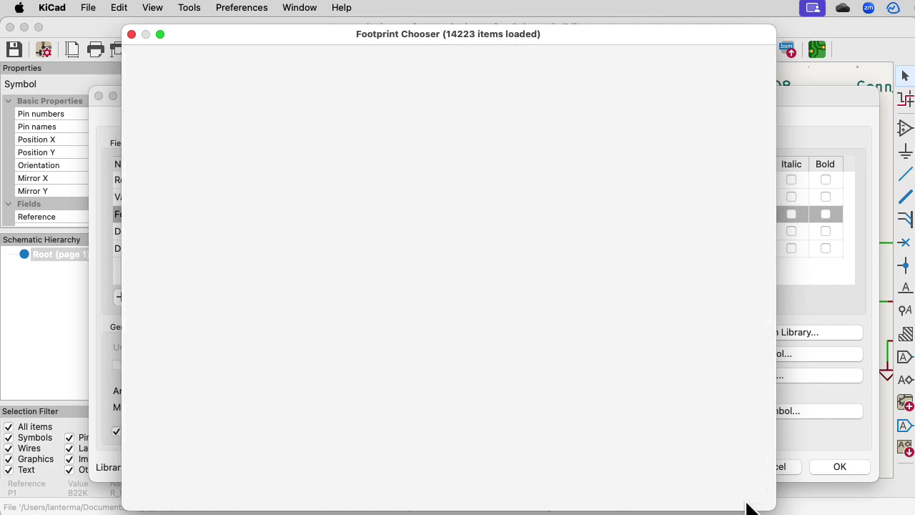
click(847, 470)
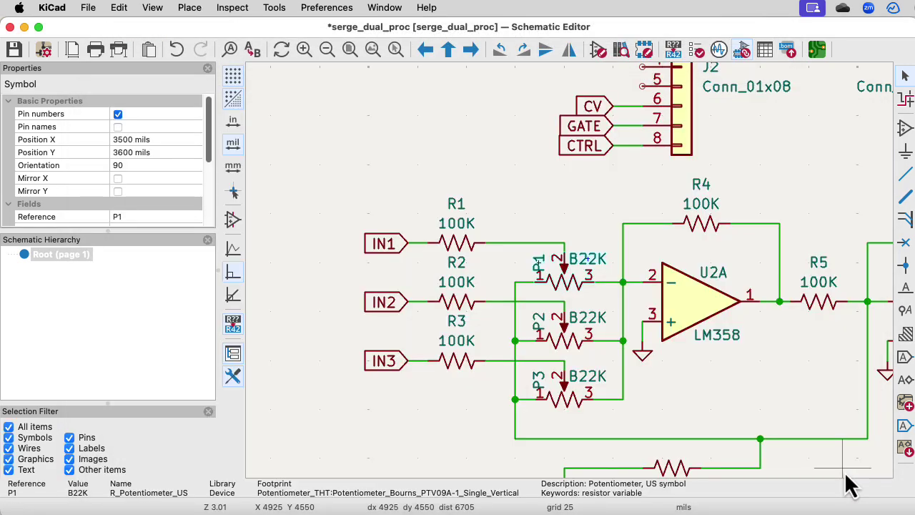
- Apply P1's footprint to potentiometers P2, P3 and P4 in the footprint assignment tool, saving the schematic and closing the tool
click(763, 48)
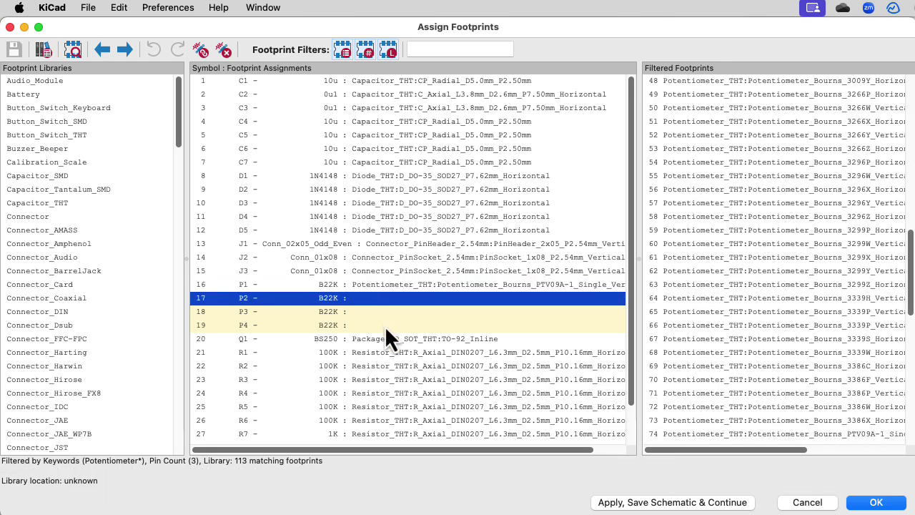
shift+click(386, 328)
key(super+v)
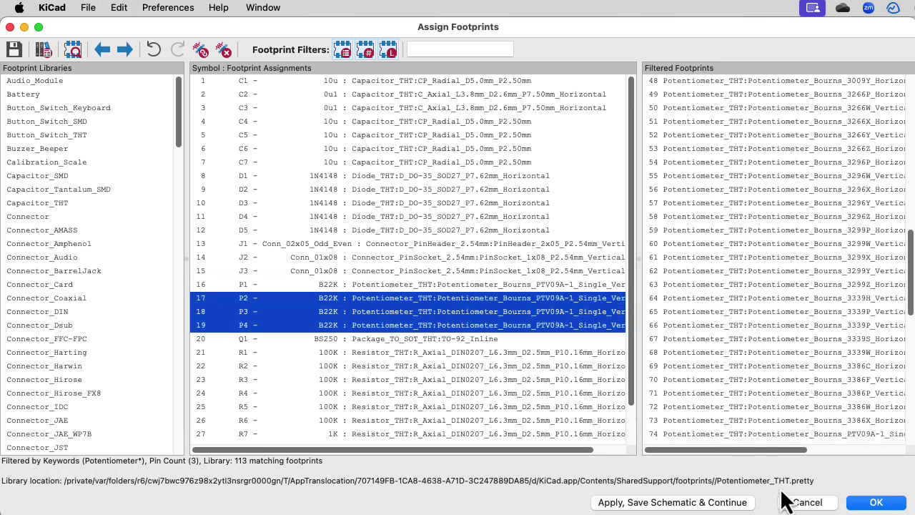
click(673, 502)
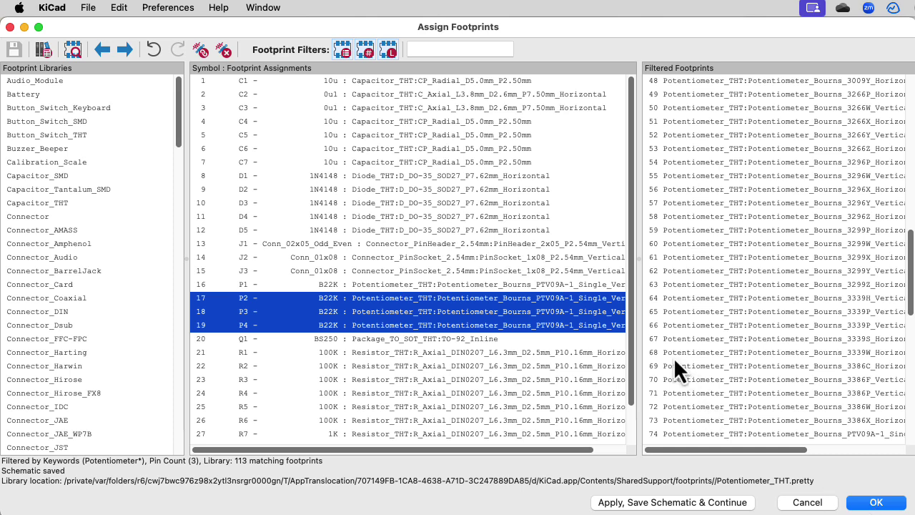
scroll(631, 383, down, 3)
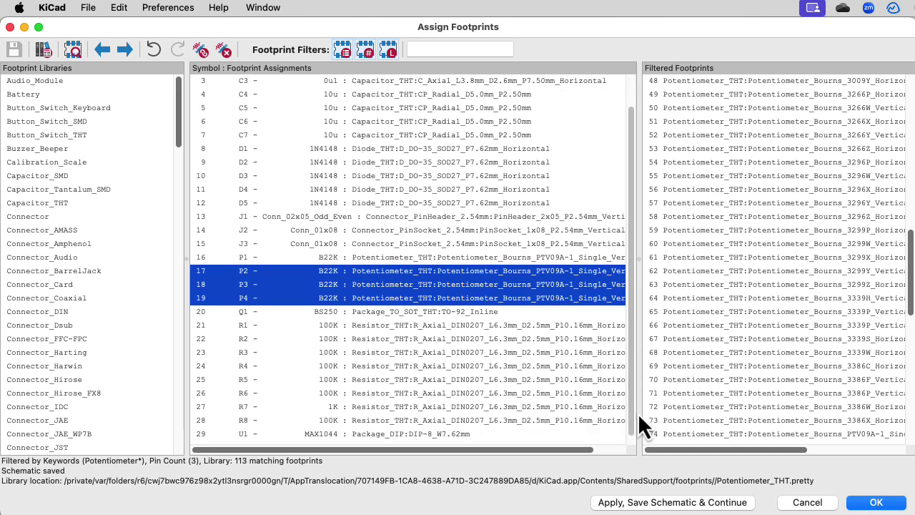
click(887, 506)
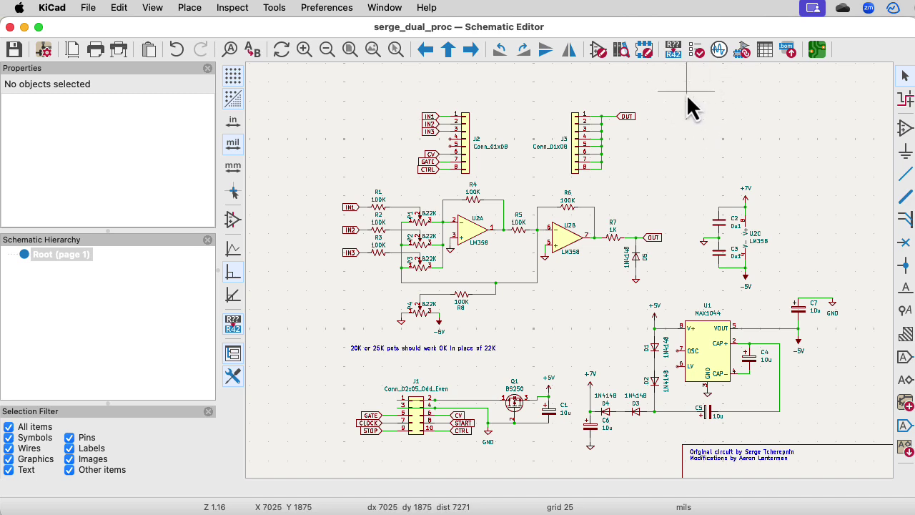
- Run the electrical rules check and examine the violations for J2 pins 4 and 5, the CLOCK label and #PWR01
click(697, 51)
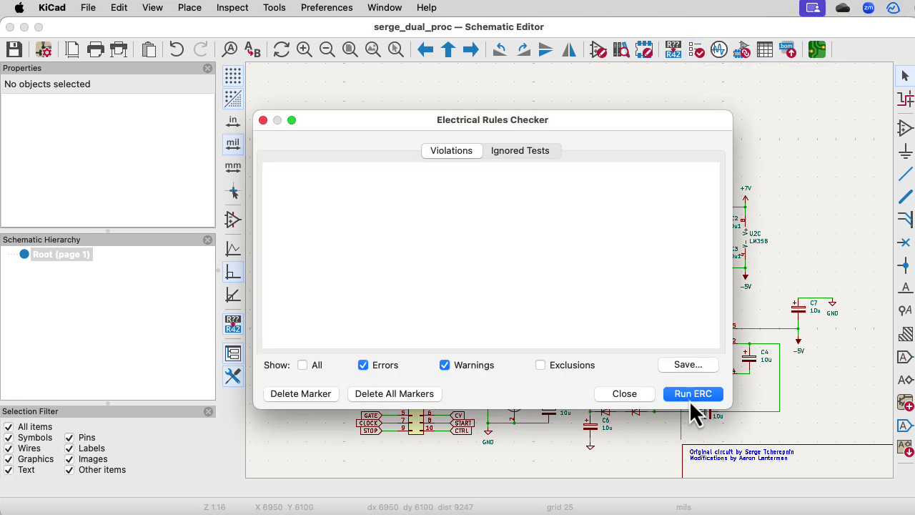
click(689, 395)
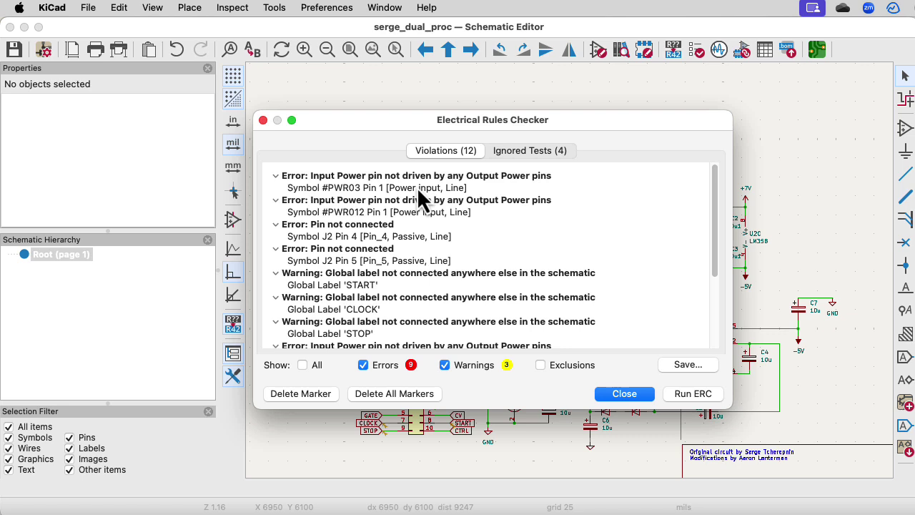
click(427, 239)
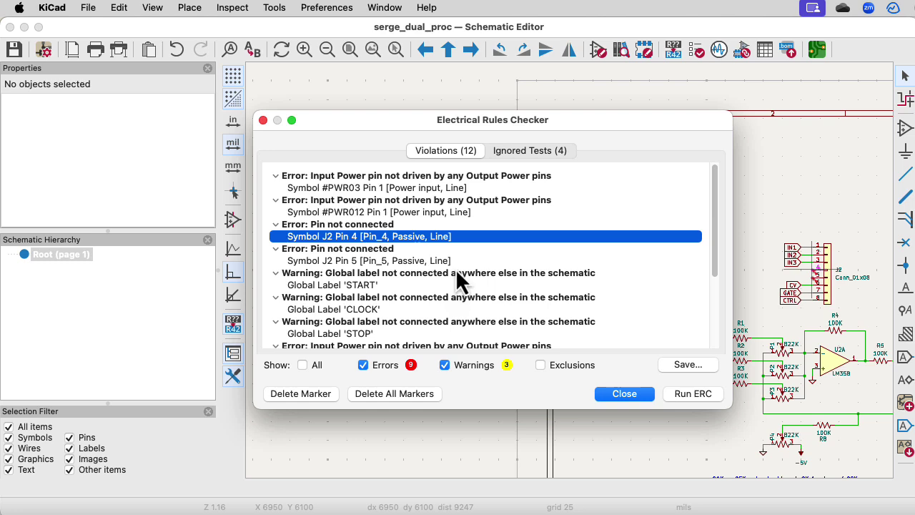
key(Down)
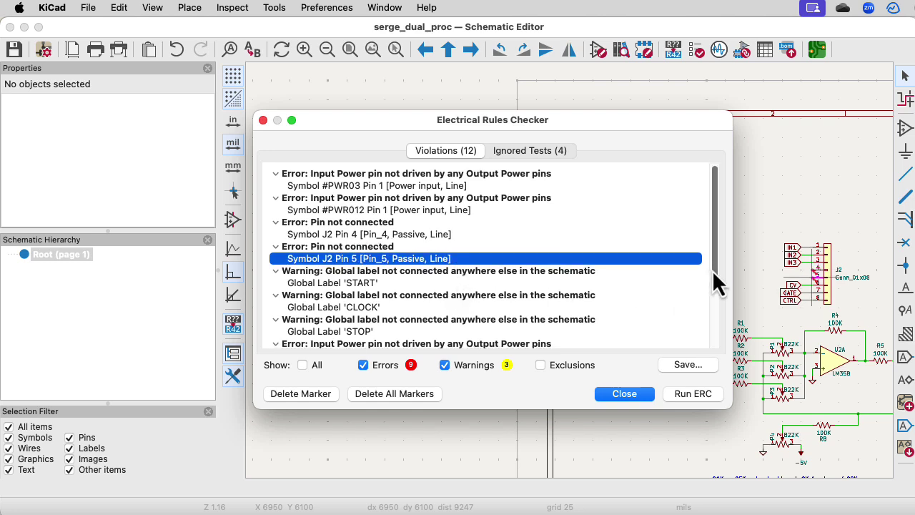
drag(712, 270, 706, 311)
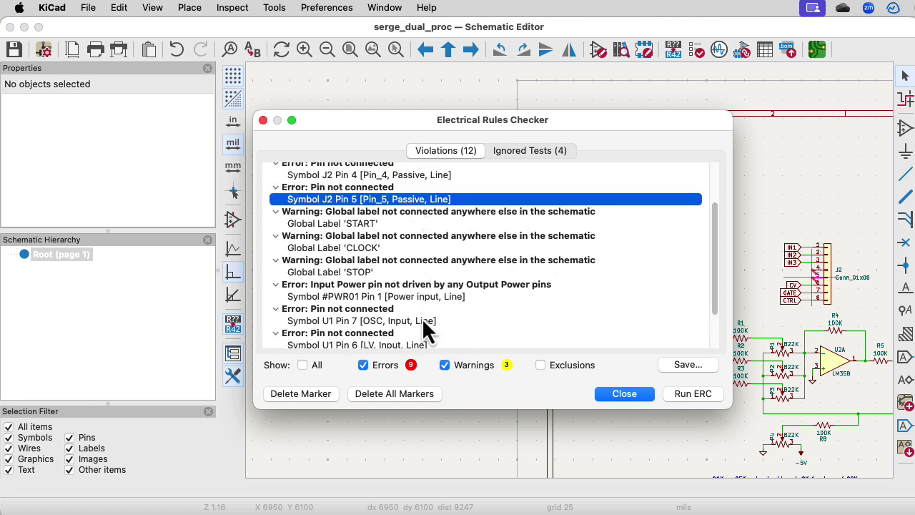
click(383, 289)
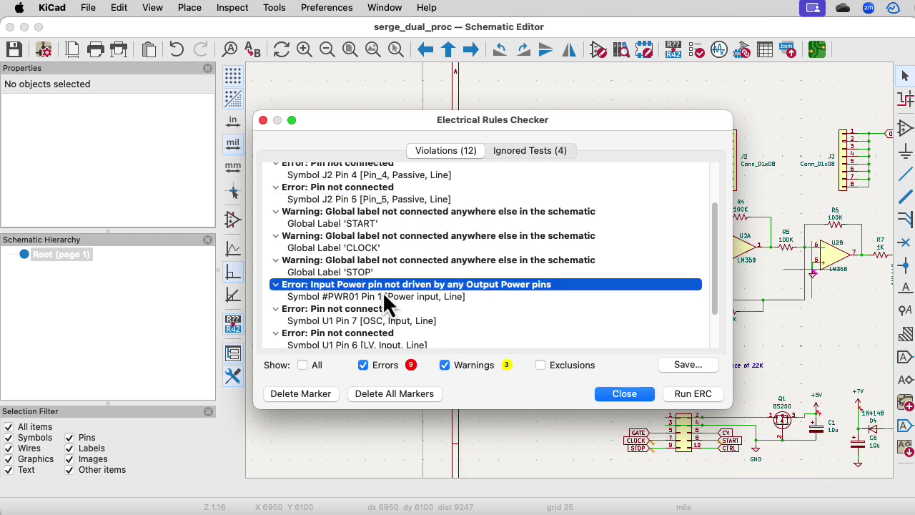
click(387, 249)
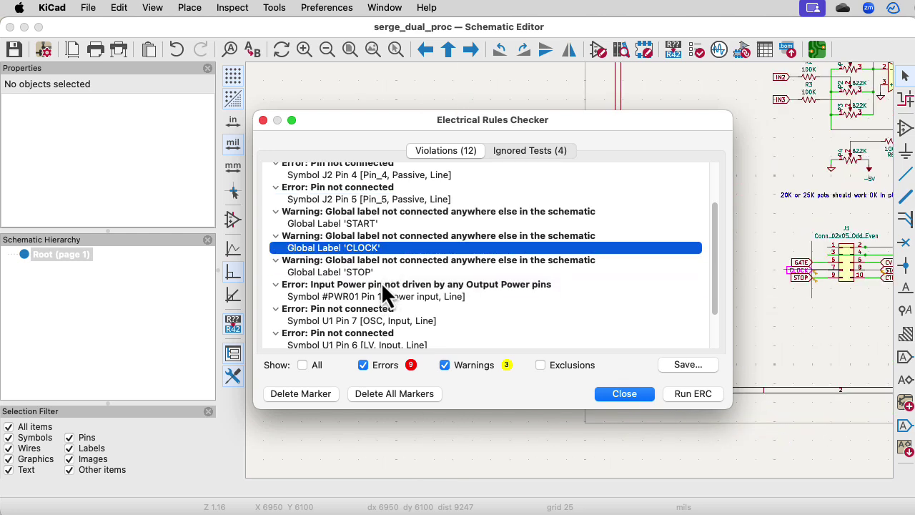
click(386, 301)
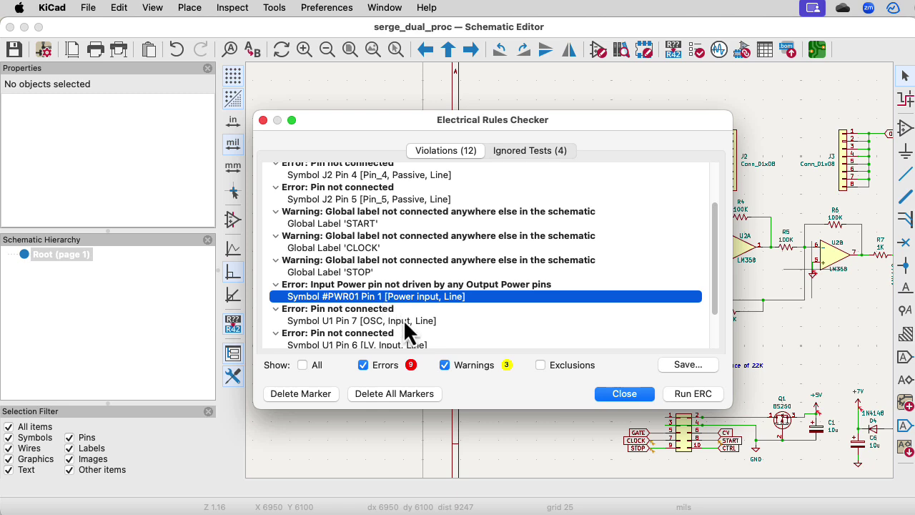
- Exclude the 'Pin not connected' violation for U1 pin 7 (OSC) from the electrical rules check
click(404, 321)
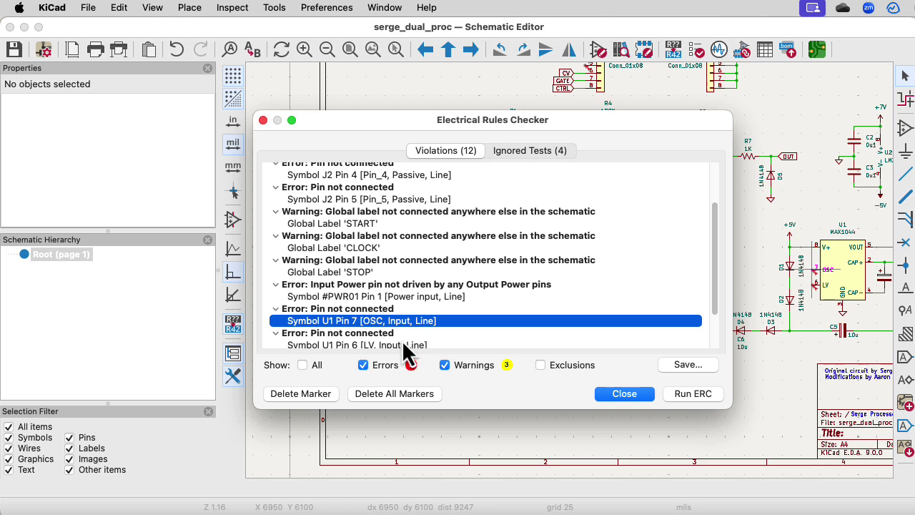
right_click(327, 321)
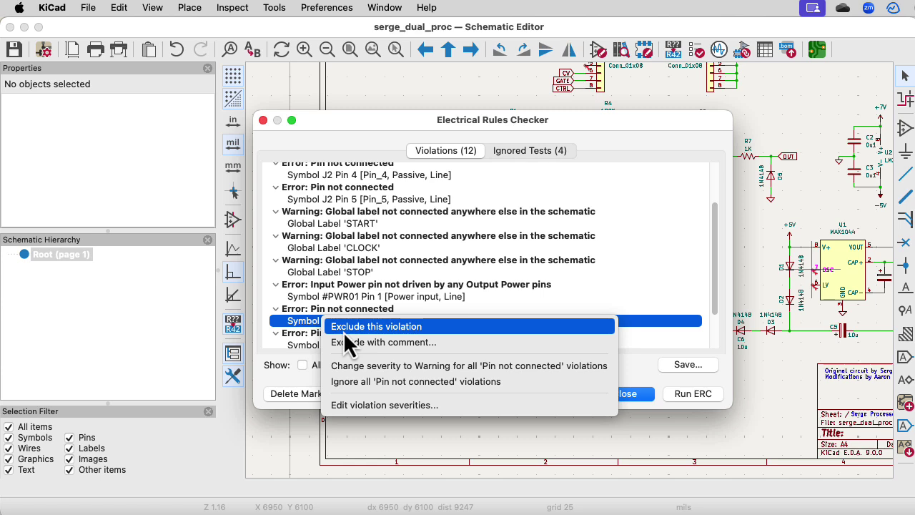
click(344, 331)
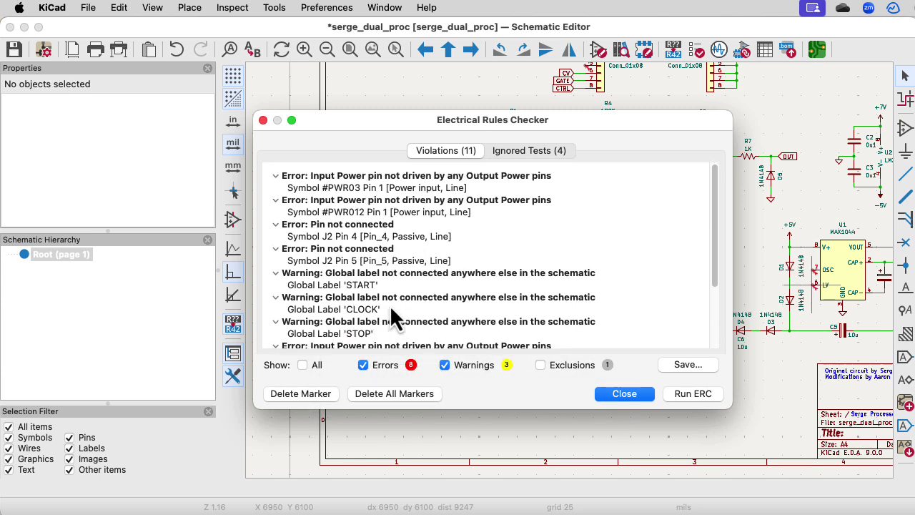
- Exclude the 'Pin not connected' violations for J2 pins 4 and 5 from the electrical rules check
click(362, 237)
right_click(362, 238)
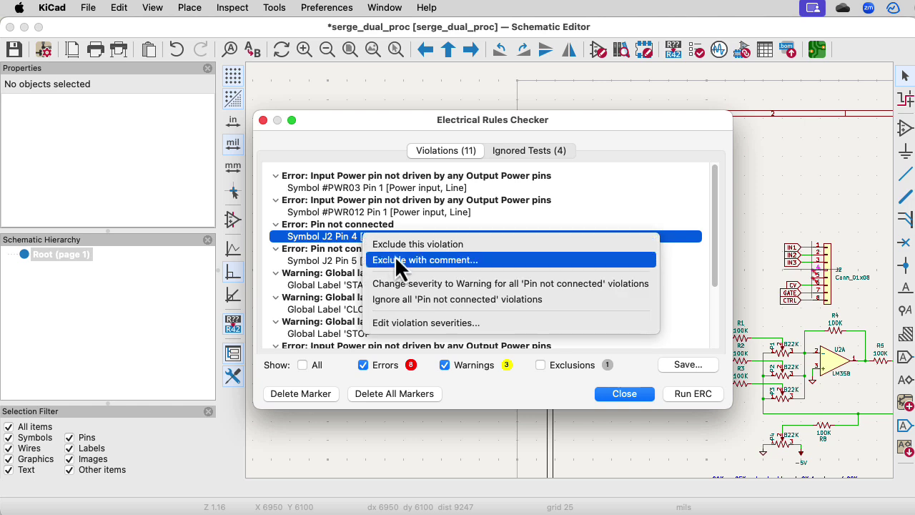
click(395, 246)
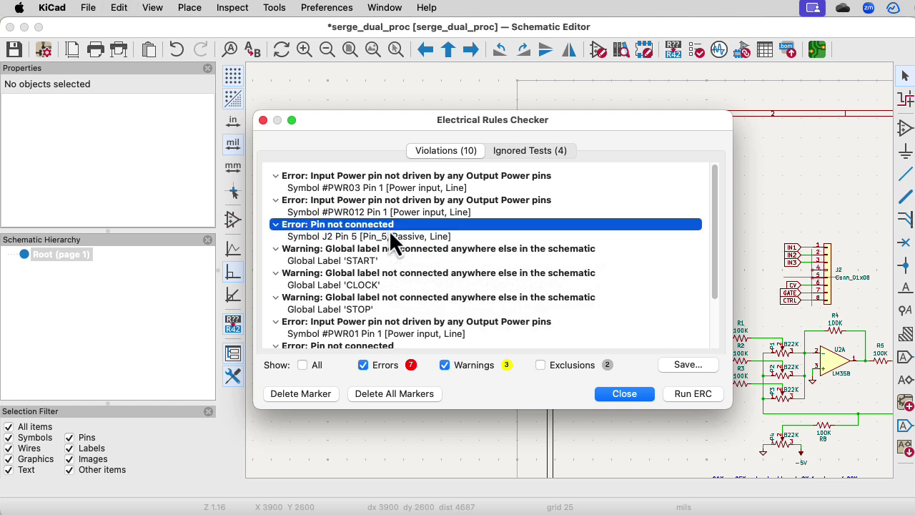
right_click(389, 230)
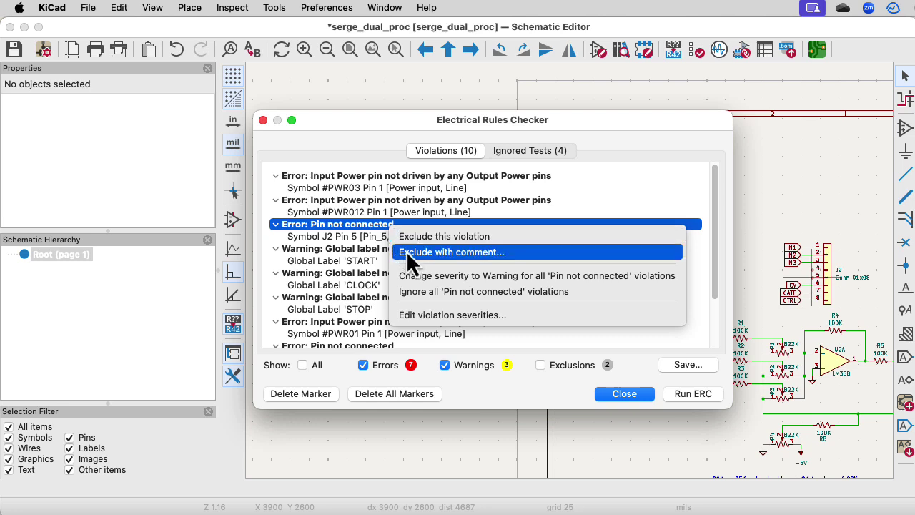
click(399, 236)
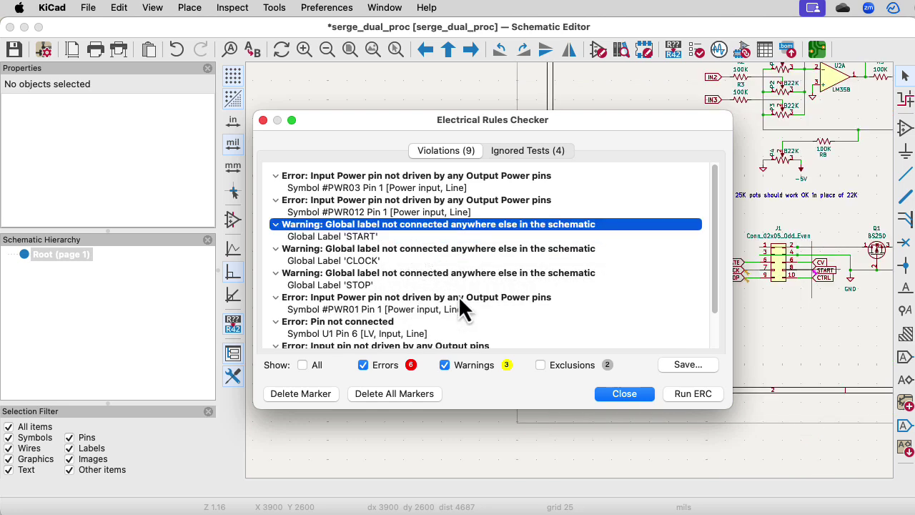
- Exclude the 'Pin not connected' violation for U1 pin 6 (LV)
scroll(476, 335, down, 2)
click(354, 292)
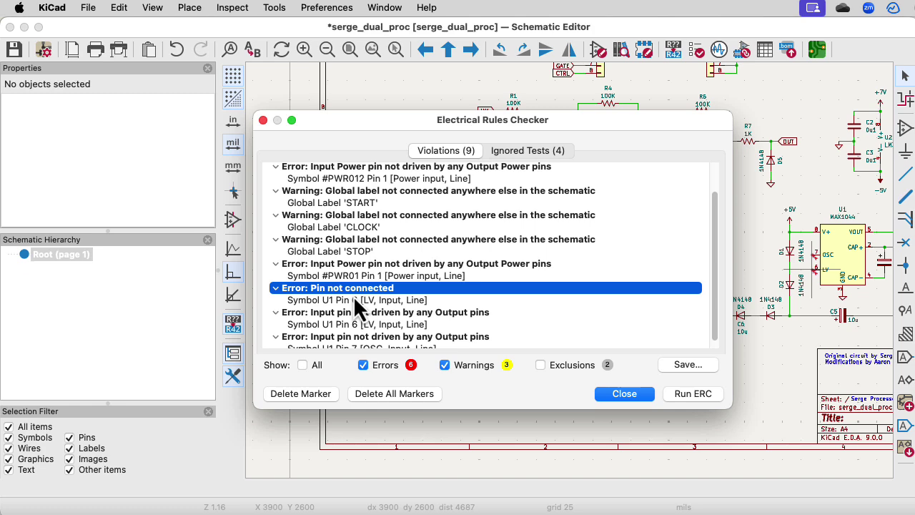
right_click(354, 293)
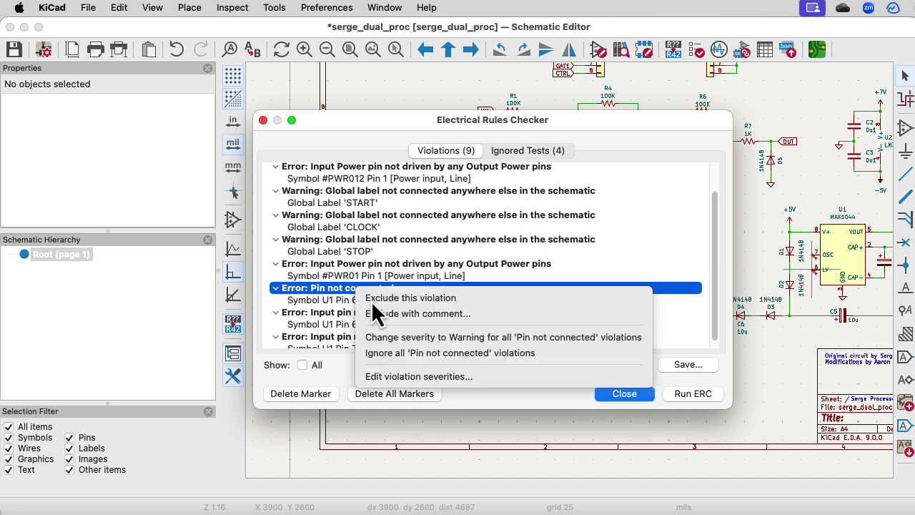
click(370, 300)
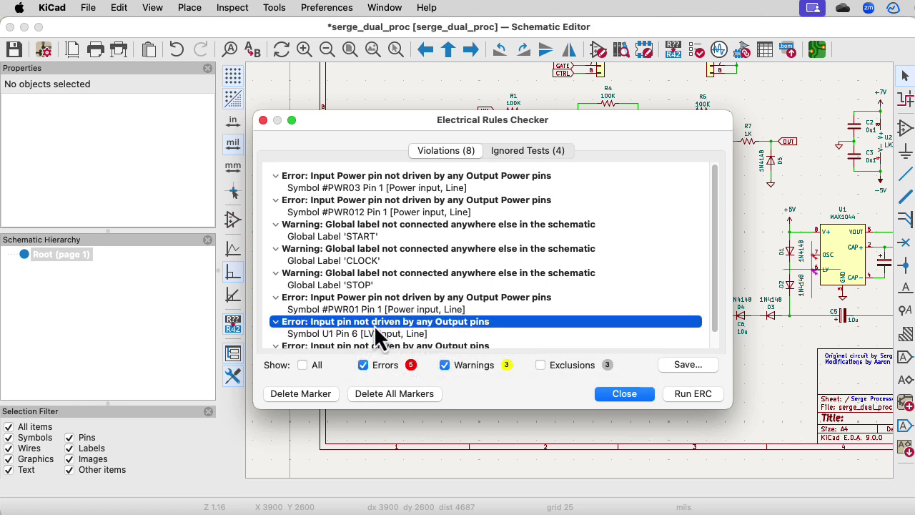
- Exclude the 'Input pin not driven by any Output pins' violations for U1 pins 6 (LV) and 7 (OSC)
right_click(374, 325)
click(400, 333)
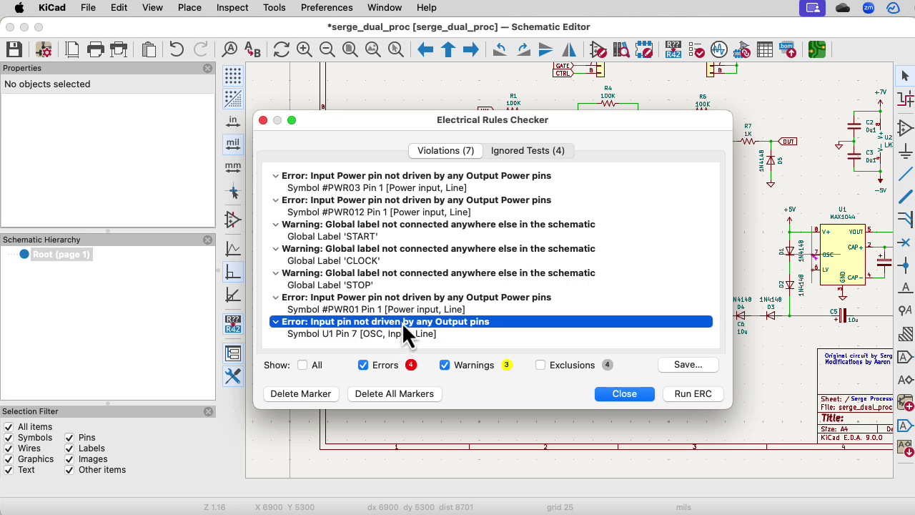
right_click(402, 322)
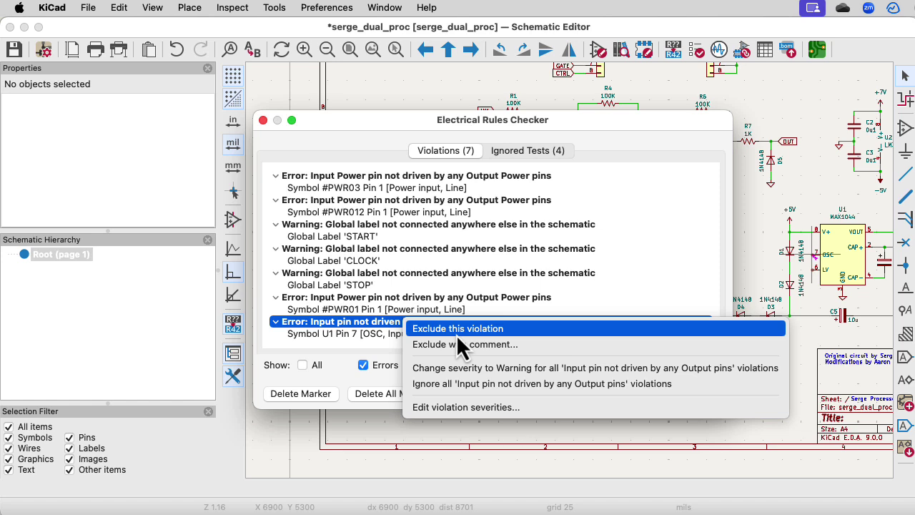
click(457, 333)
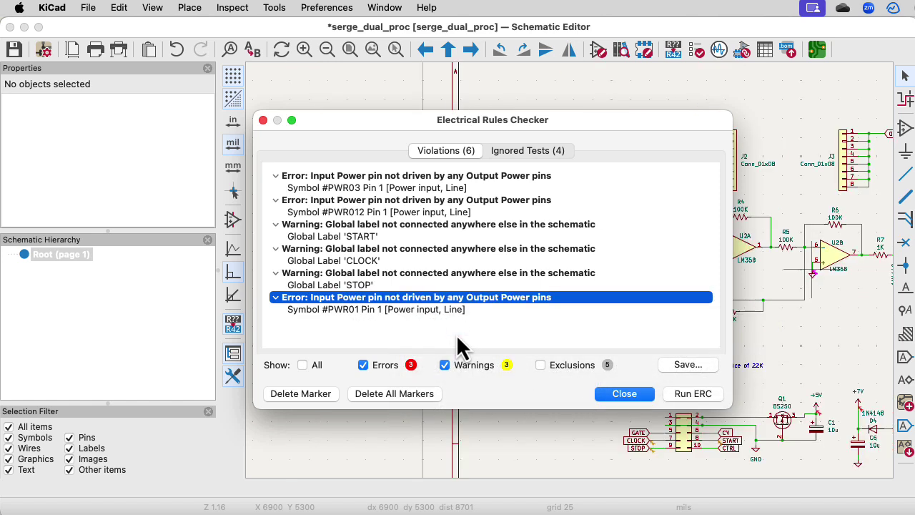
- Place a PWR_FLAG symbol beside the +5V supply above C1 and a duplicate of it beside the +7V supply above C6
double_click(419, 303)
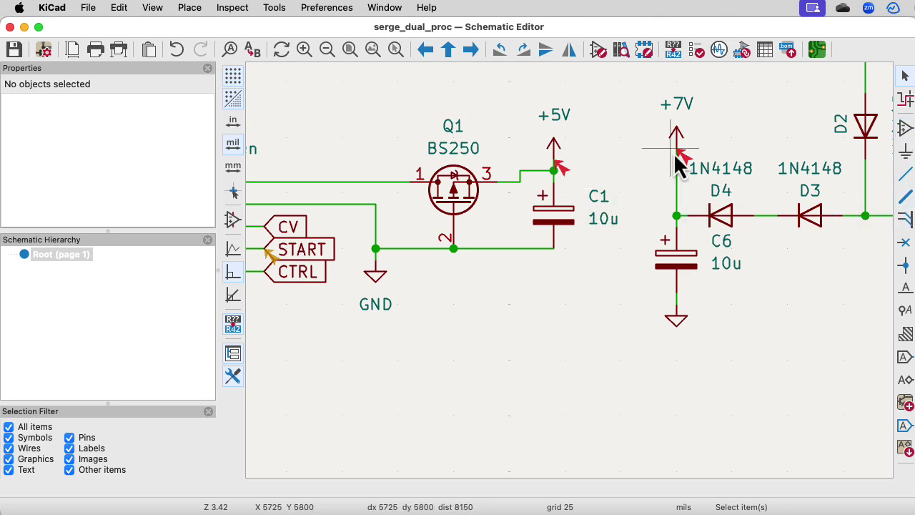
text(a)
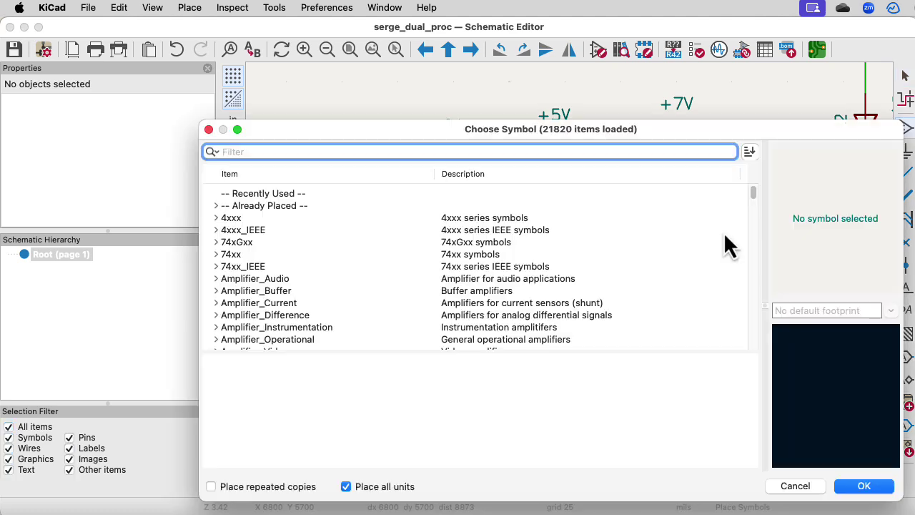
text(pwr_flag)
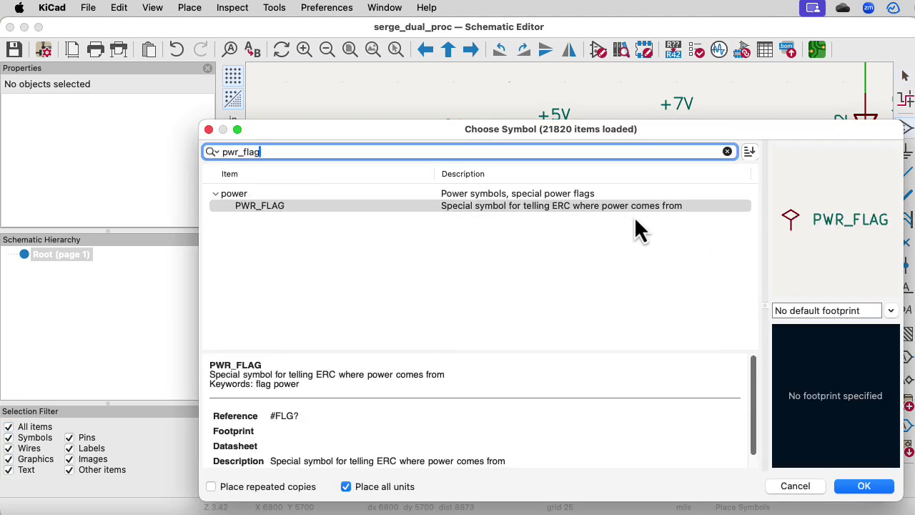
click(884, 489)
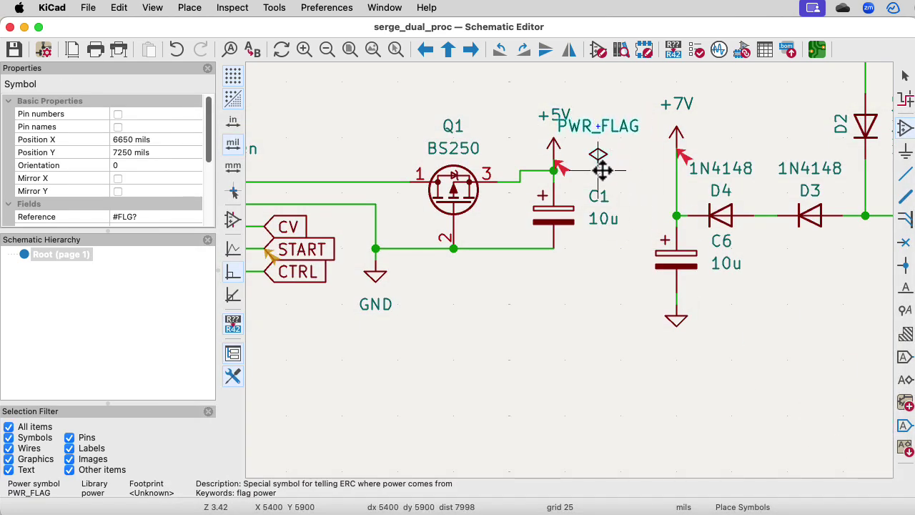
click(602, 176)
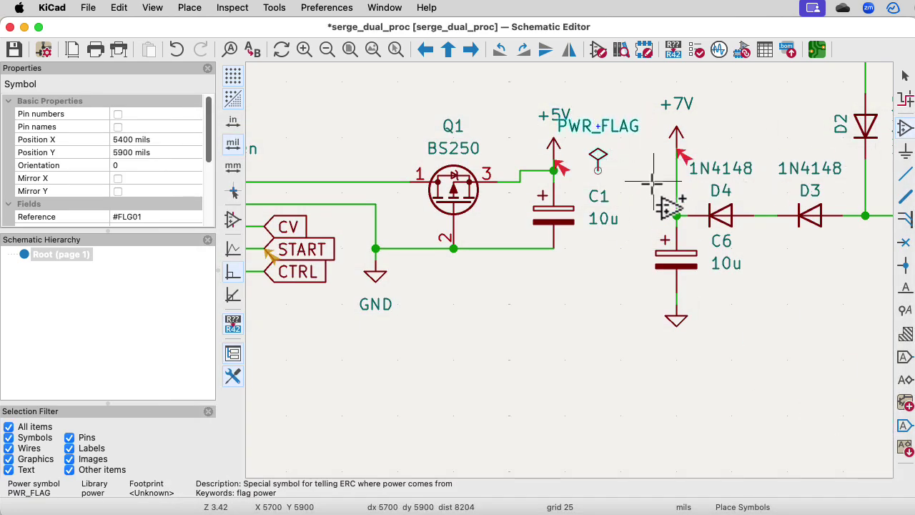
key(super+d)
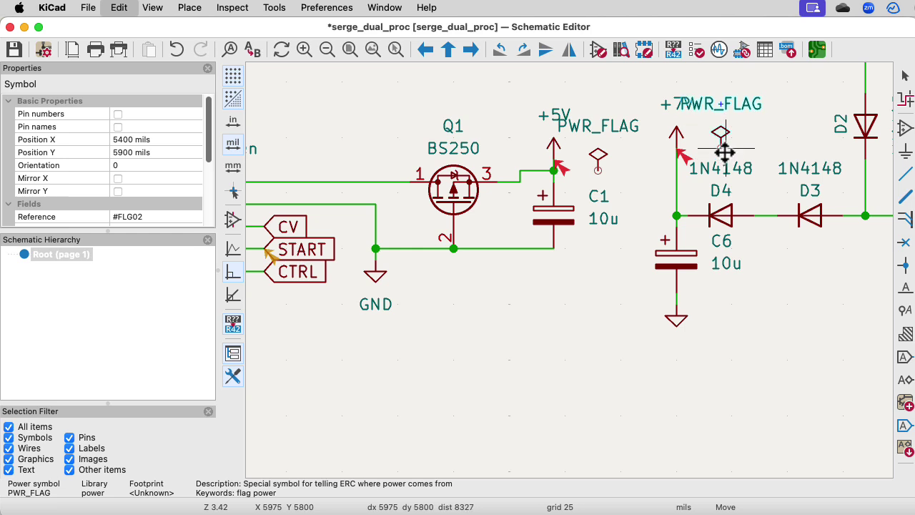
click(724, 146)
- Wire the two PWR_FLAG symbols to the +7V and +5V supply lines
click(905, 177)
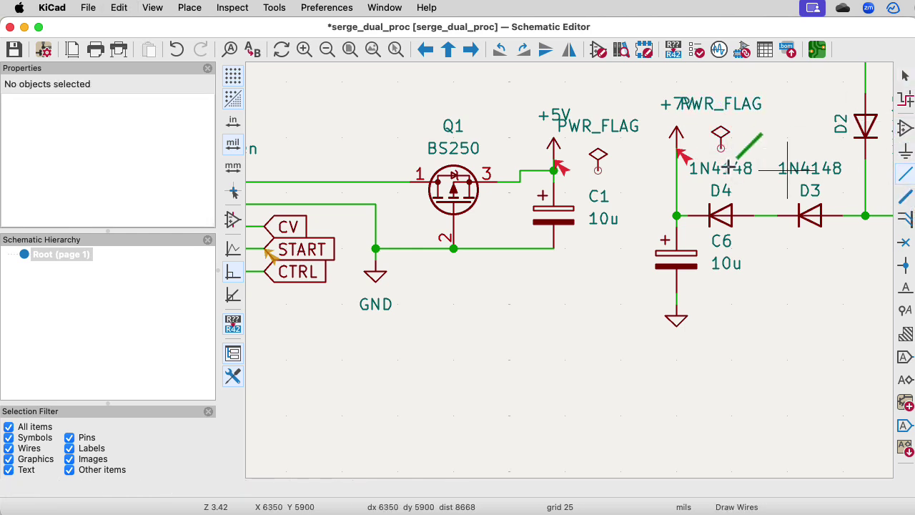
double_click(677, 148)
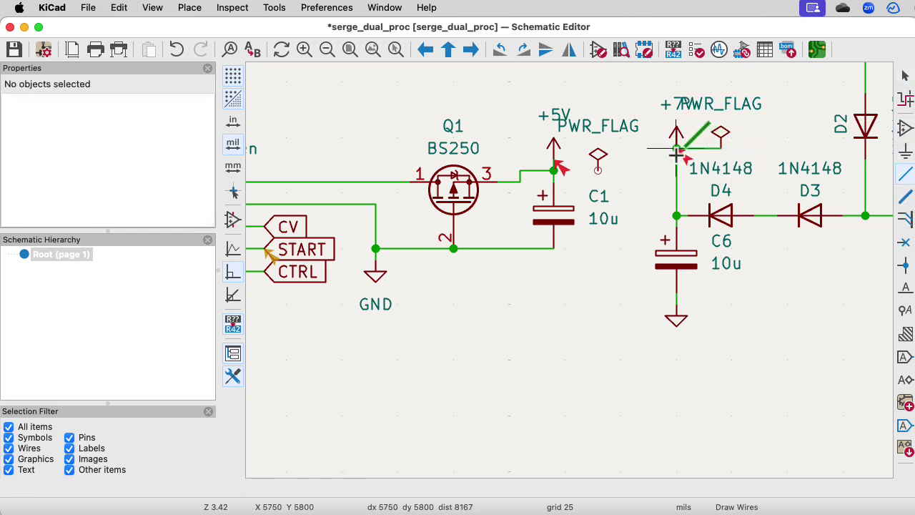
click(598, 170)
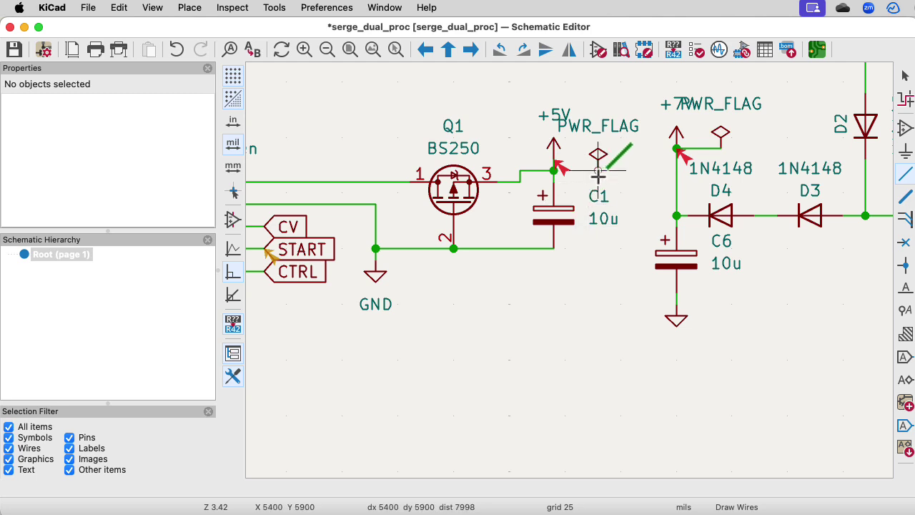
click(555, 170)
key(Escape)
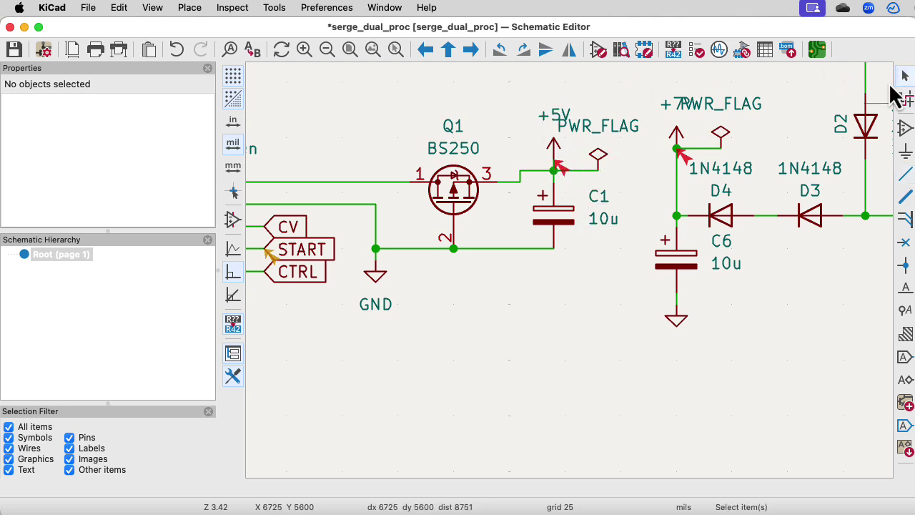
- Move the PWR_FLAG text of both flags clear of the +5V and +7V labels
click(599, 127)
key(m)
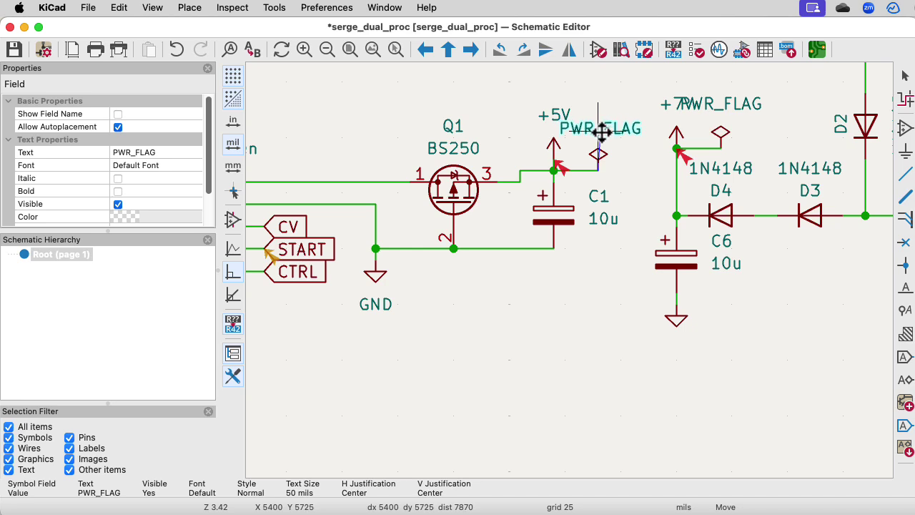
click(604, 140)
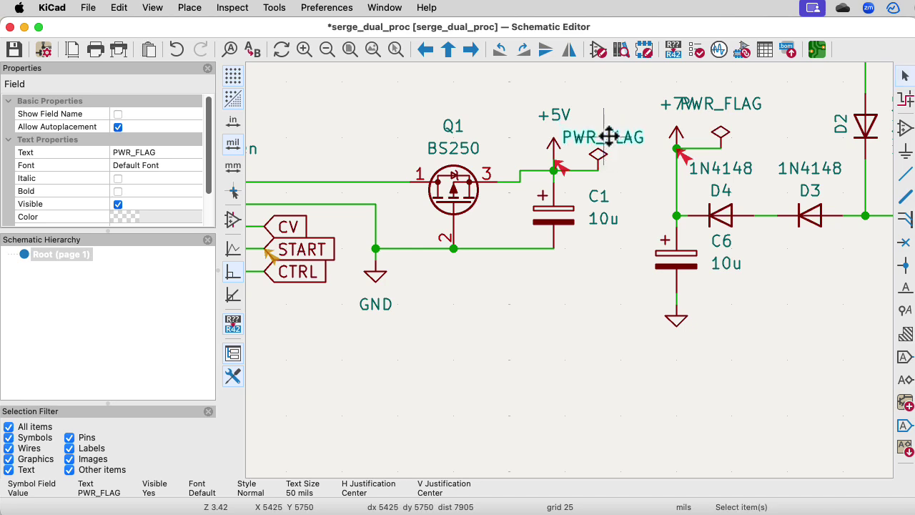
click(721, 108)
key(m)
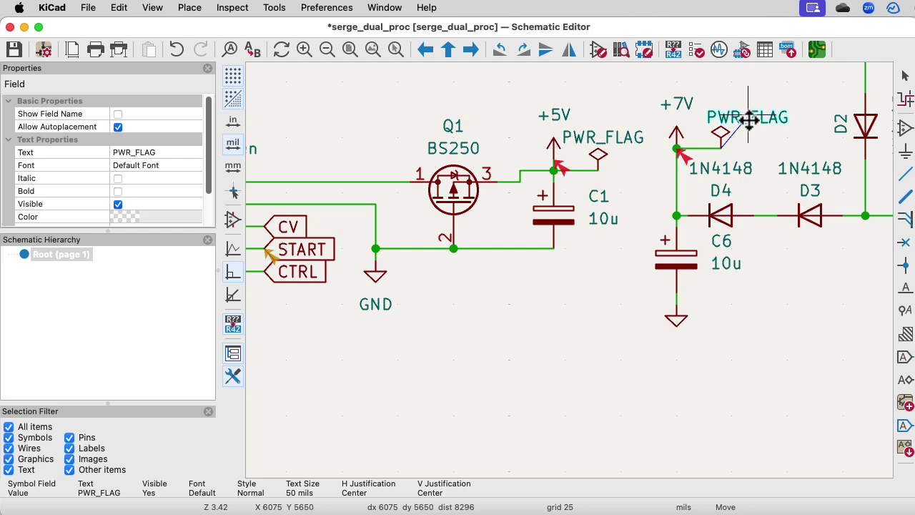
click(750, 120)
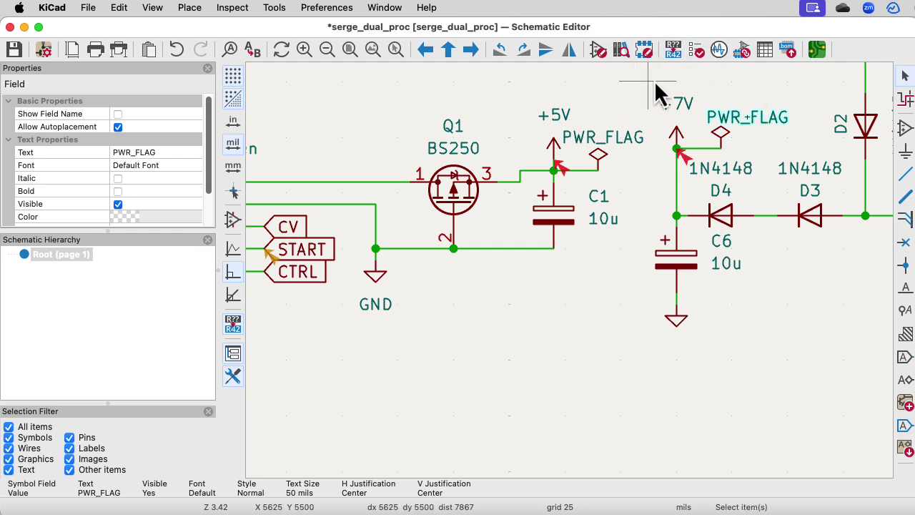
- Rerun the electrical rules check, locate the #PWR01 power input violation in the schematic, and close the checker
click(698, 55)
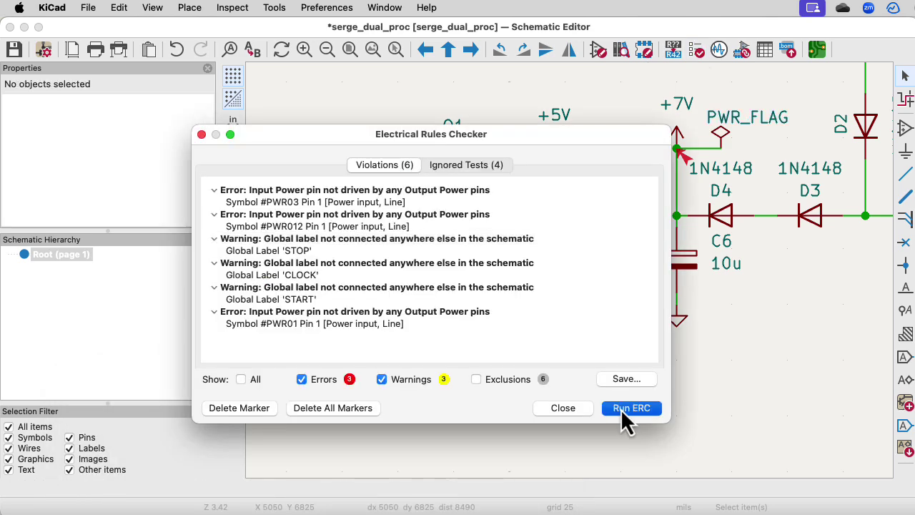
click(622, 413)
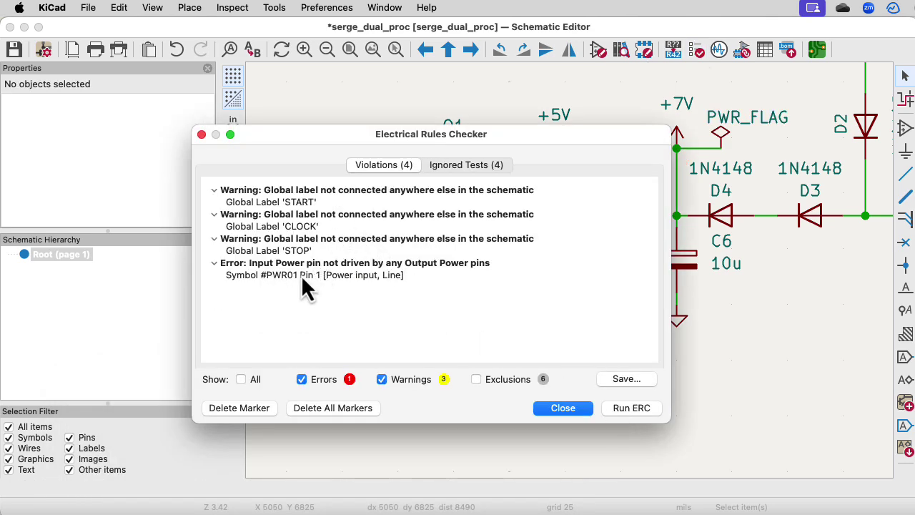
click(364, 272)
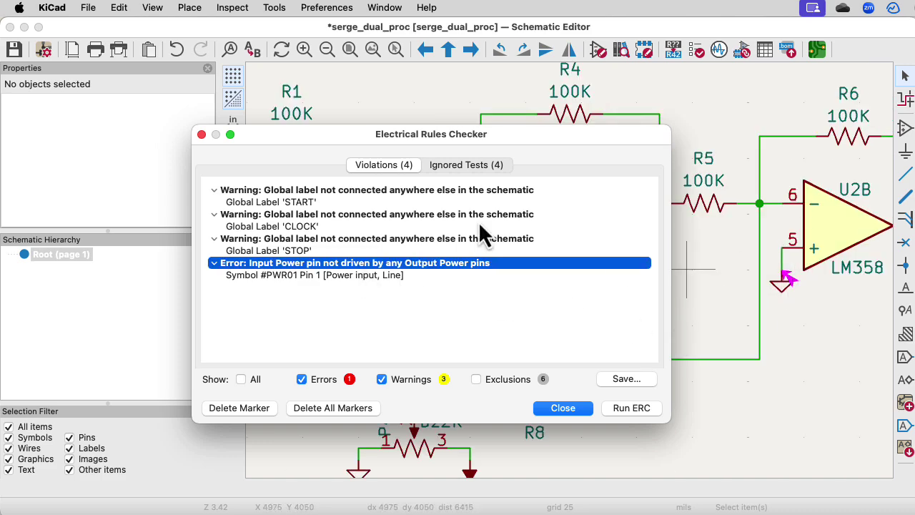
click(202, 135)
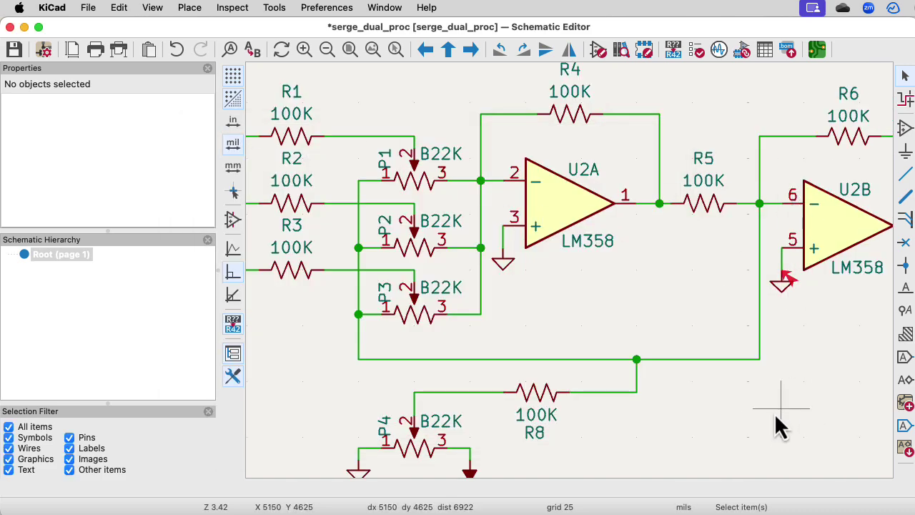
- Lower the GND label and the ground symbol between J1 and Q1, extending the wire to the symbol
scroll(695, 225, down, 5)
middle_drag(629, 405, 436, 204)
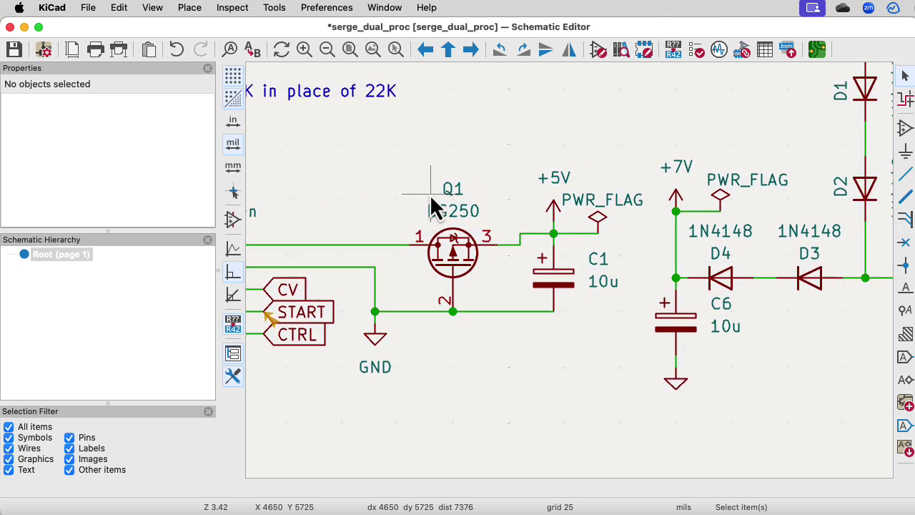
middle_drag(730, 394, 803, 390)
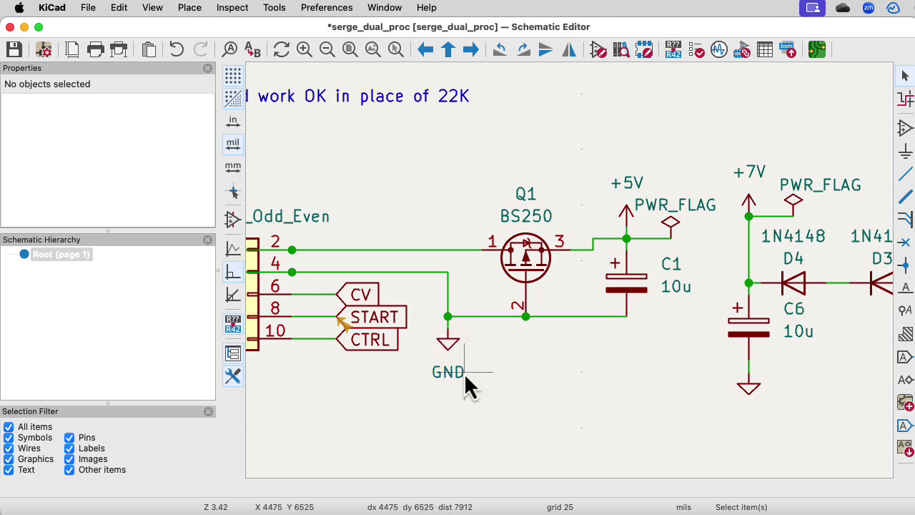
scroll(458, 379, up, 2)
drag(465, 396, 507, 470)
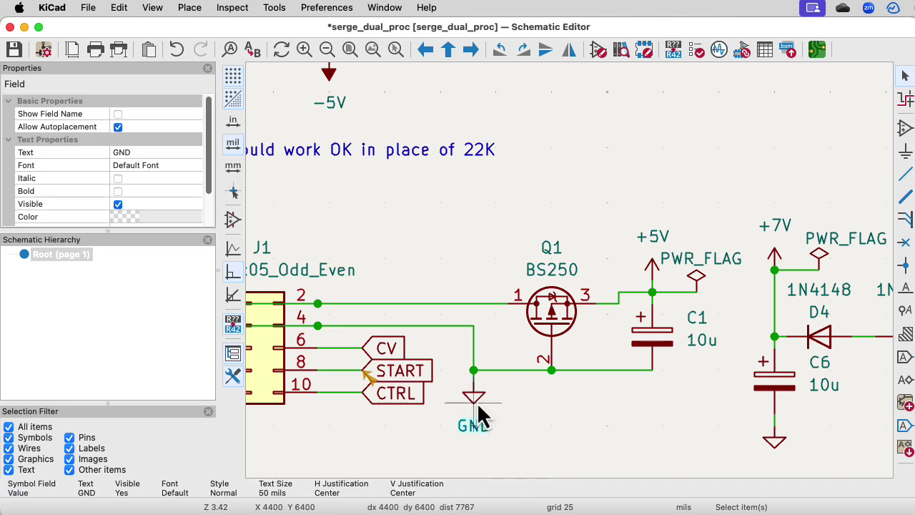
key(m)
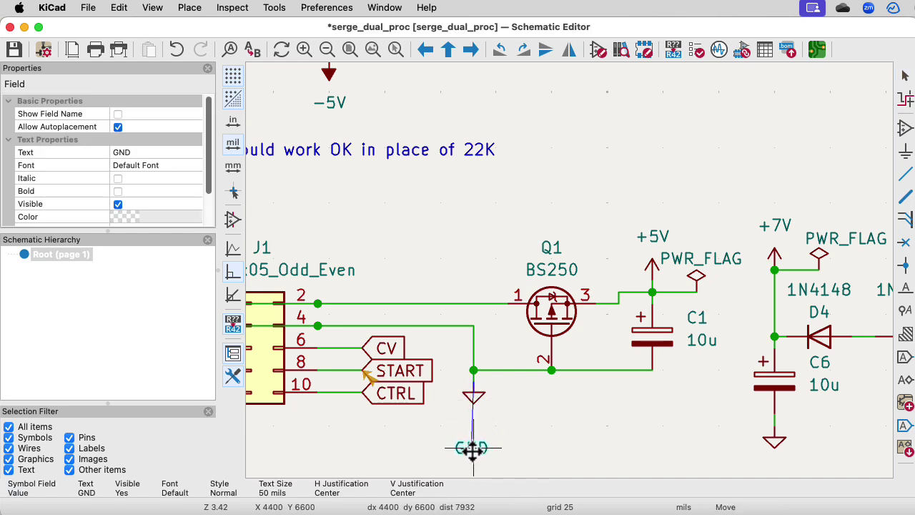
click(473, 446)
click(478, 425)
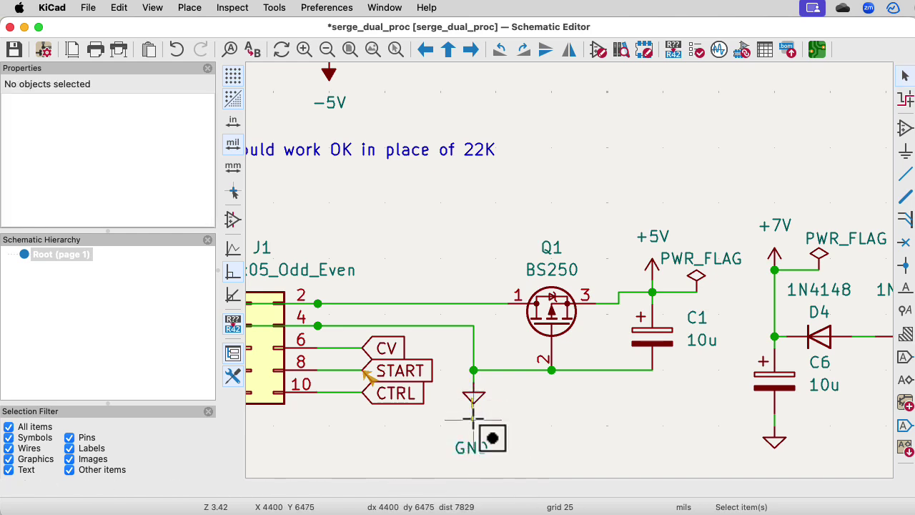
click(474, 398)
drag(474, 398, 473, 434)
click(588, 426)
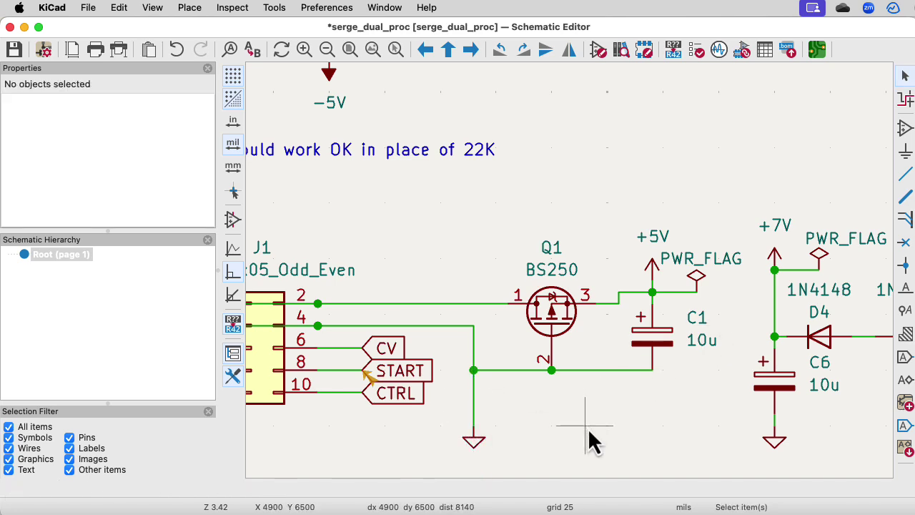
scroll(583, 400, down, 3)
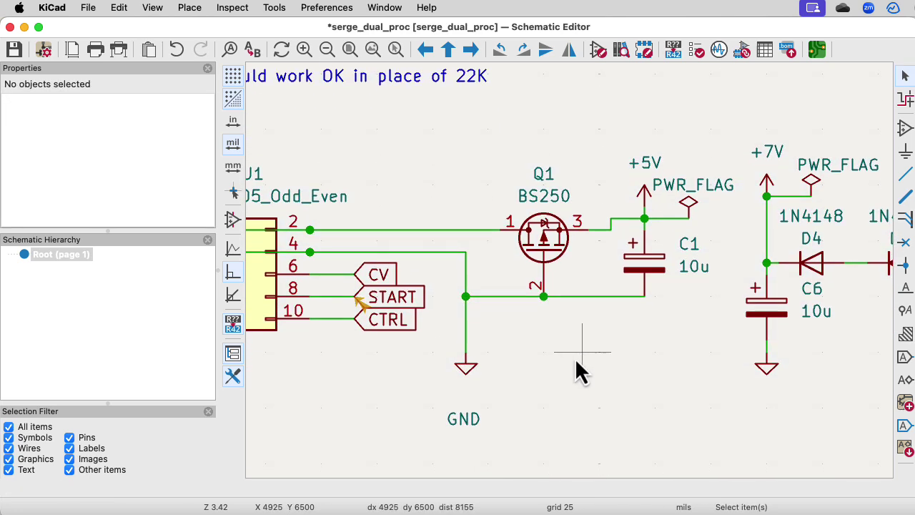
- Move the GND label up to just below the ground symbol between J1 and Q1
click(464, 419)
drag(465, 419, 466, 392)
click(507, 411)
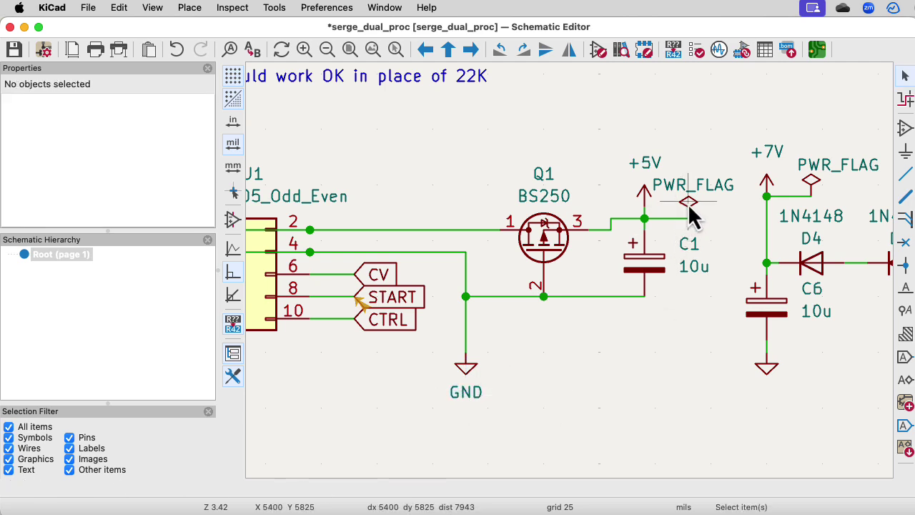
- Duplicate the +5V PWR_FLAG beside the ground wire between J1 and Q1, and set its text to the right of the symbol
click(688, 203)
key(super+d)
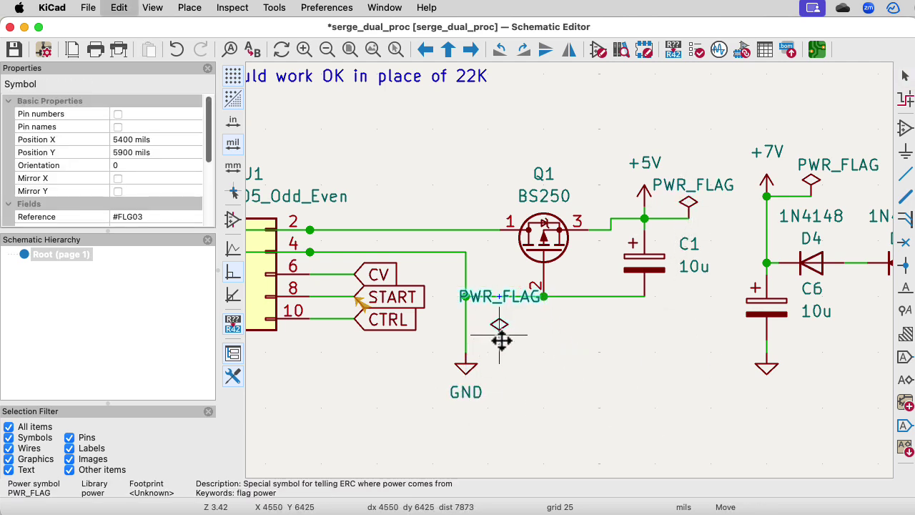
click(499, 329)
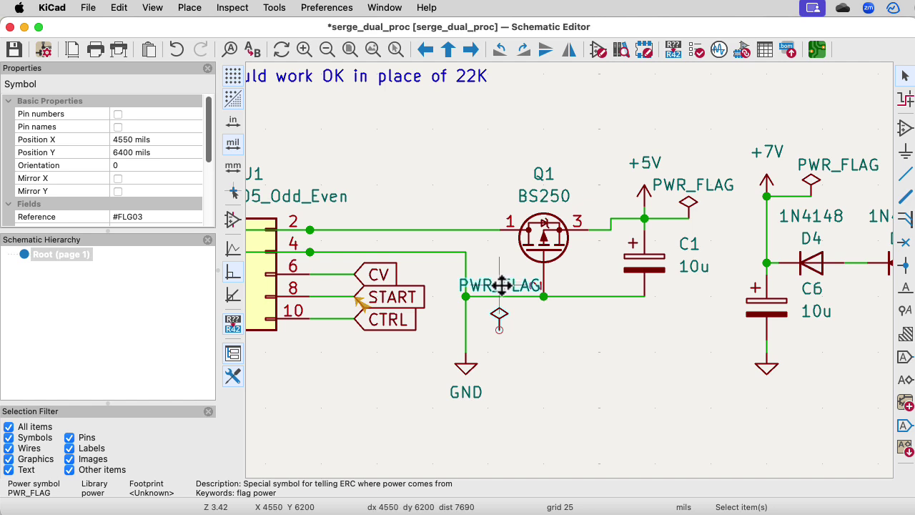
mouse_move(498, 285)
mouse_down()
mouse_move(546, 335)
mouse_move(555, 319)
mouse_up()
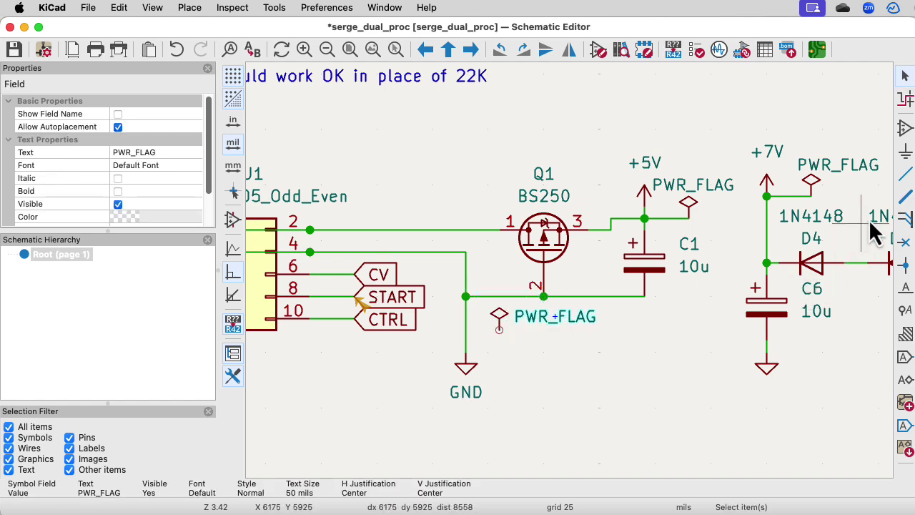
- Wire the new PWR_FLAG to the vertical ground line above the GND symbol and save the schematic
click(905, 174)
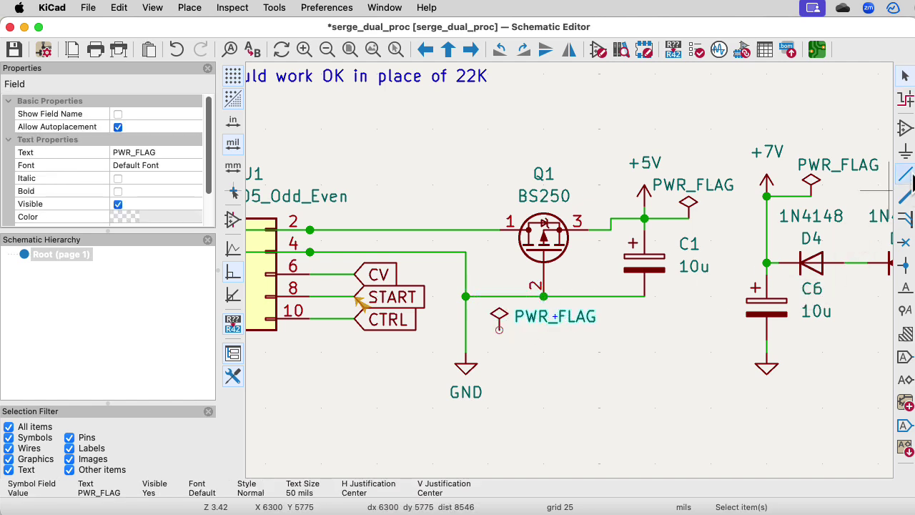
click(466, 330)
click(499, 330)
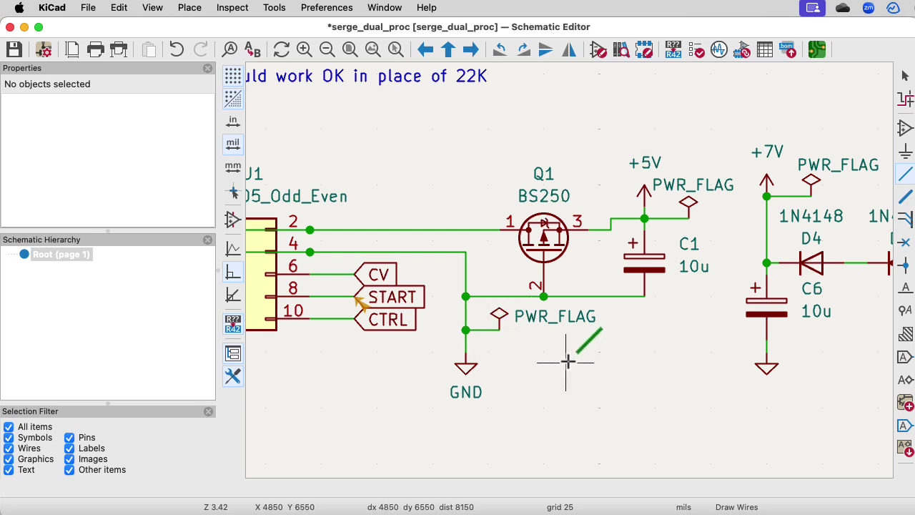
key(super+s)
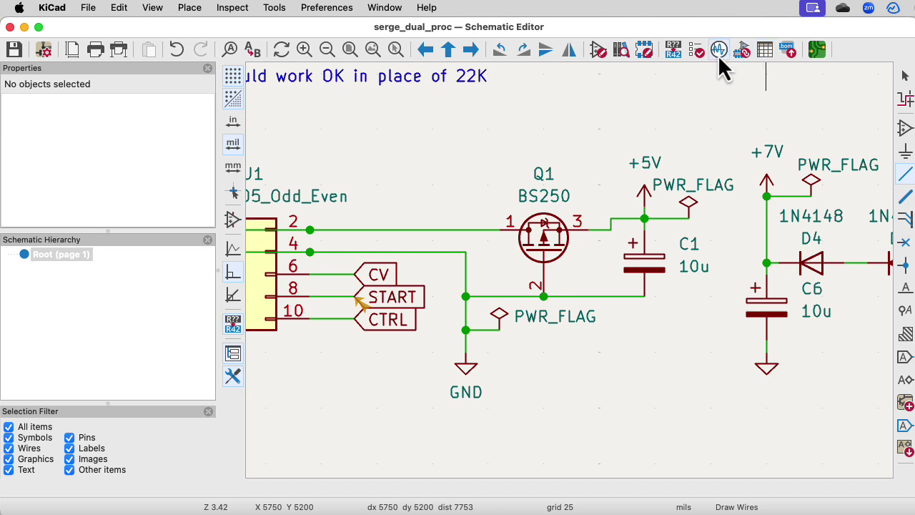
- Rerun the electrical rules check and compare the remaining warnings with the marked global labels on connector J1
click(694, 51)
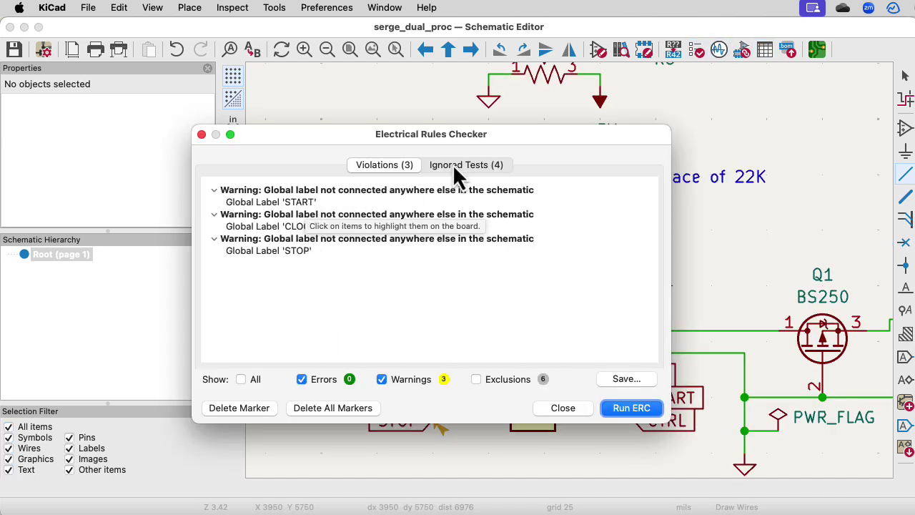
drag(518, 136, 346, 48)
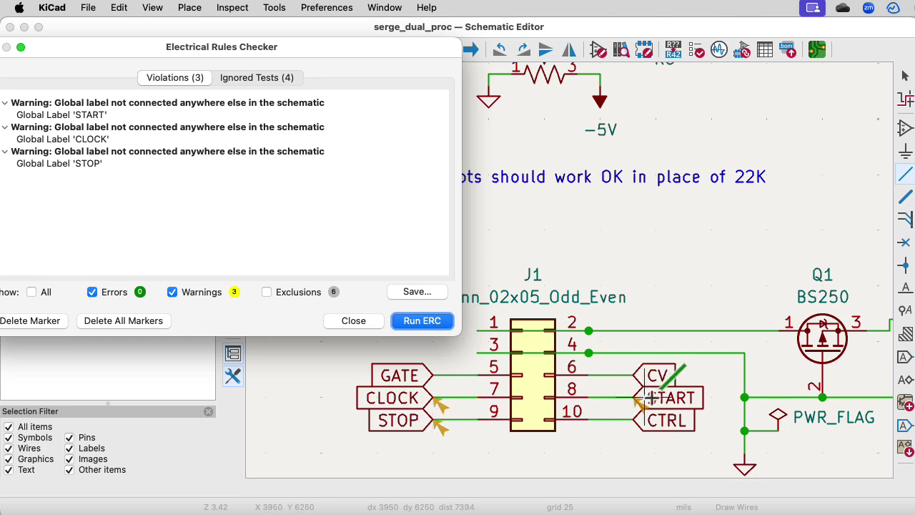
drag(330, 49, 571, 67)
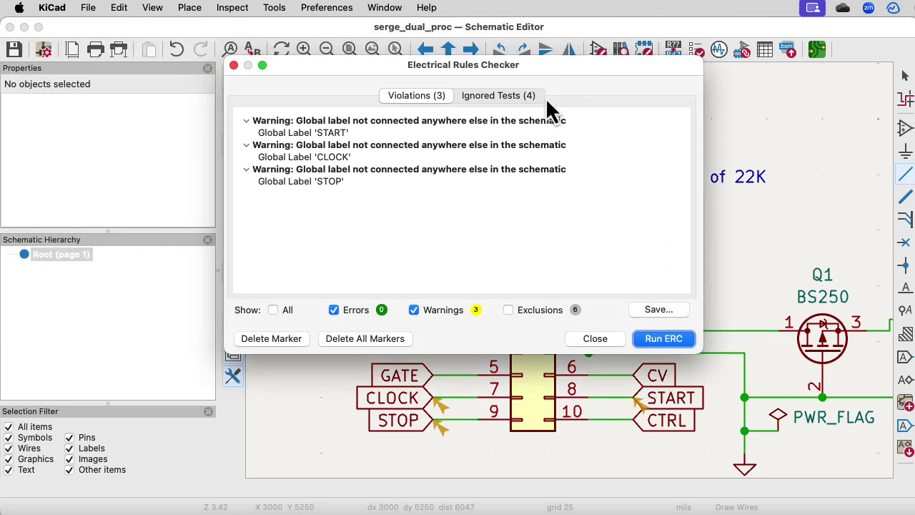
- Exclude the unconnected global label violations for START, CLOCK and STOP, then close the electrical rules checker
click(411, 133)
right_click(406, 126)
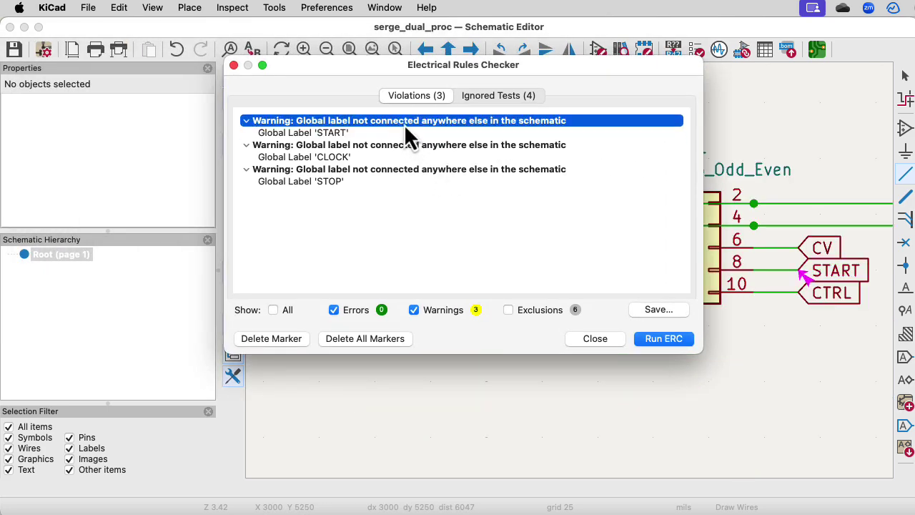
click(422, 132)
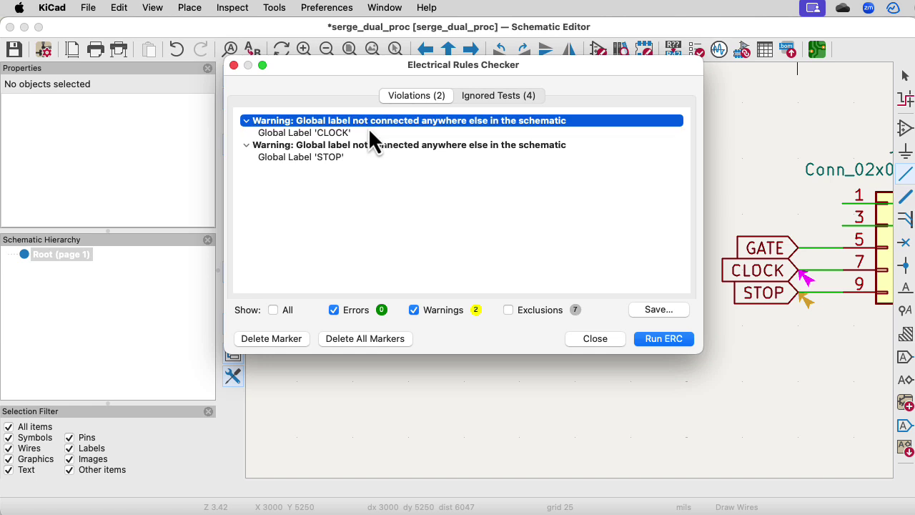
right_click(374, 127)
click(392, 133)
right_click(384, 127)
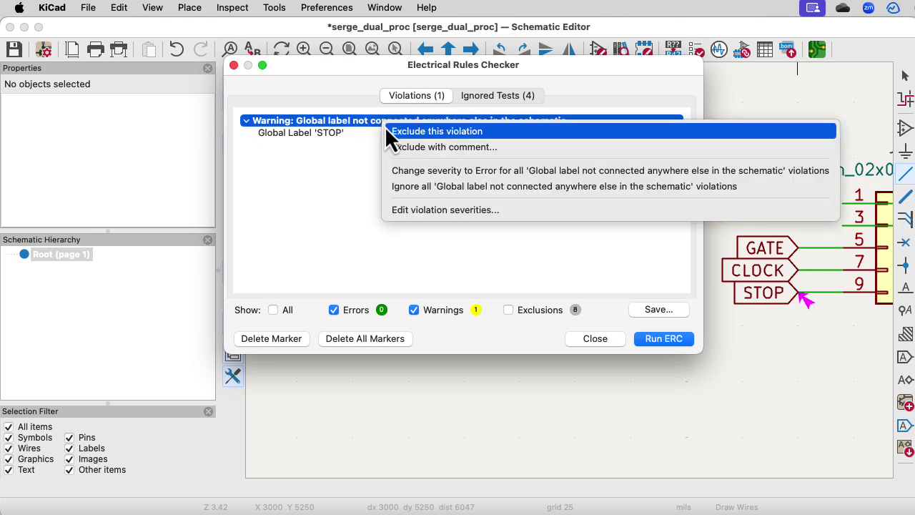
click(394, 131)
click(669, 344)
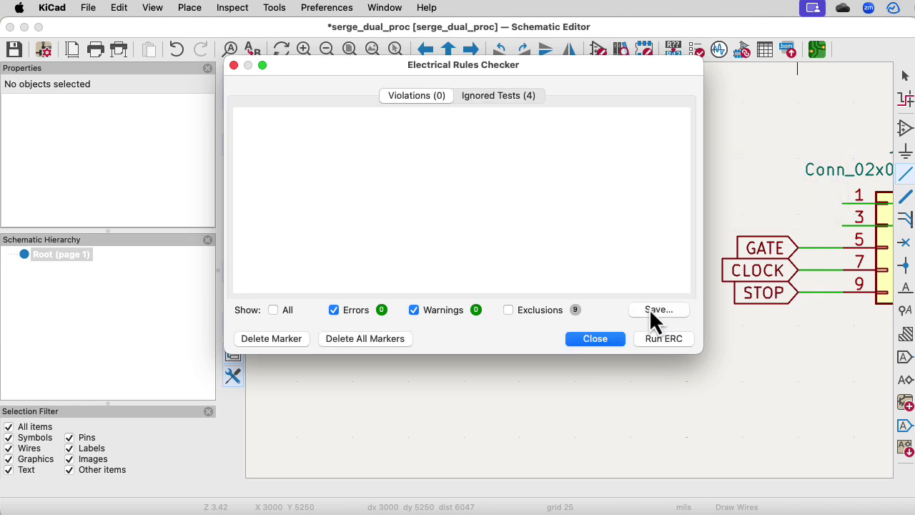
click(608, 341)
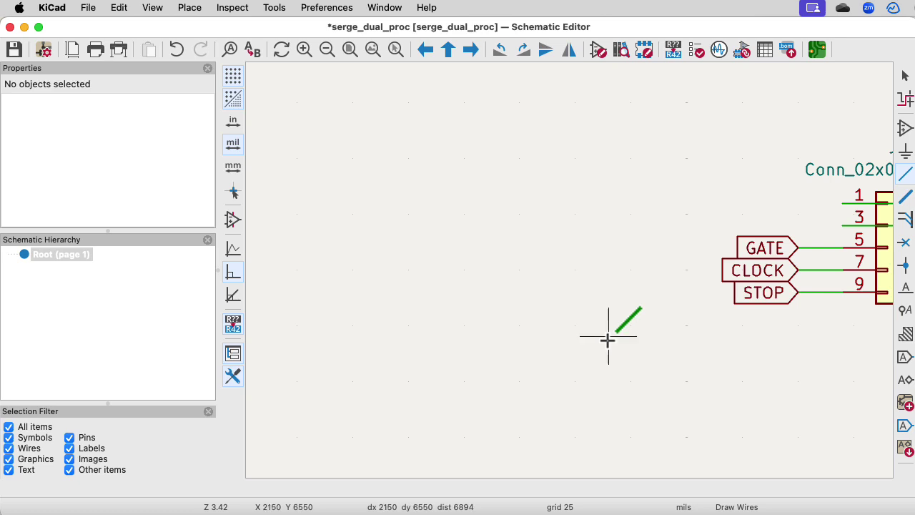
- Save the schematic and switch to the PCB Editor
scroll(775, 171, up, 4)
scroll(775, 170, right, 6)
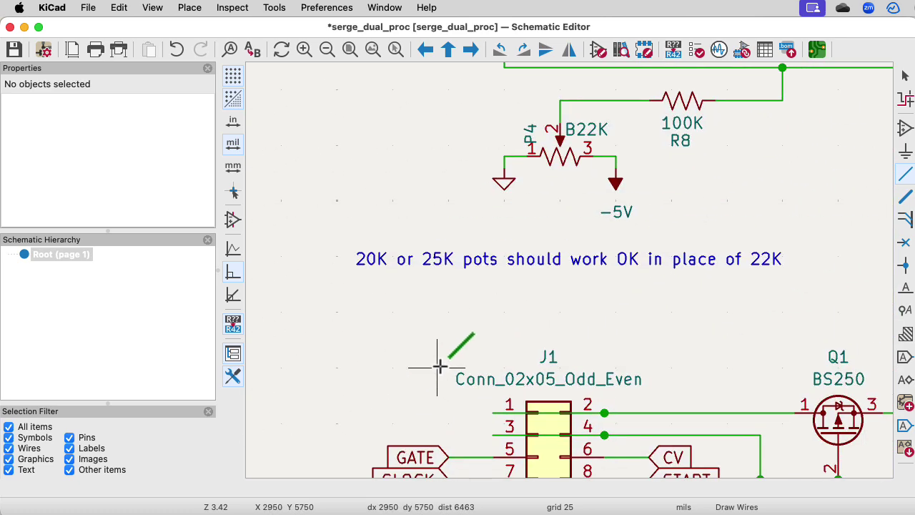
key(super+s)
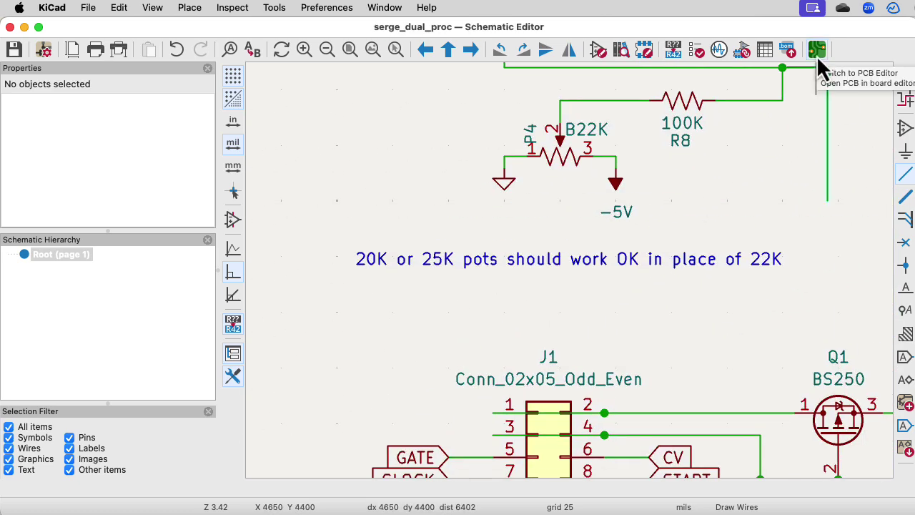
click(817, 49)
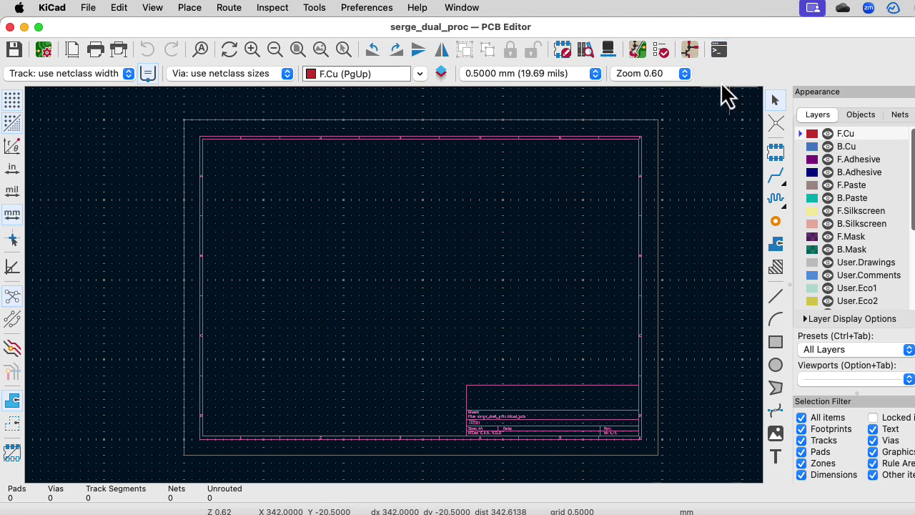
- Update the PCB from the schematic and place the imported footprints outside the drawing sheet, beside its left edge
click(638, 54)
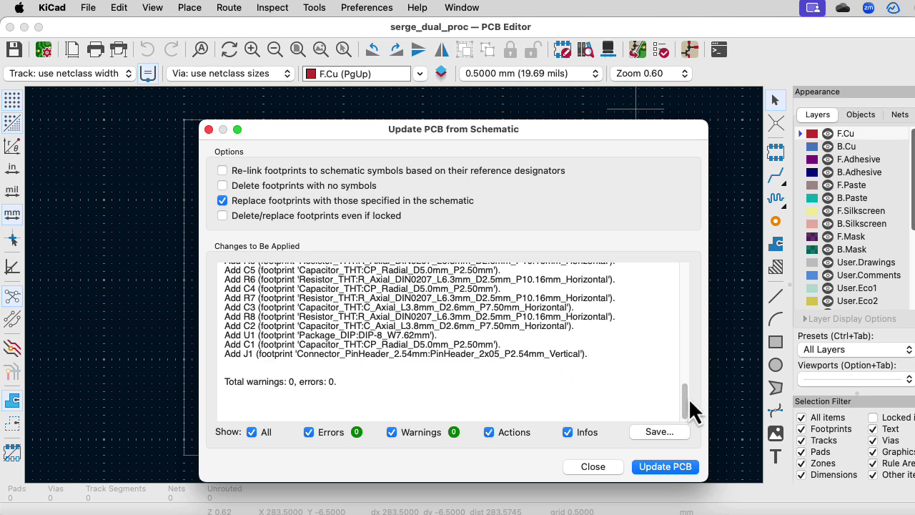
drag(685, 404, 693, 480)
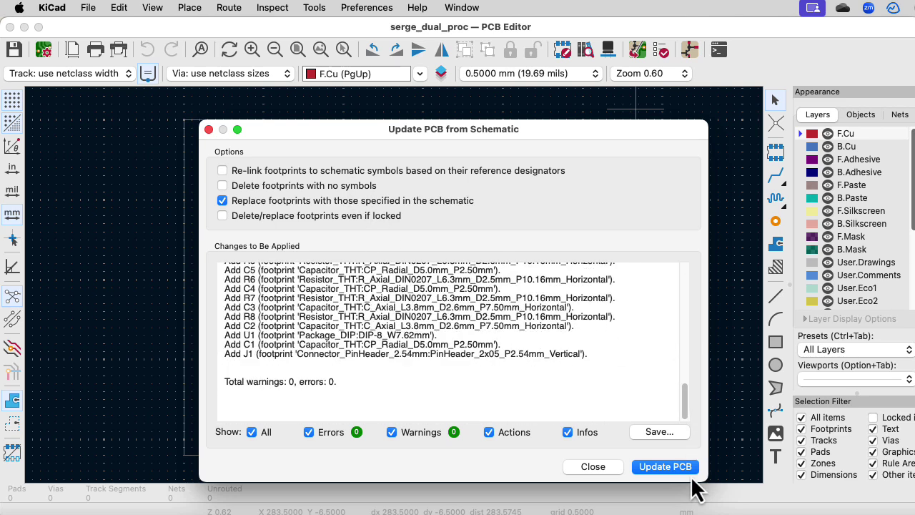
click(674, 475)
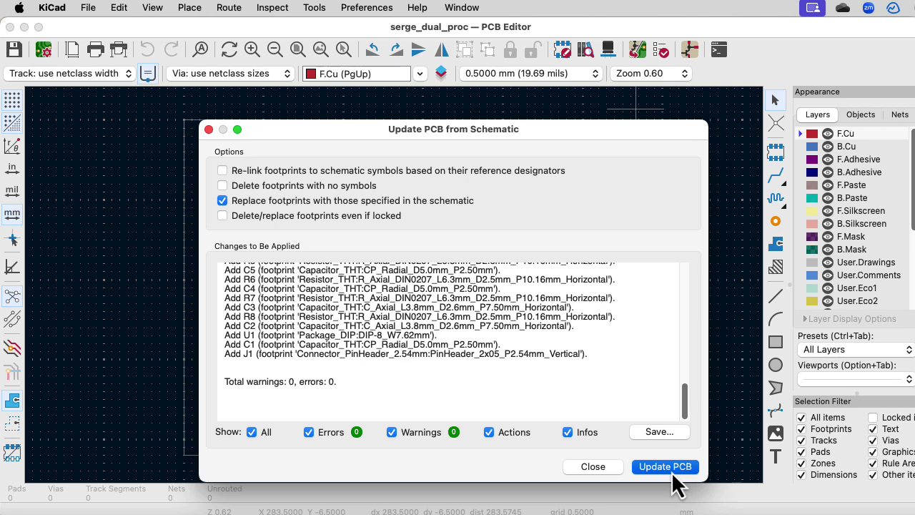
click(607, 469)
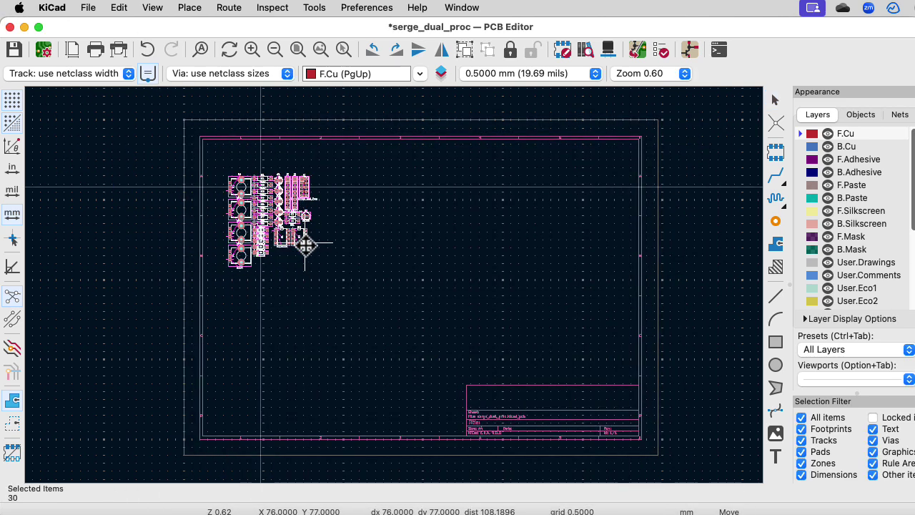
click(172, 257)
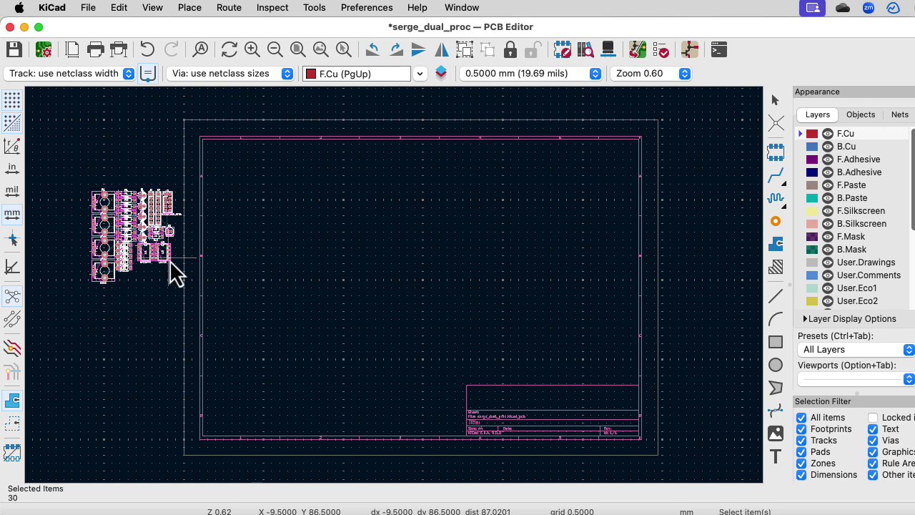
- Examine the imported footprints and their ratsnest up close and in relation to the drawing sheet
click(346, 53)
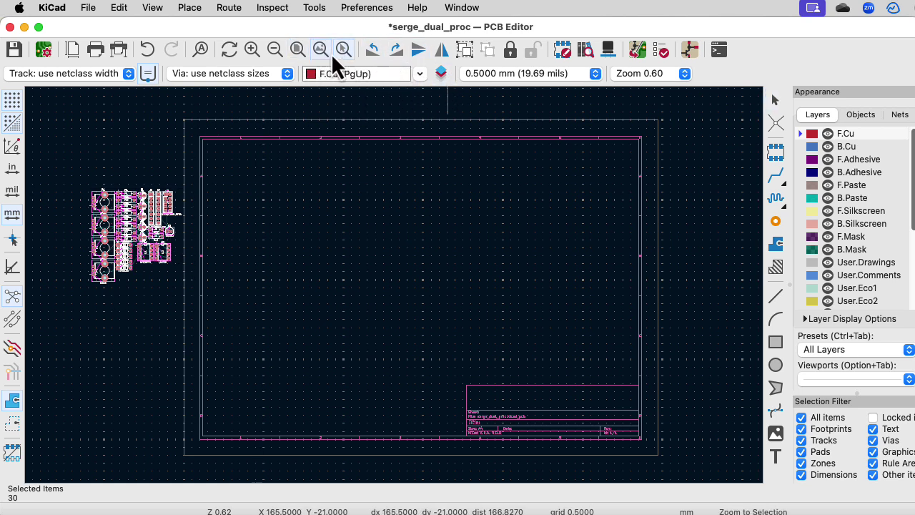
click(322, 52)
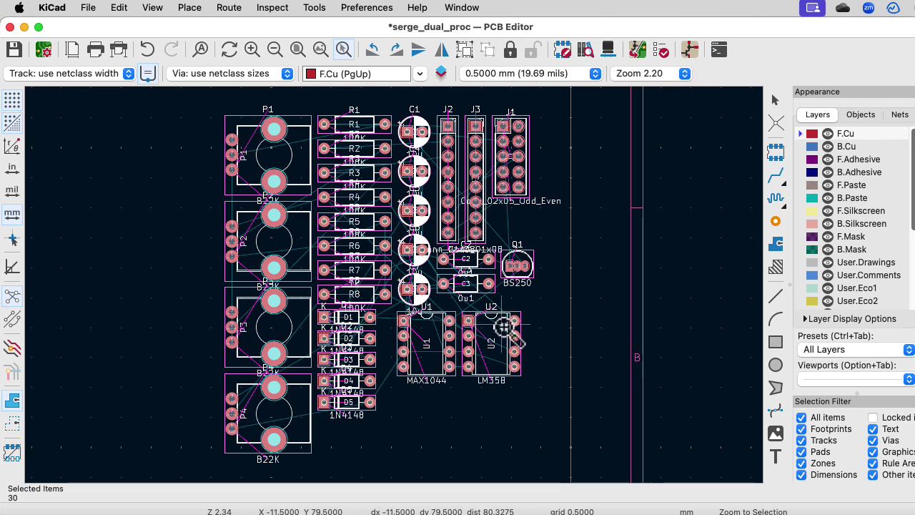
scroll(504, 327, down, 5)
middle_drag(695, 351, 382, 276)
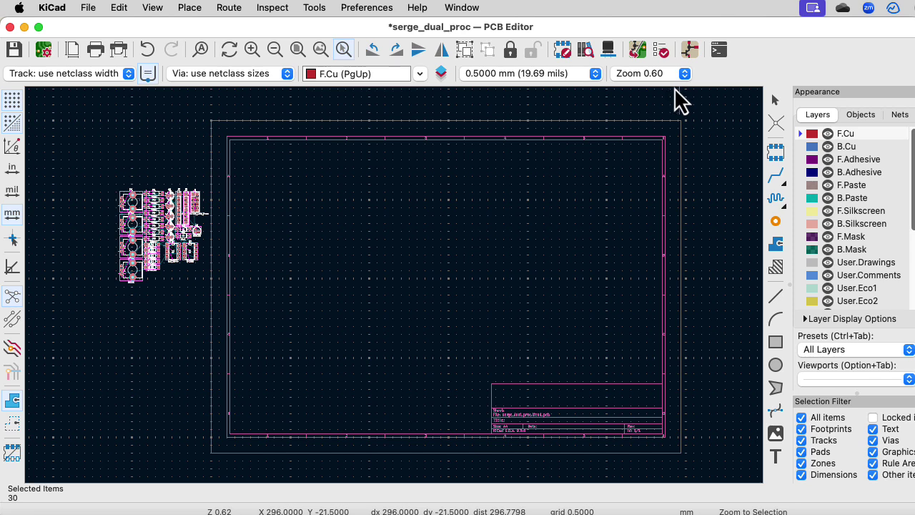
key(super+z)
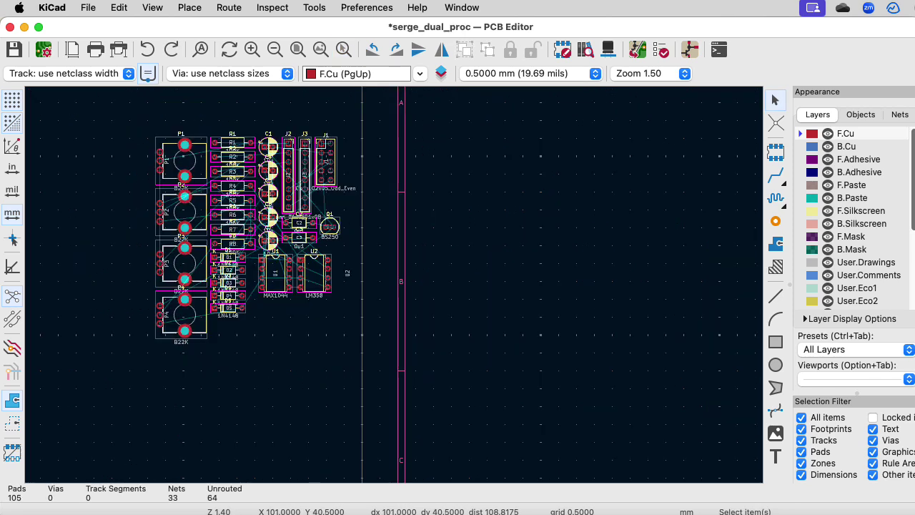